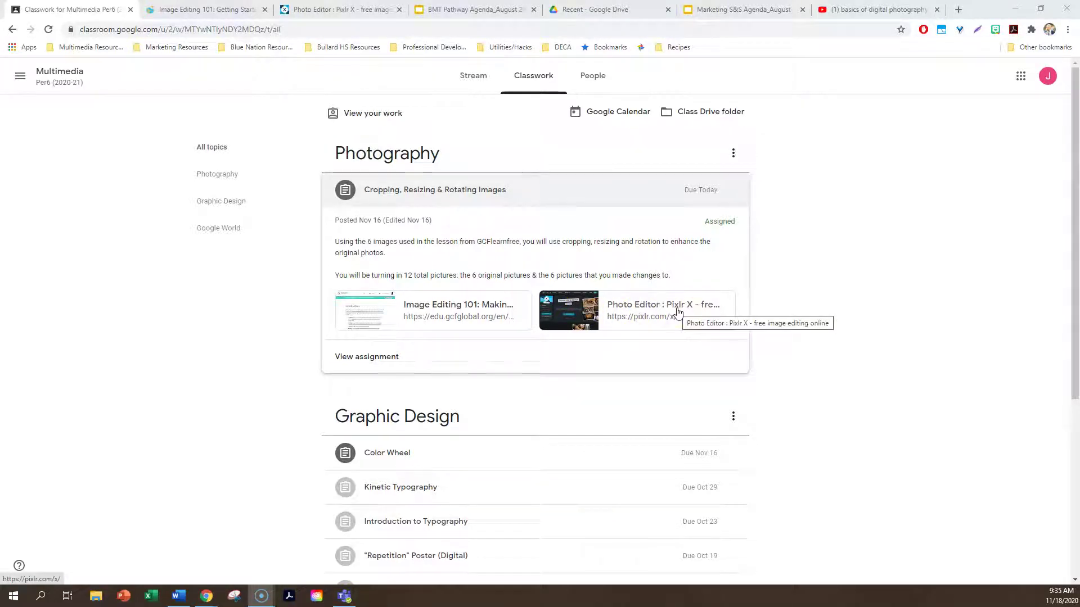
Open the Image Editing 101: Making Basic Adjustments link attached to the Cropping, Resizing & Rotating Images assignment.
left_click(419, 304)
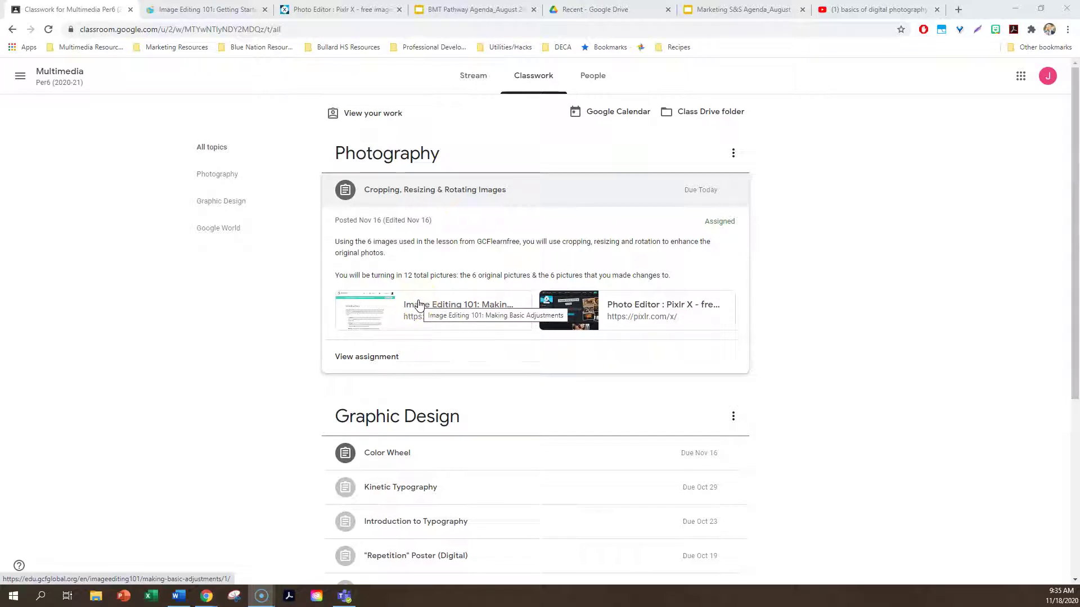
left_click(419, 304)
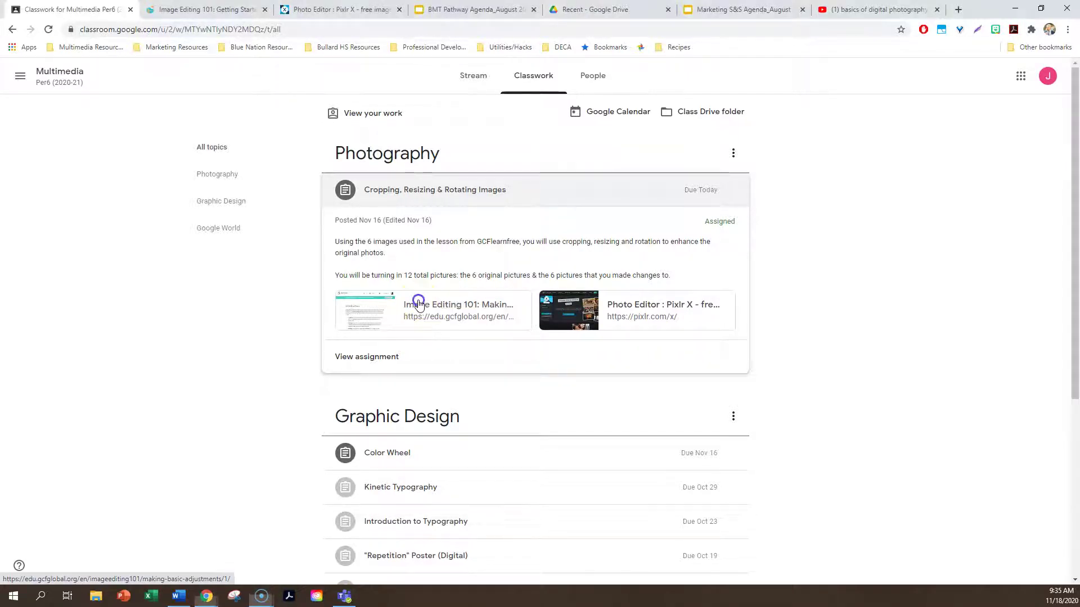
scroll(266, 279, "down", 1)
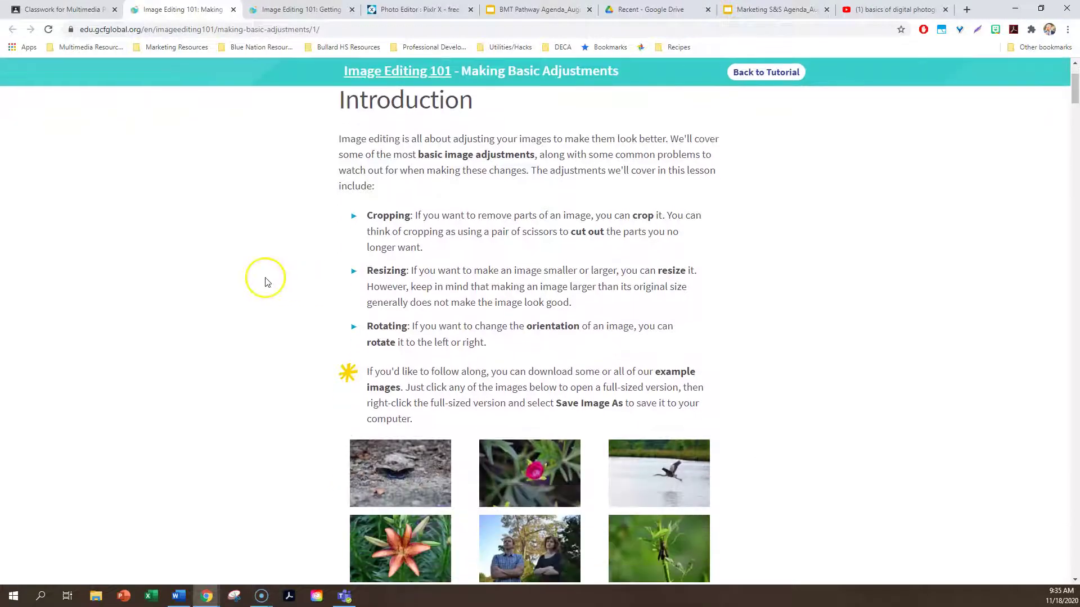
scroll(266, 279, "up", 2)
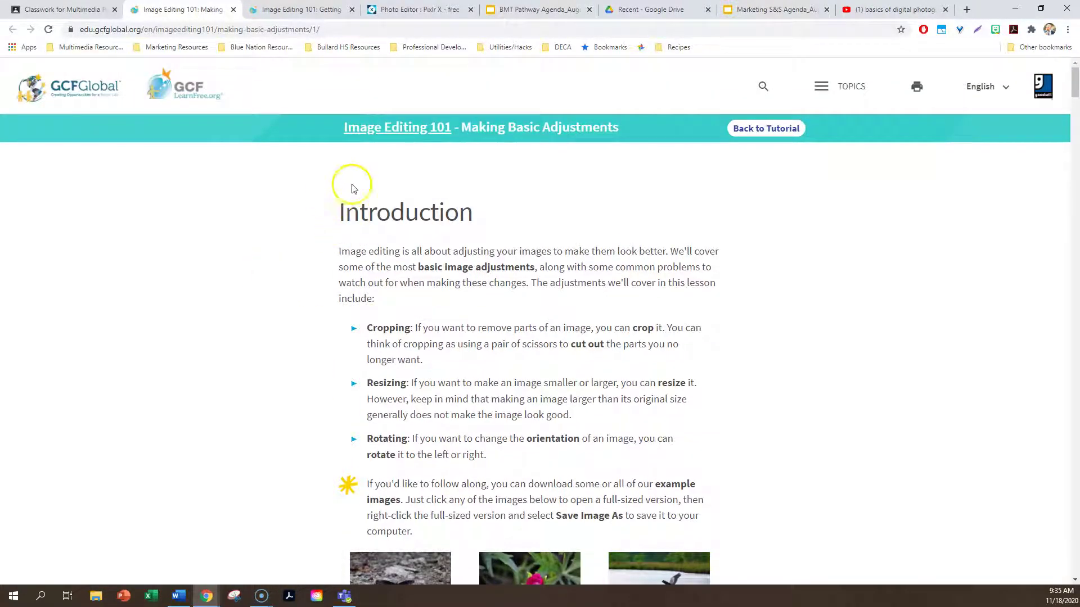
Return to the Image Editing 101 tutorial overview and open the lesson Getting Started with Image Editing.
left_click(372, 134)
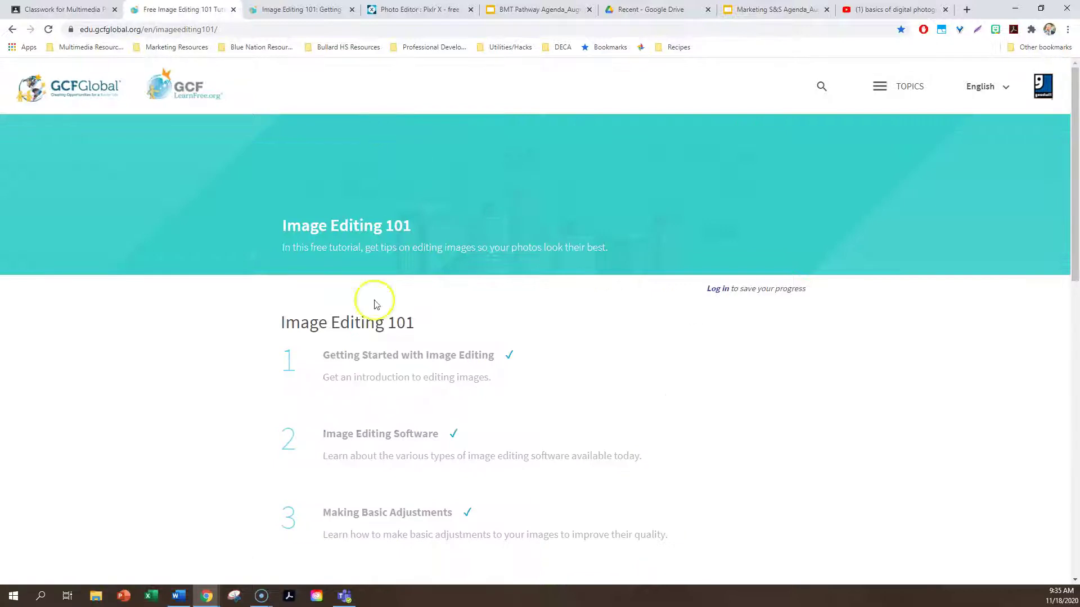
left_click(377, 359)
scroll(342, 335, "down", 3)
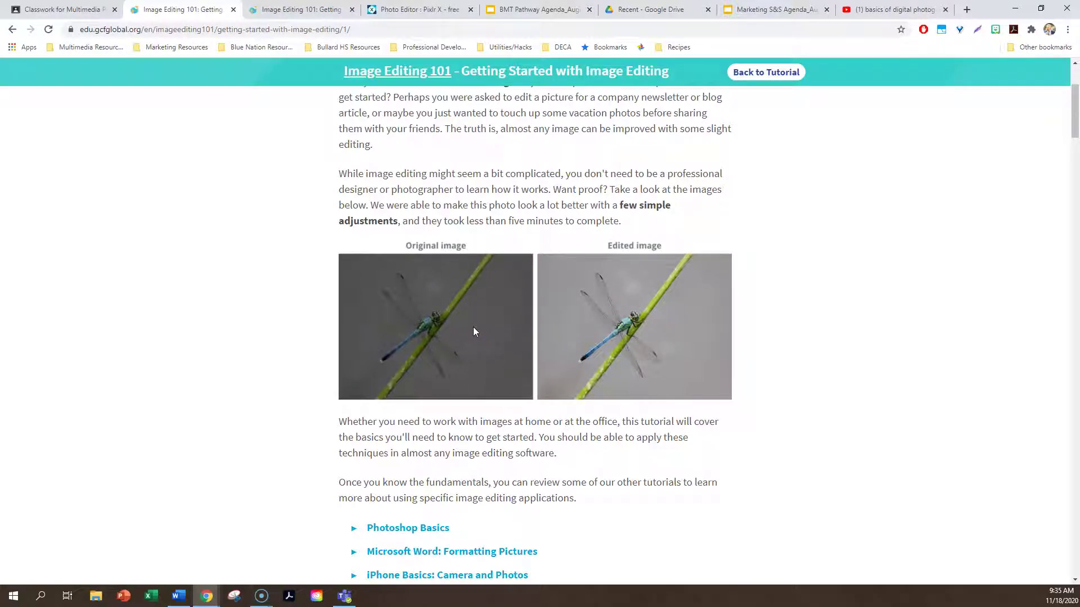
Read the lesson's Understanding the basics section, examining the examples for pixels, dimensions and resolution.
scroll(834, 320, "down", 10)
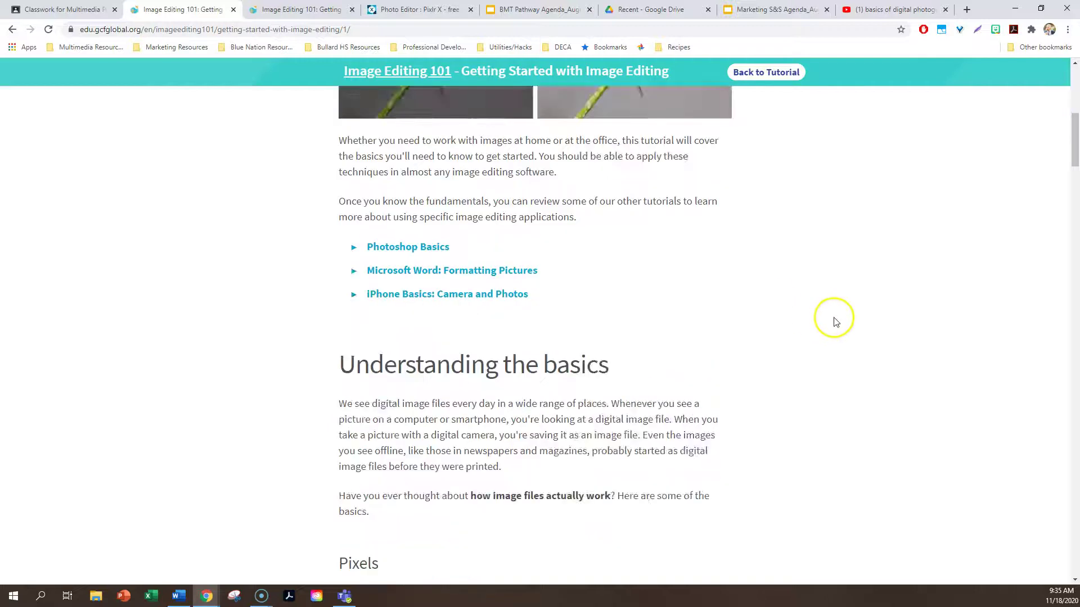
scroll(835, 322, "down", 2)
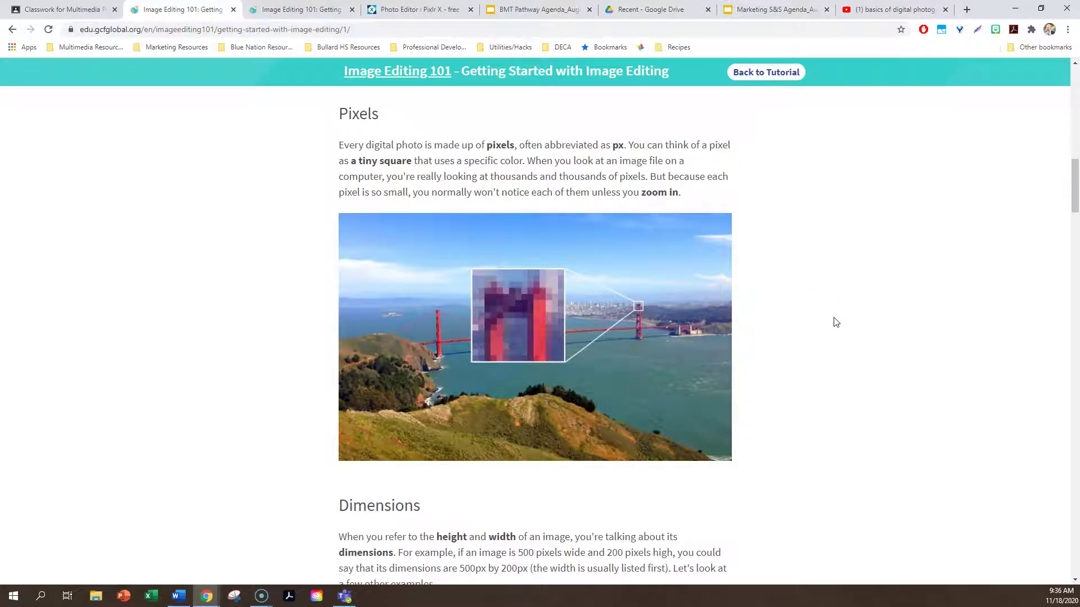
left_click(836, 319)
left_click(826, 325)
scroll(829, 329, "down", 7)
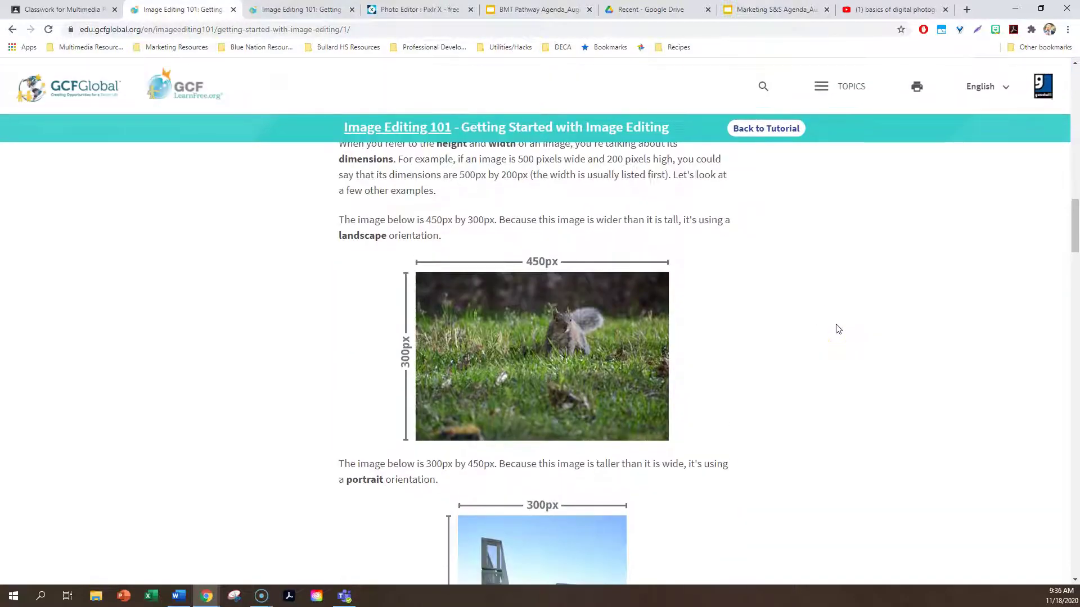
scroll(838, 329, "up", 1)
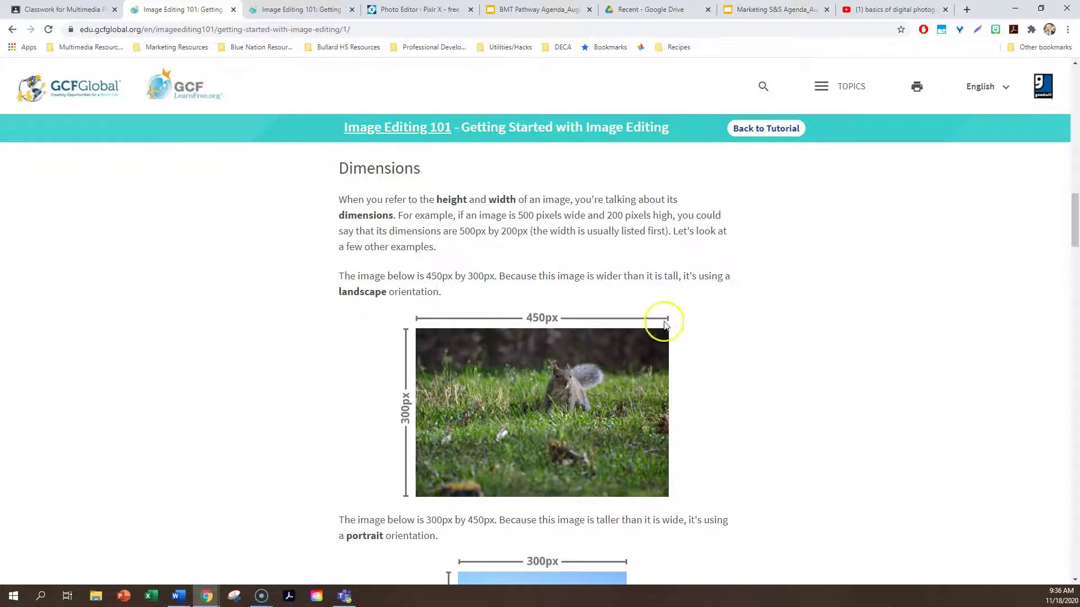
scroll(371, 317, "down", 6)
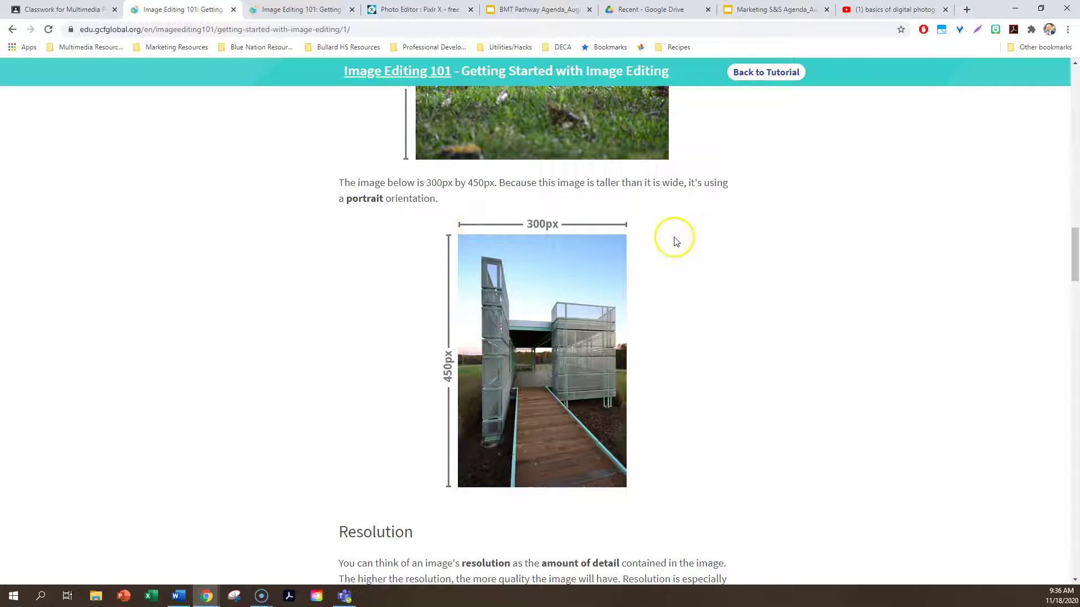
scroll(766, 272, "down", 8)
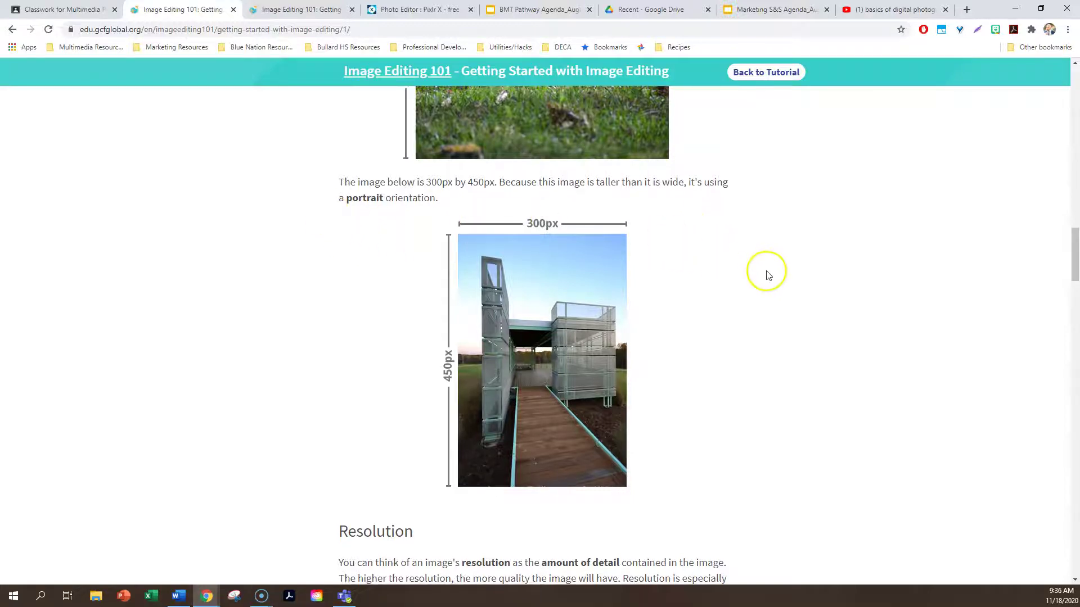
scroll(786, 265, "up", 1)
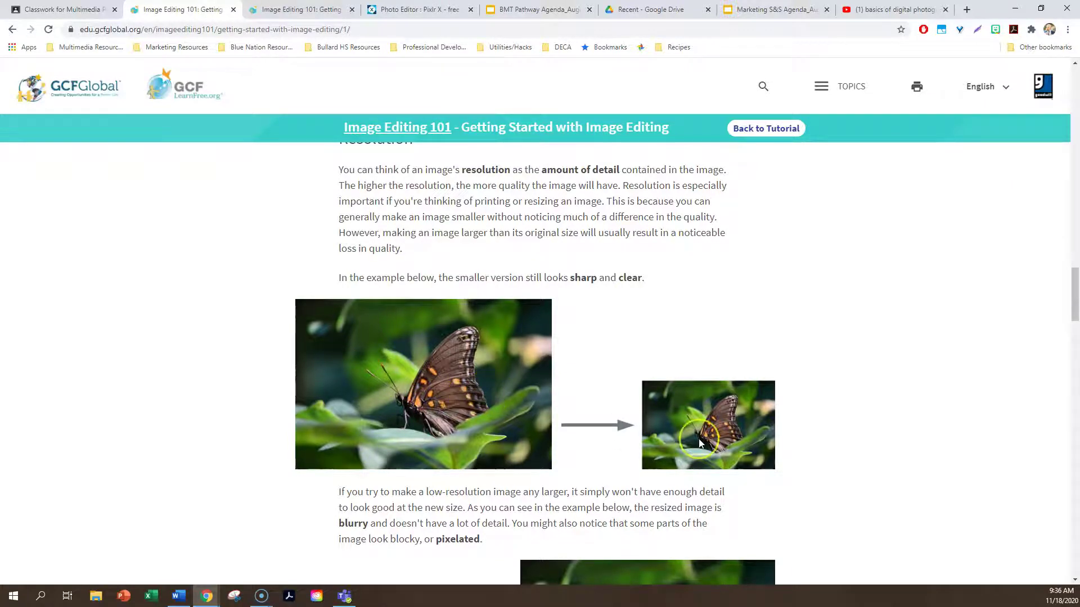
scroll(625, 406, "down", 3)
scroll(625, 406, "down", 3)
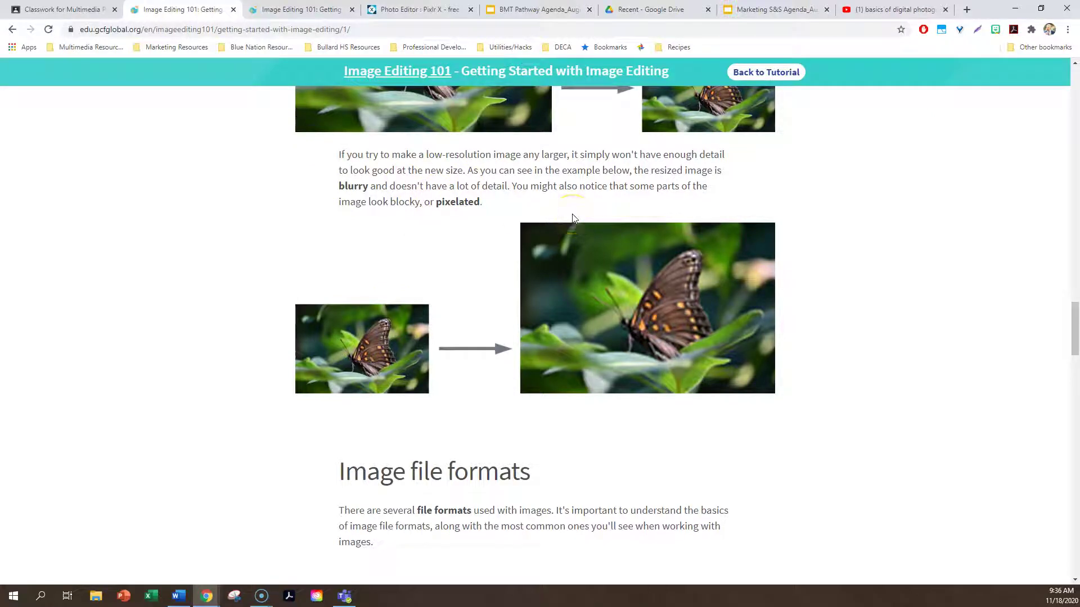
scroll(566, 222, "up", 8)
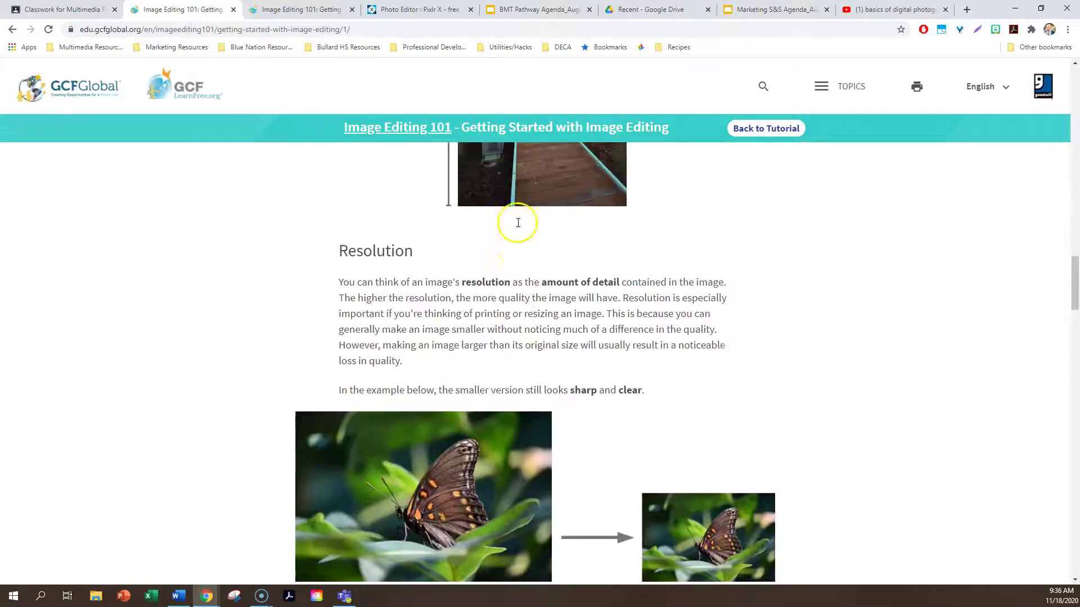
Read the Image file formats section, covering lossy and lossless compression, recommended formats and other common formats.
scroll(523, 297, "down", 14)
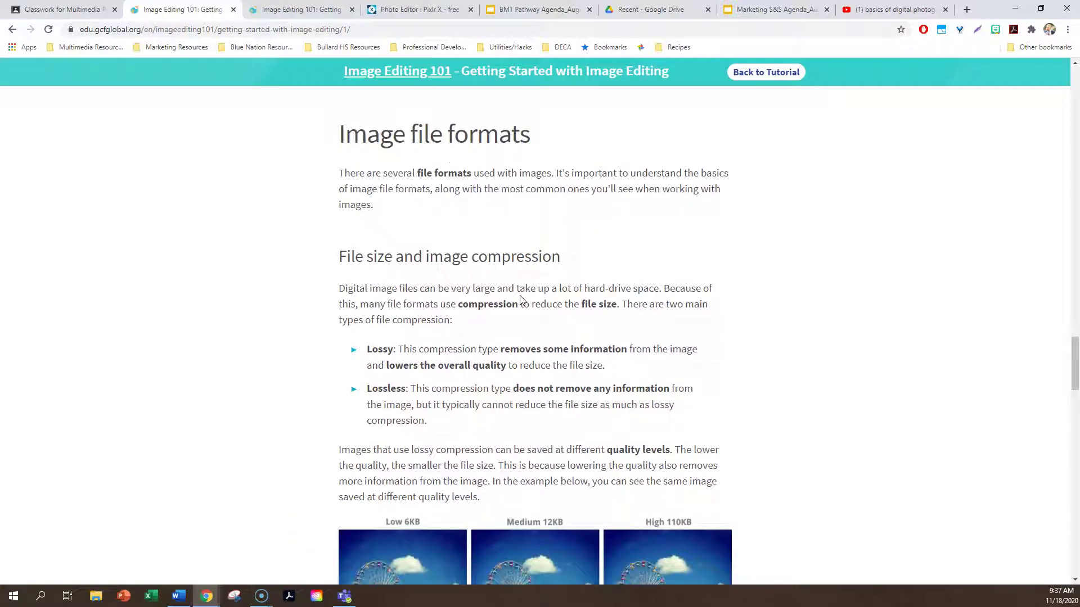
scroll(520, 299, "down", 2)
left_click(498, 296)
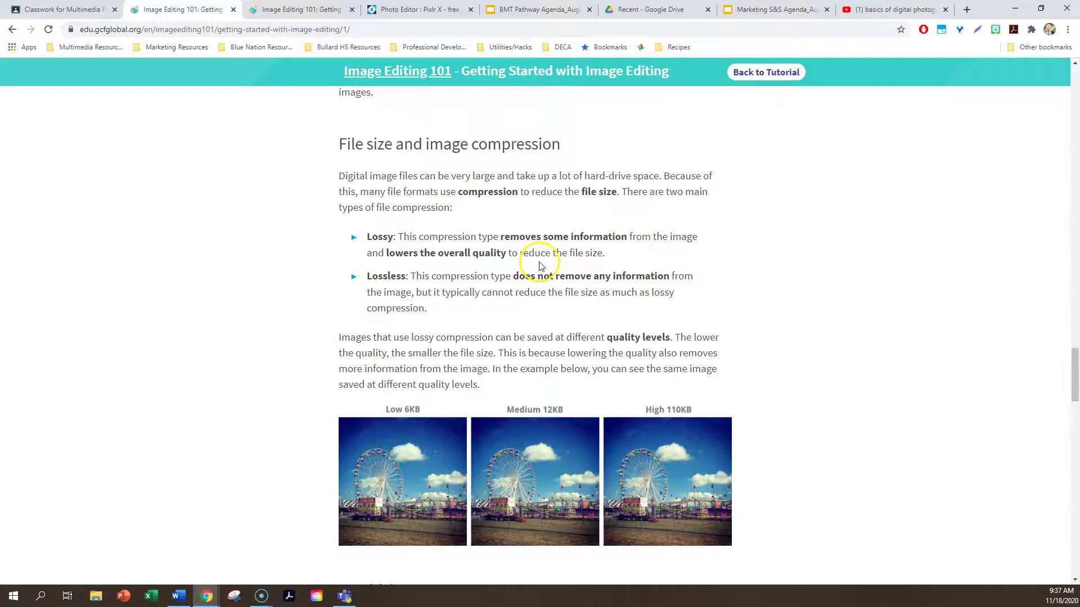
scroll(363, 242, "down", 2)
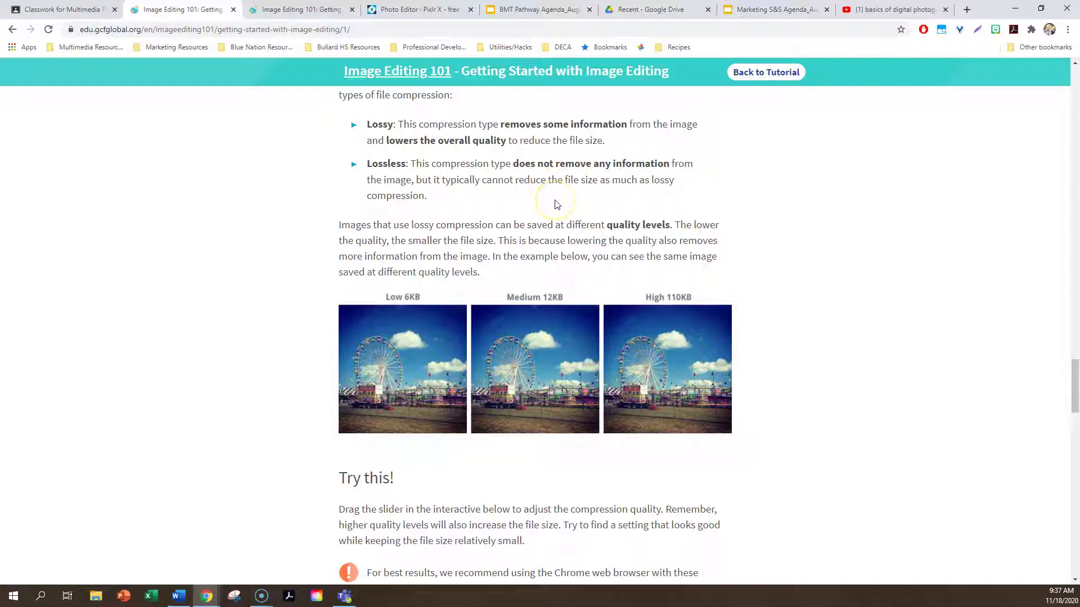
scroll(380, 236, "down", 14)
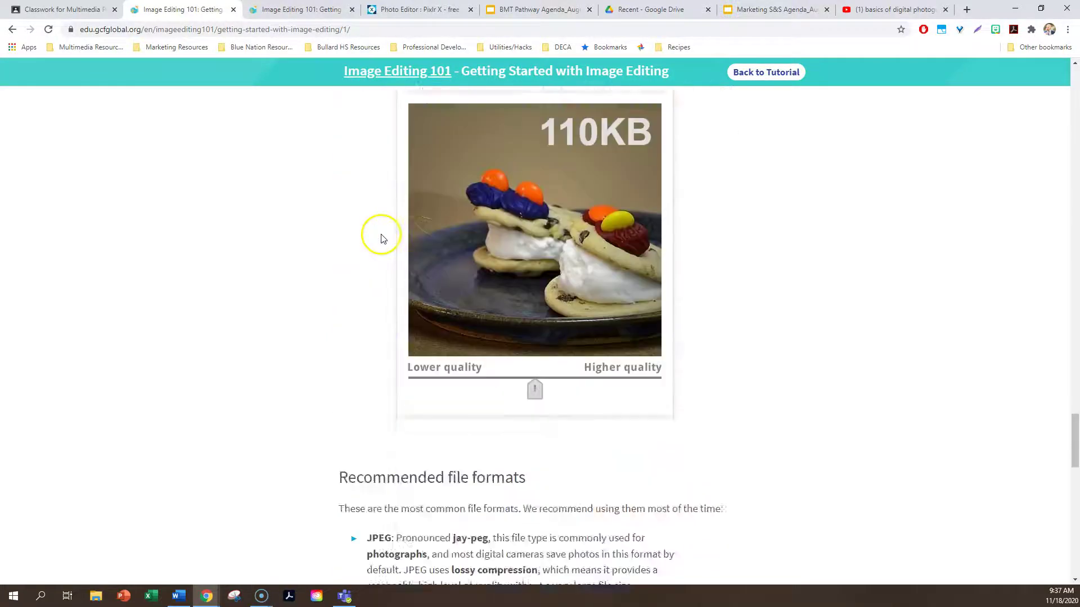
scroll(380, 238, "down", 1)
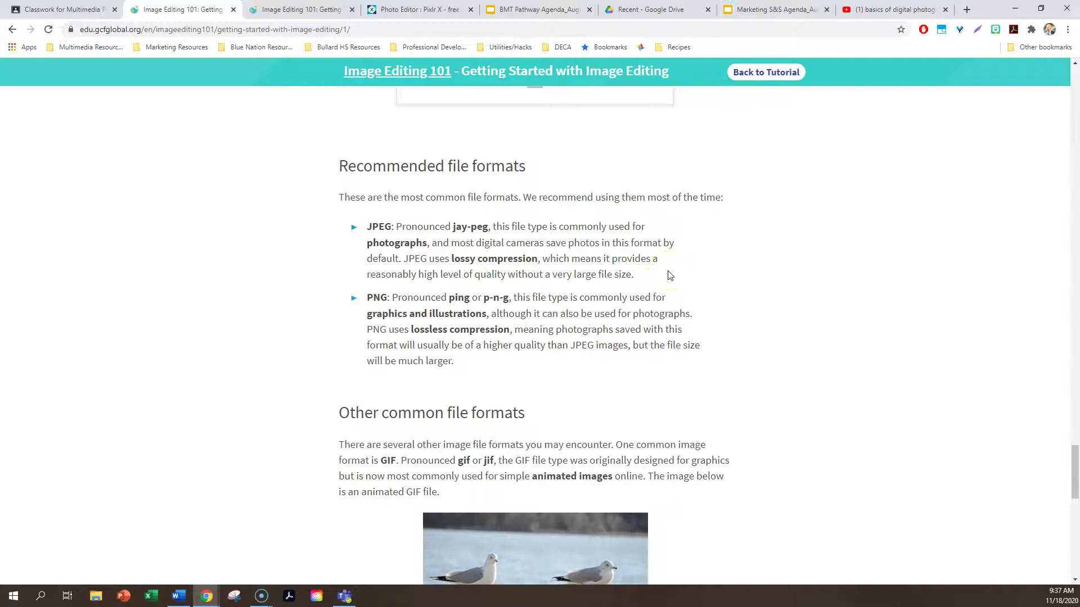
scroll(441, 275, "down", 2)
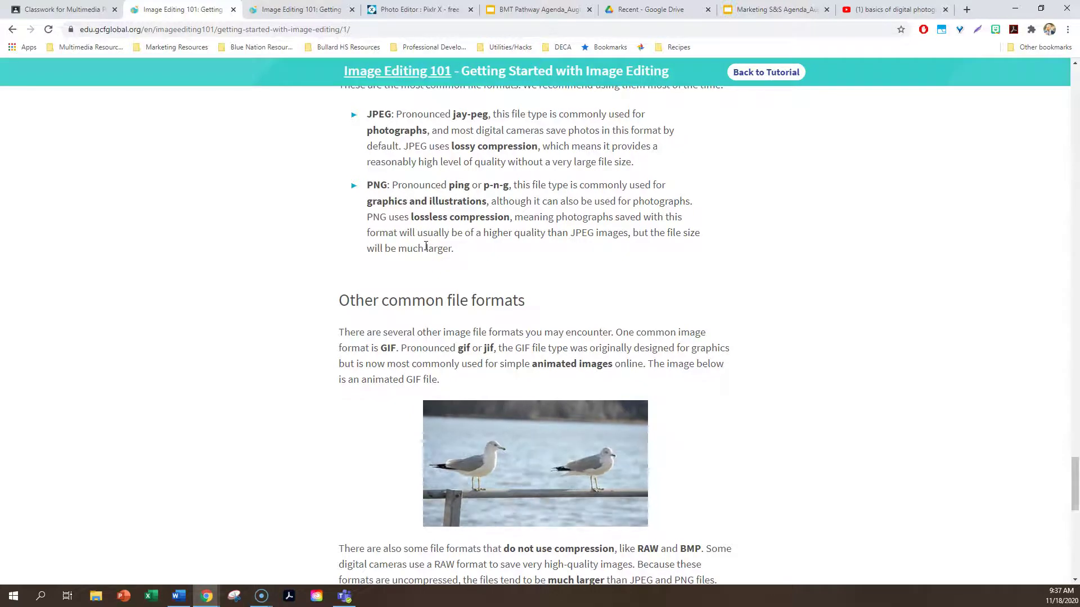
scroll(361, 241, "down", 3)
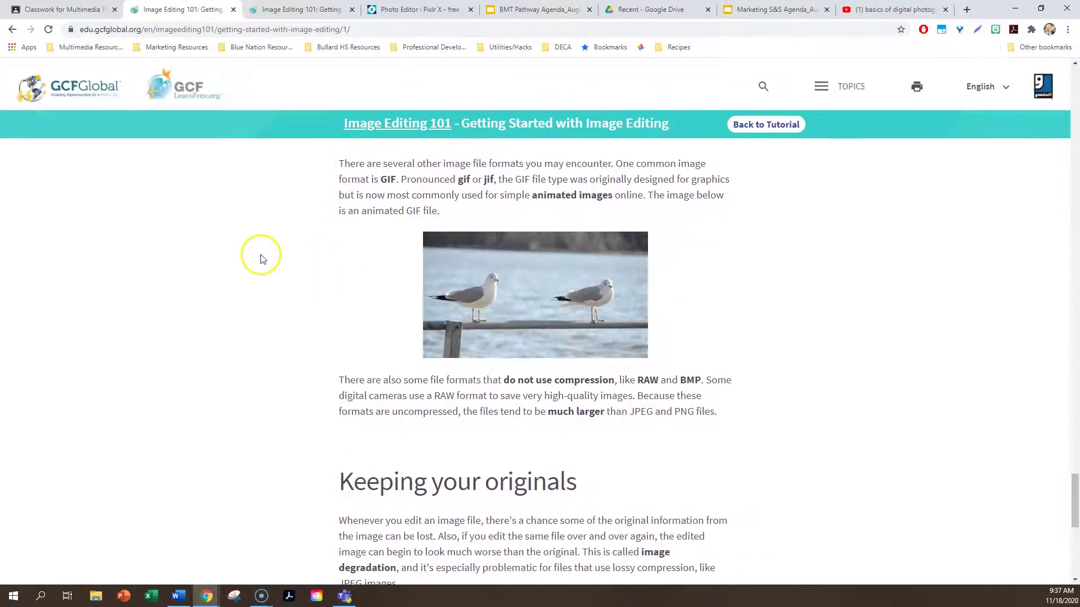
scroll(277, 243, "up", 1)
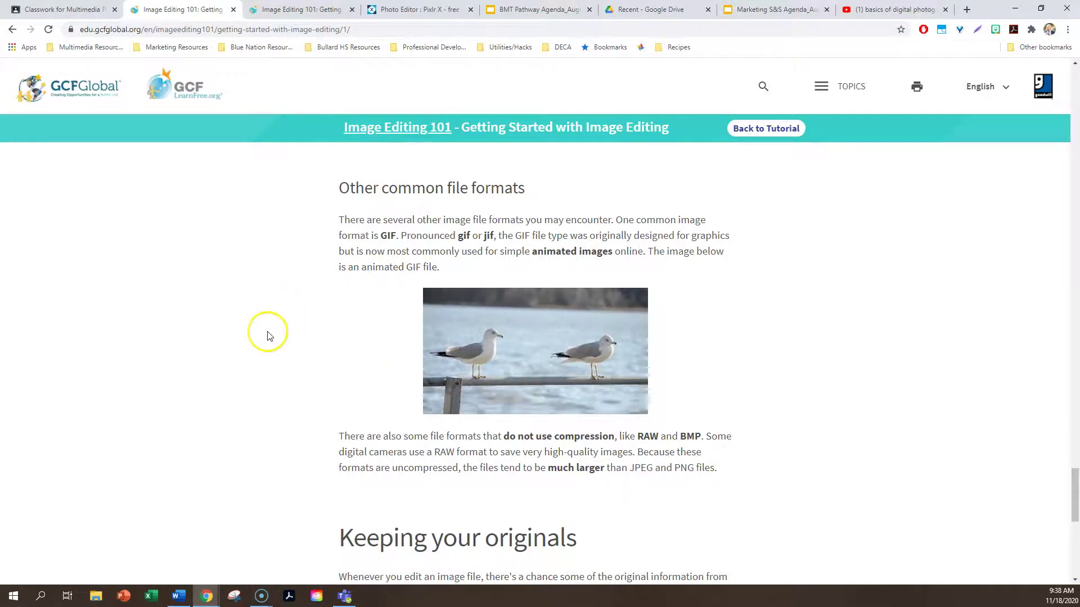
Continue from the end of the Keeping your originals section to Lesson 2: Image Editing Software.
scroll(268, 332, "down", 5)
scroll(268, 336, "down", 3)
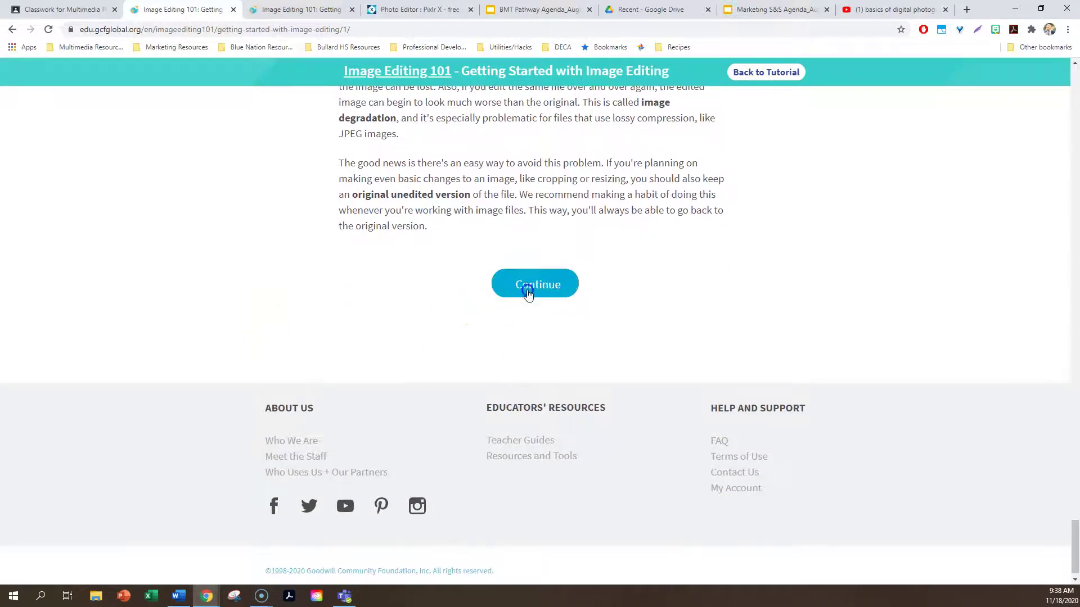
left_click(528, 291)
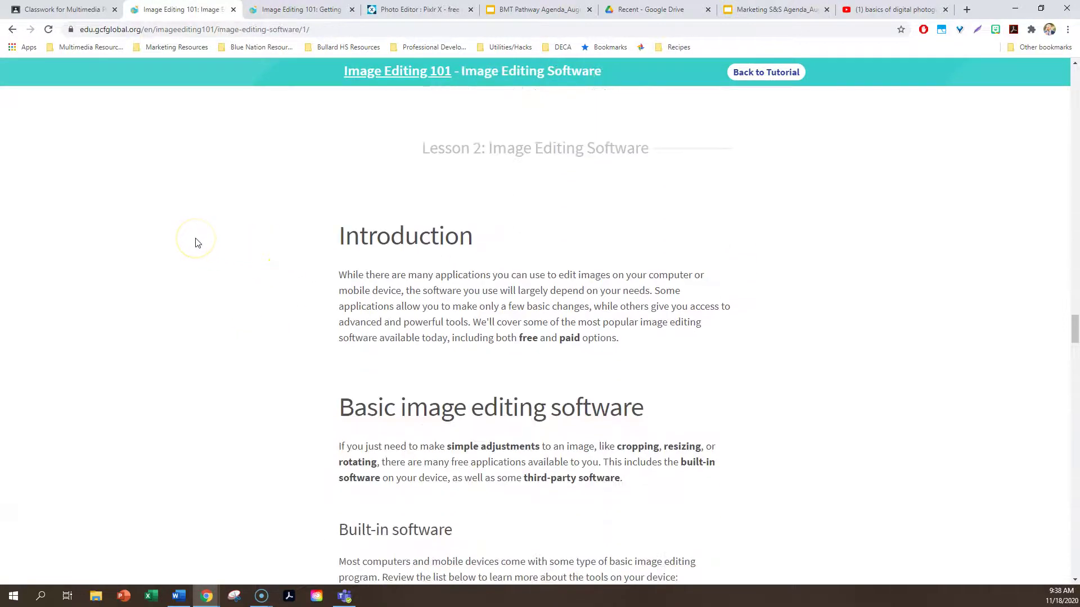
Review the Basic image editing software section, covering built-in programs, third-party software and image editing with Microsoft Office.
scroll(197, 243, "down", 2)
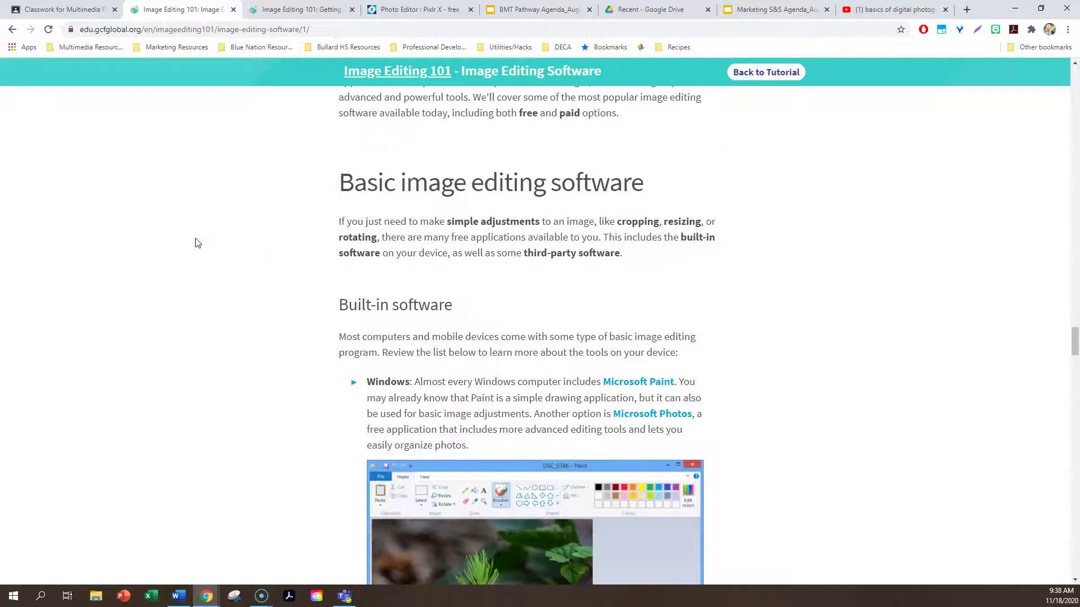
scroll(197, 243, "up", 2)
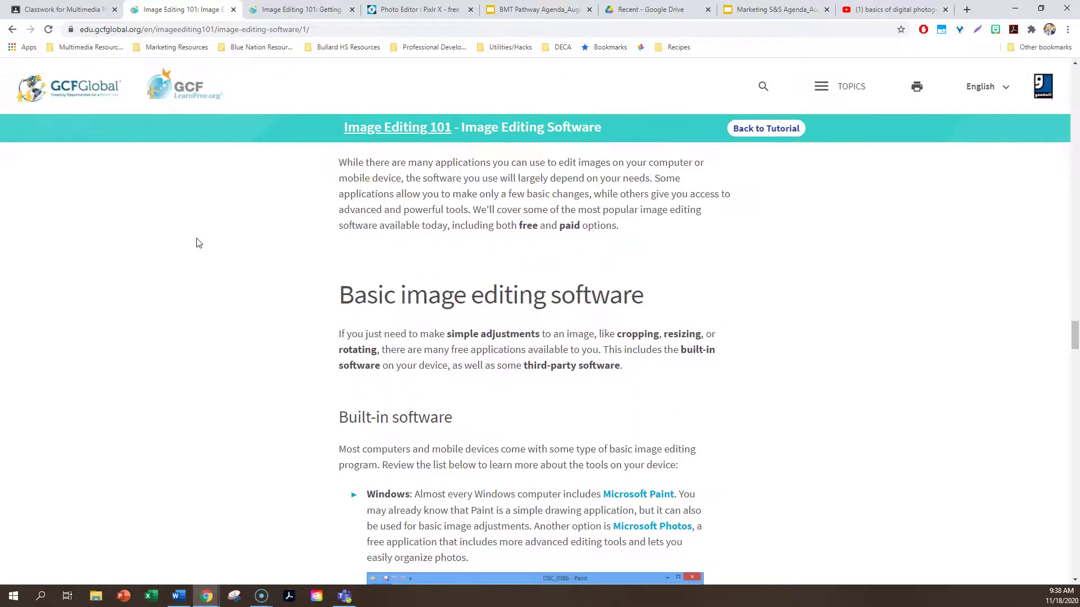
scroll(197, 243, "down", 2)
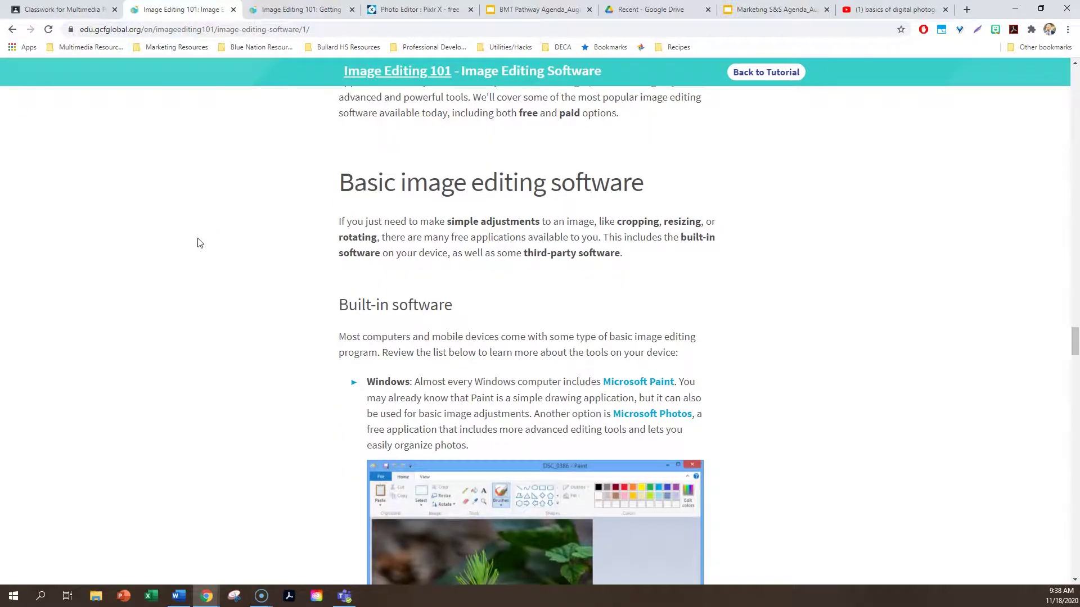
scroll(198, 243, "down", 4)
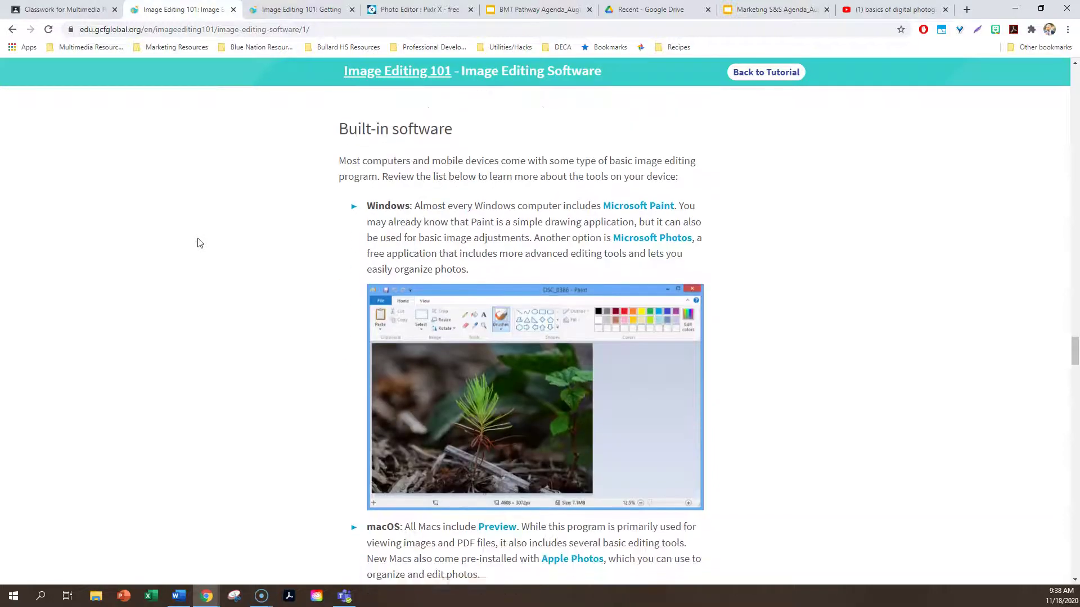
left_click(204, 243)
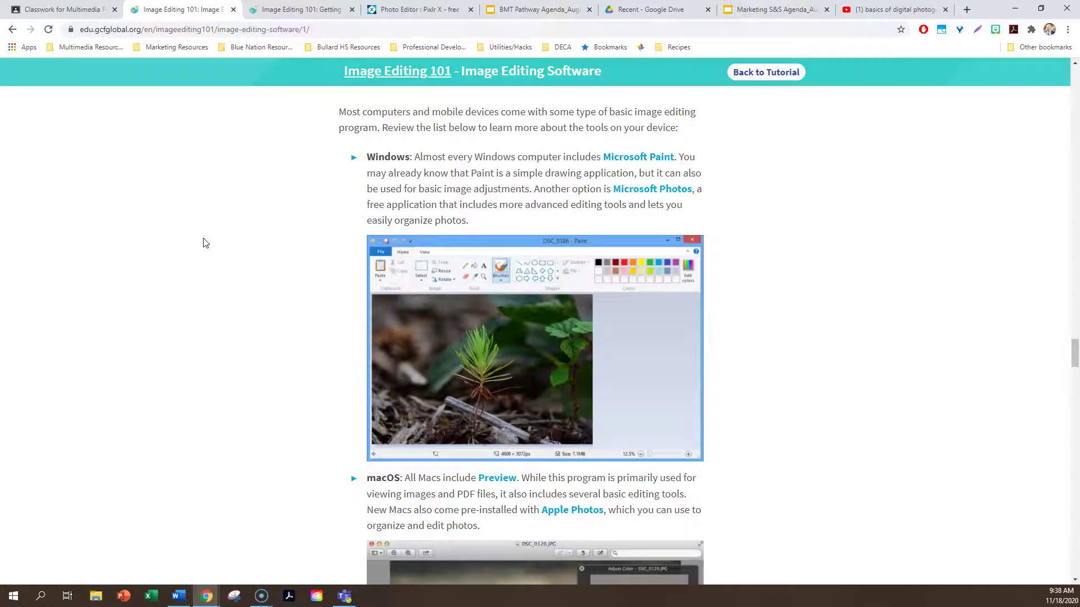
scroll(204, 243, "down", 10)
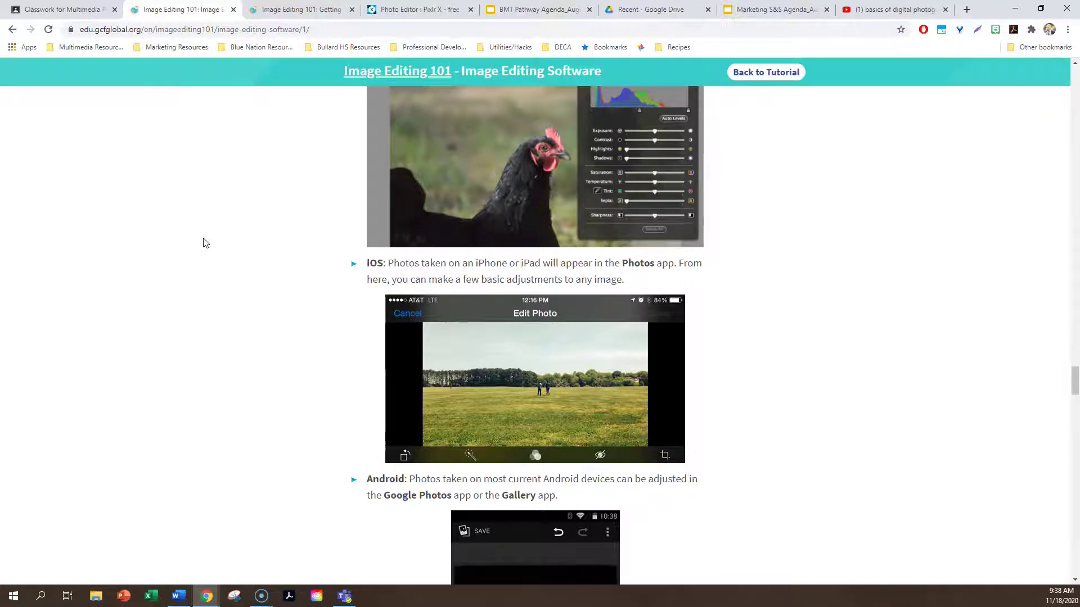
scroll(205, 243, "down", 3)
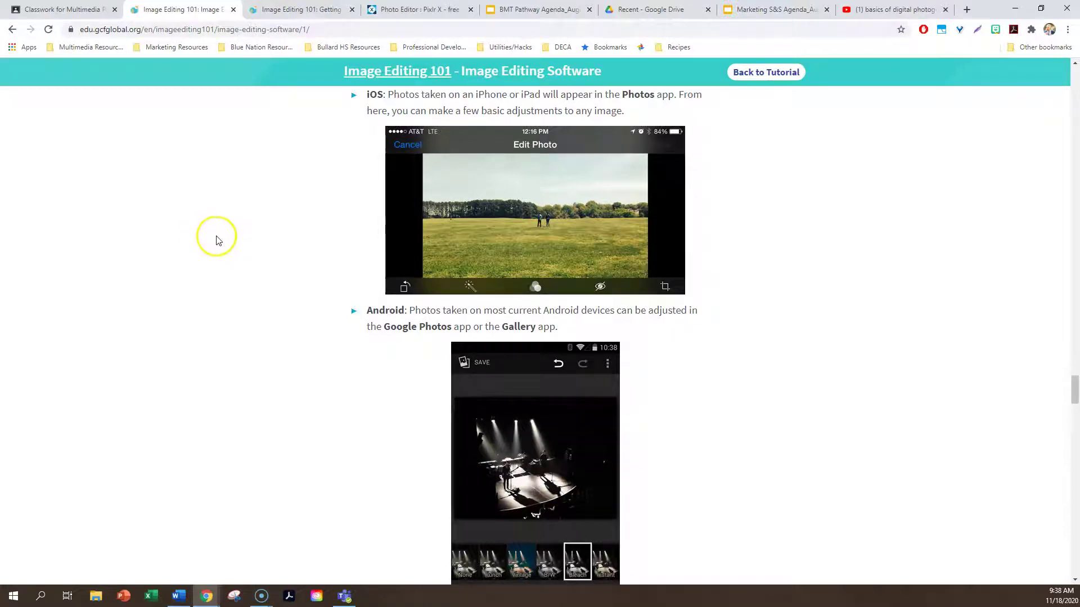
scroll(208, 242, "up", 1)
left_click(240, 239)
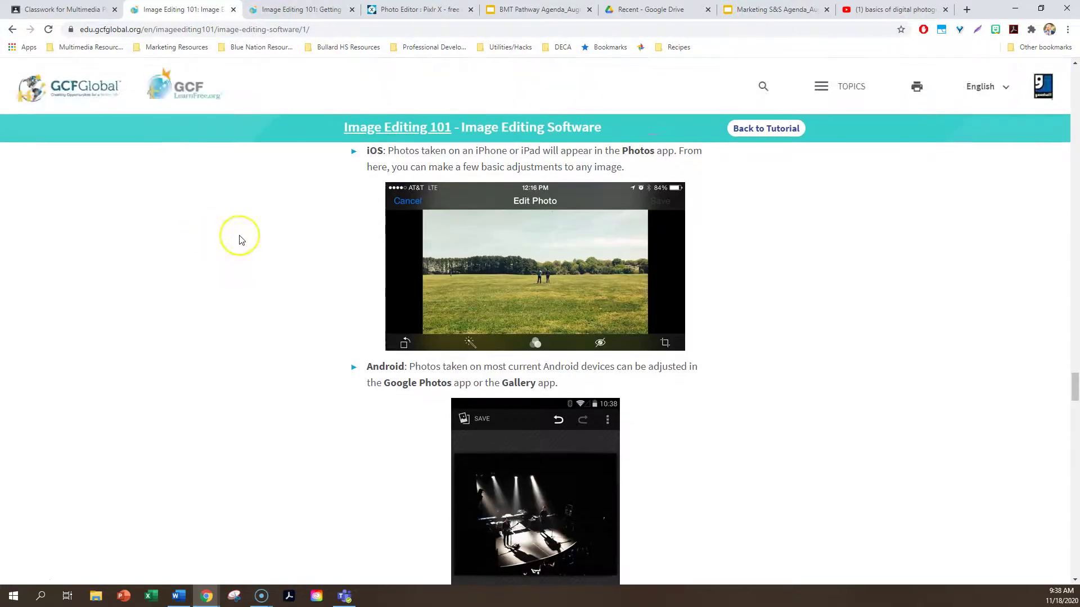
scroll(240, 240, "down", 10)
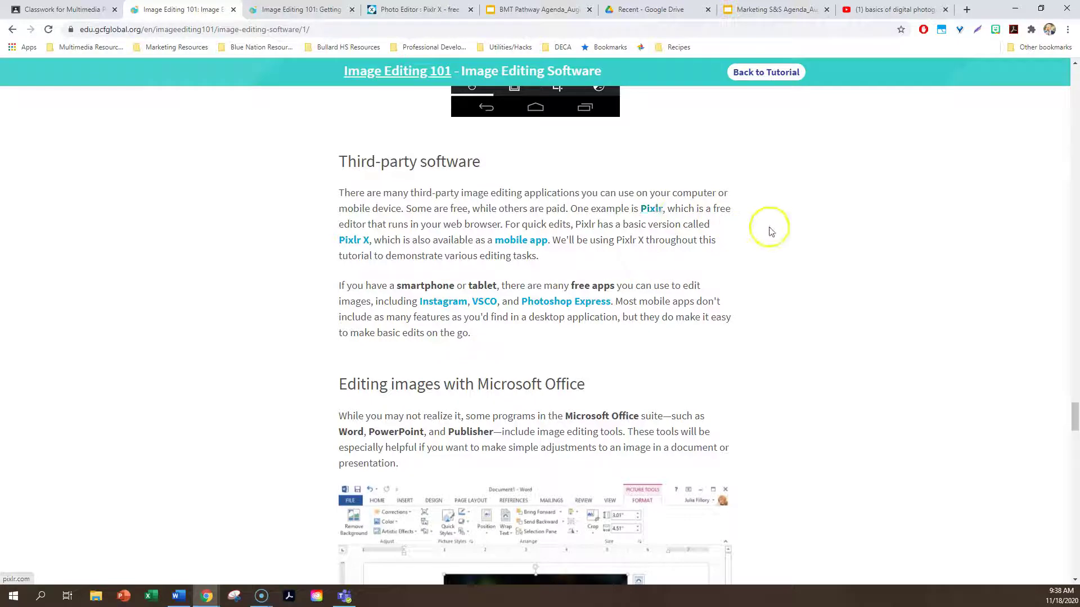
scroll(801, 239, "down", 6)
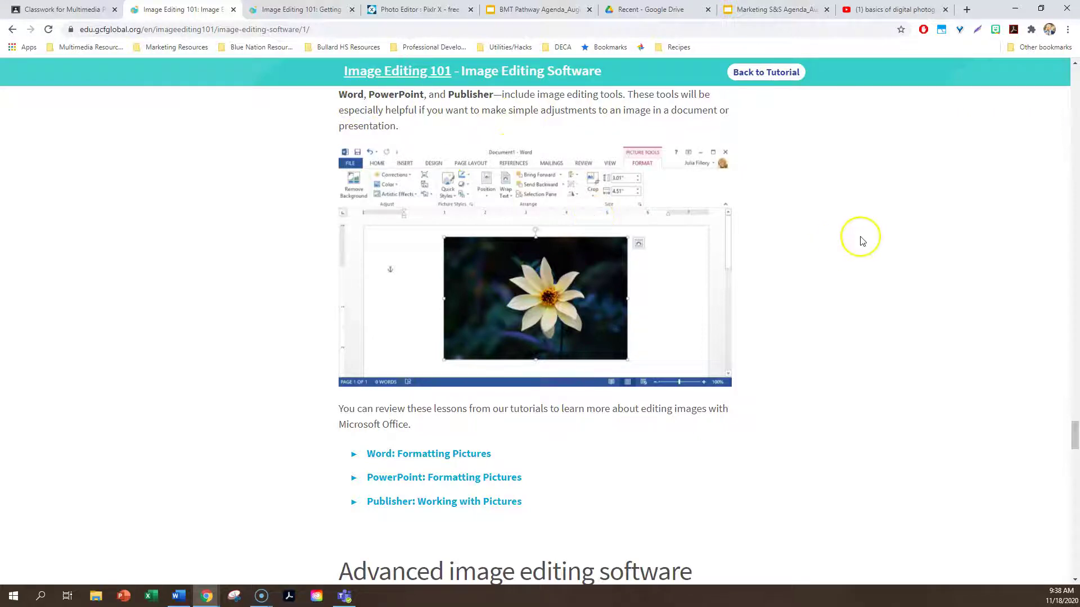
Review the Advanced image editing software section, covering Photoshop, Photoshop Elements, Pixelmator, GIMP and Pixlr, and pass through the Photo management software section.
scroll(849, 240, "down", 2)
scroll(582, 172, "up", 2)
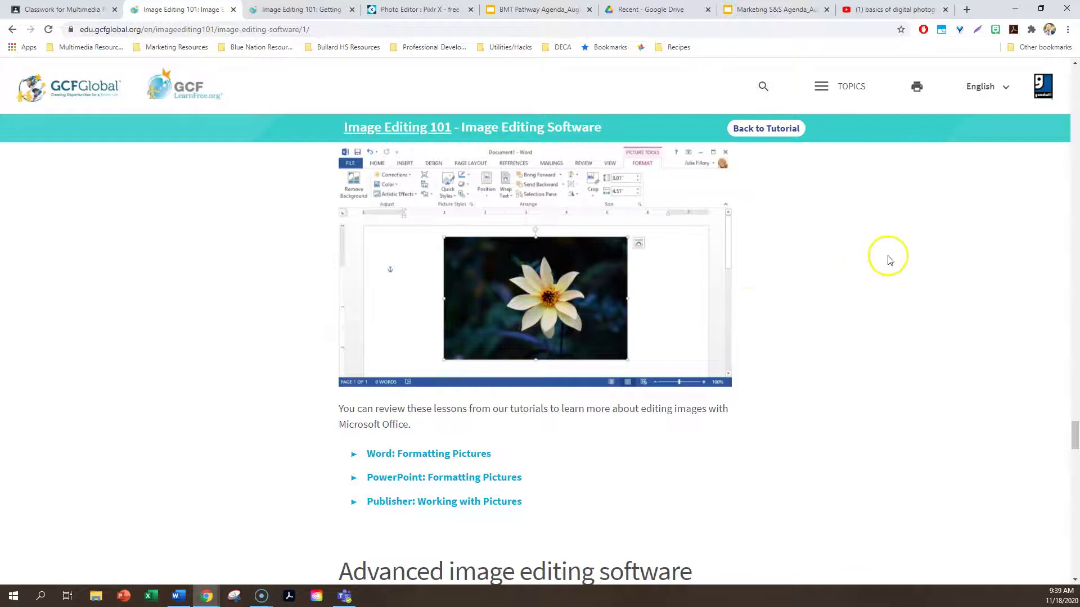
scroll(899, 256, "down", 4)
scroll(910, 259, "down", 9)
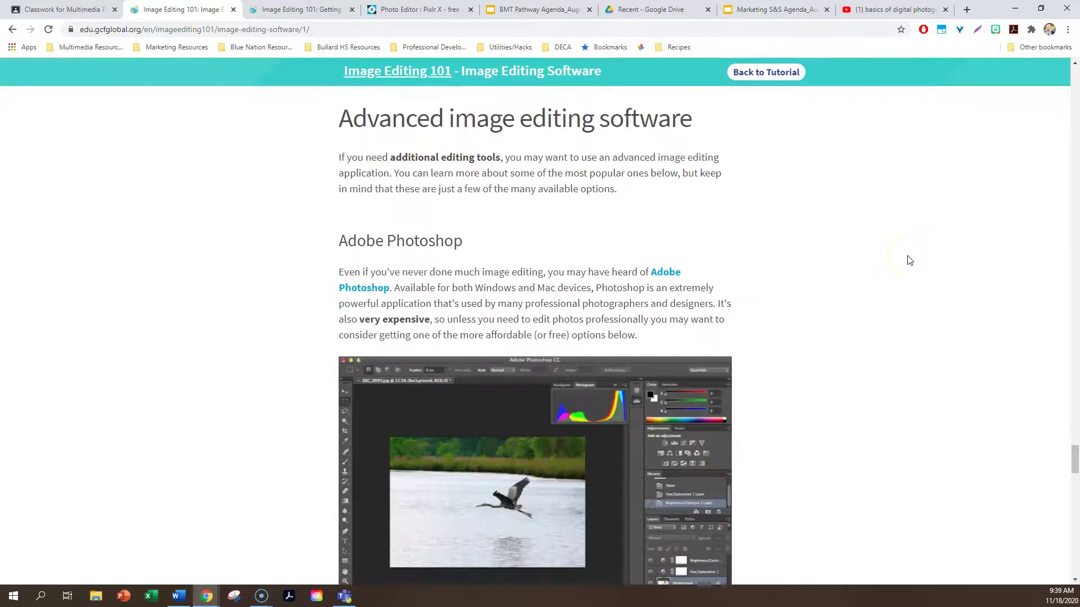
scroll(909, 260, "down", 10)
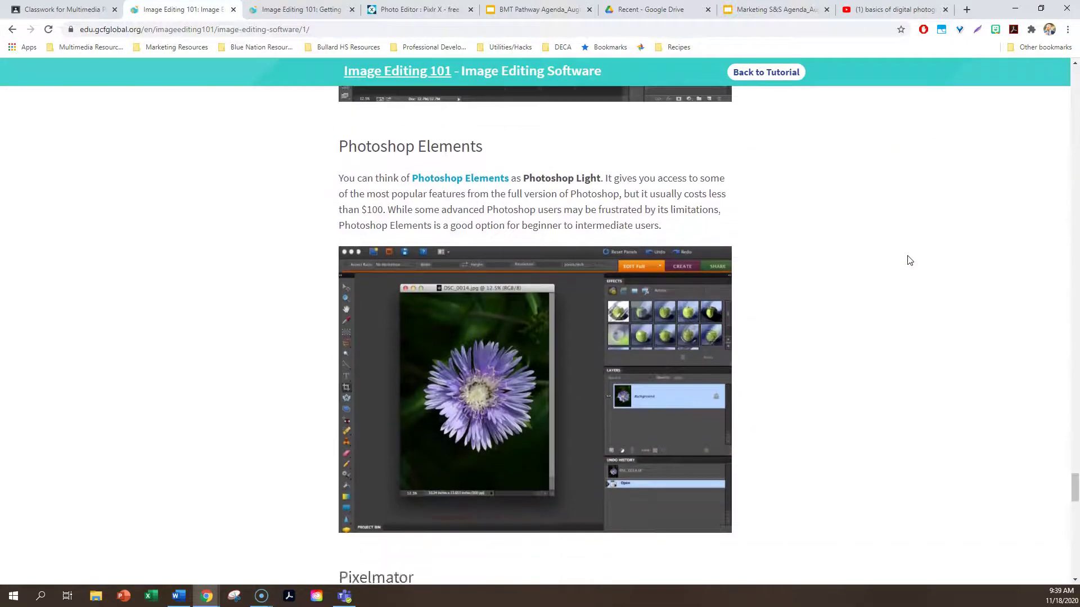
scroll(909, 260, "down", 4)
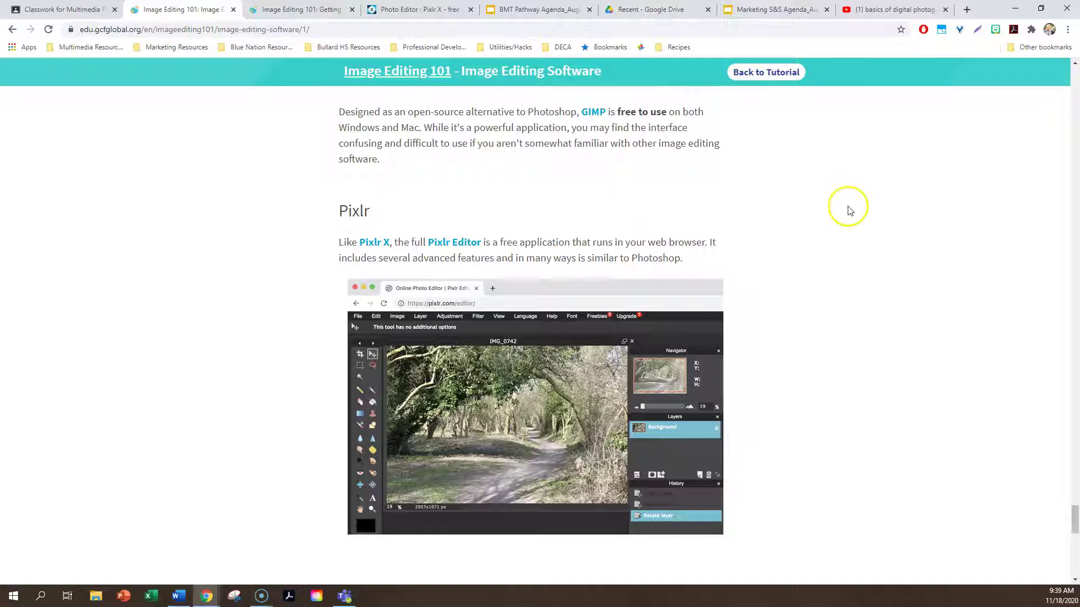
scroll(858, 212, "down", 2)
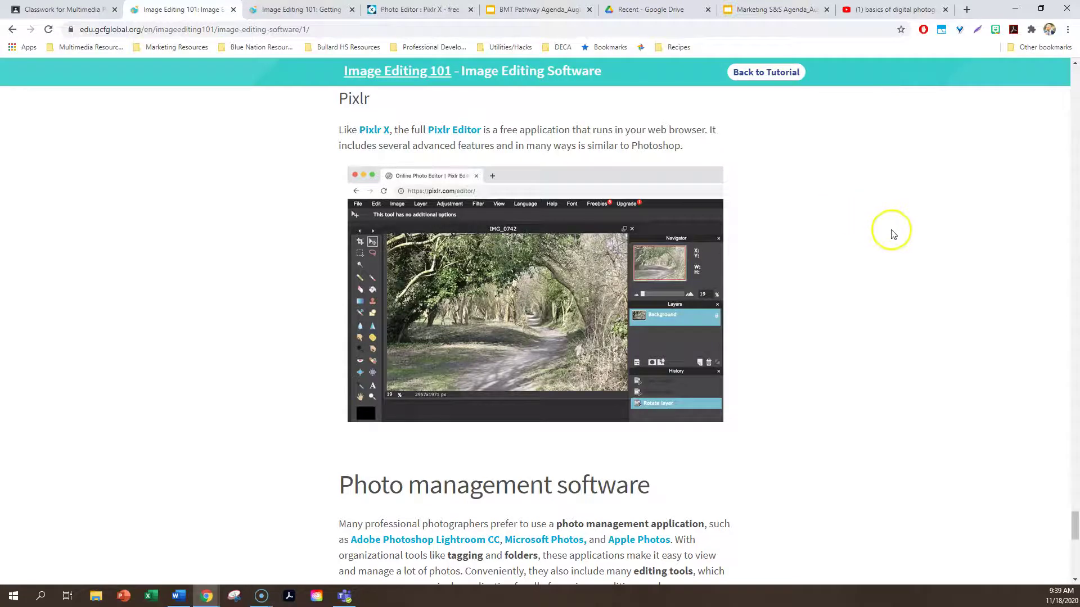
scroll(889, 256, "down", 11)
Continue to Lesson 3: Making Basic Adjustments and read its introduction on cropping, resizing and rotating, including the downloadable example images.
left_click(535, 271)
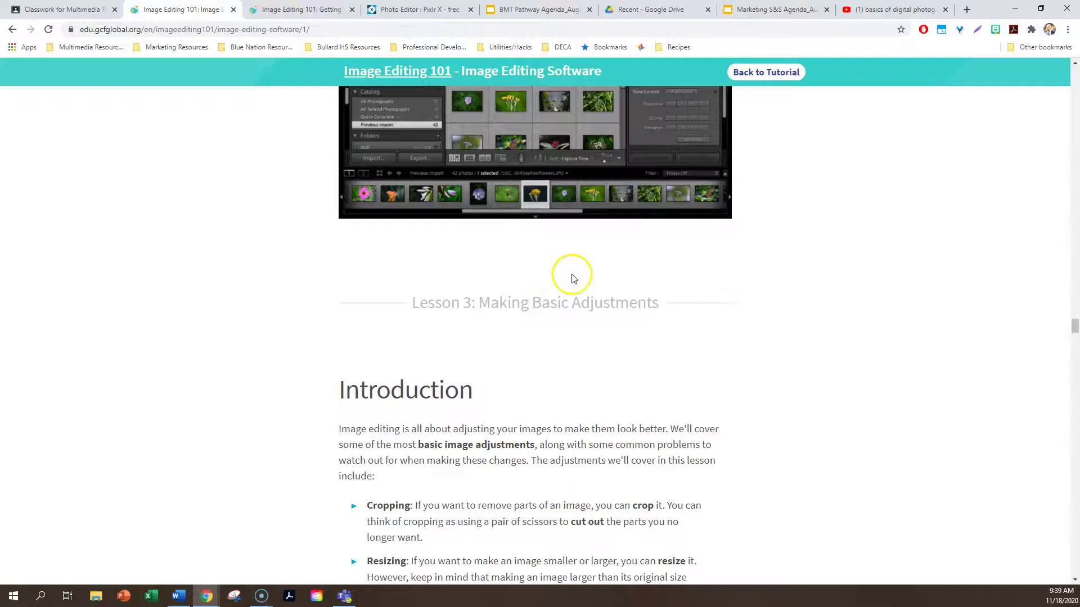
scroll(863, 322, "down", 5)
scroll(866, 327, "down", 1)
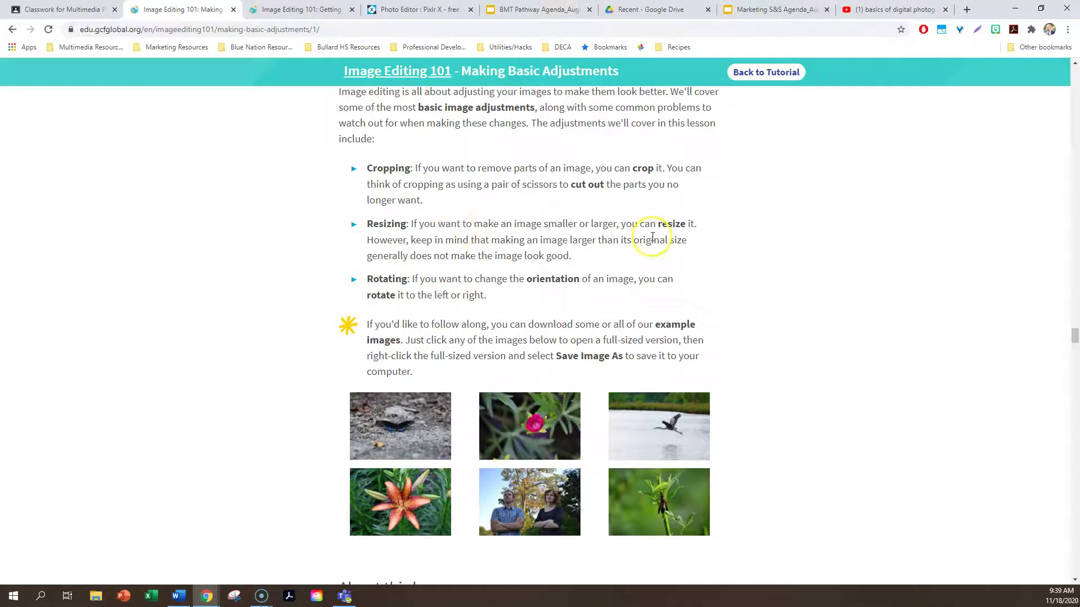
scroll(855, 319, "down", 1)
scroll(859, 325, "up", 1)
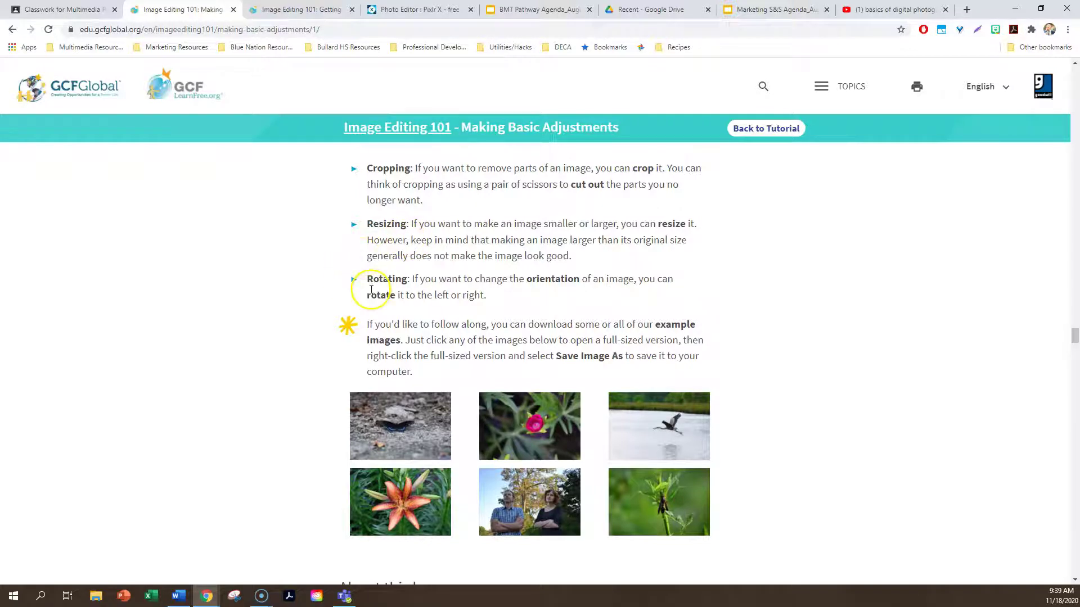
scroll(786, 296, "down", 1)
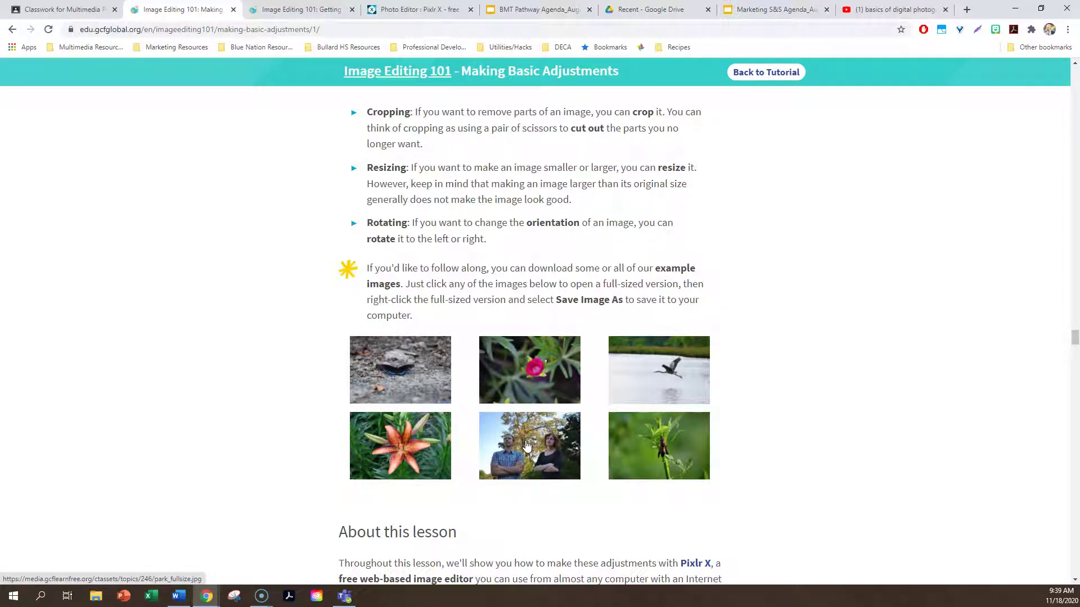
scroll(844, 333, "down", 3)
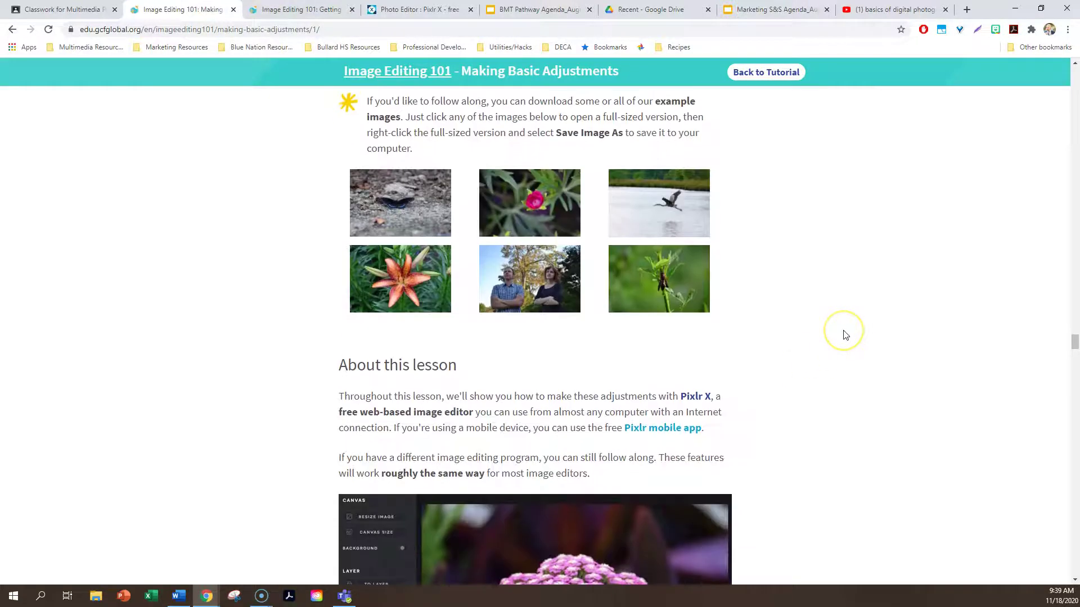
scroll(843, 335, "up", 2)
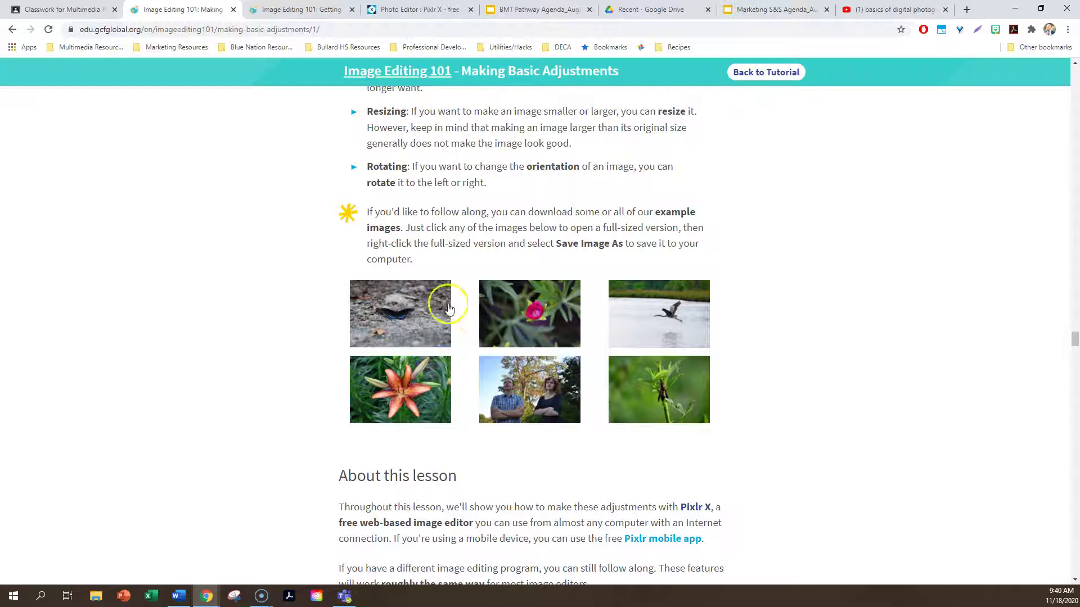
Open the butterfly example image at full size and, while choosing where to save it, create a desktop folder named sadf.
left_click(388, 316)
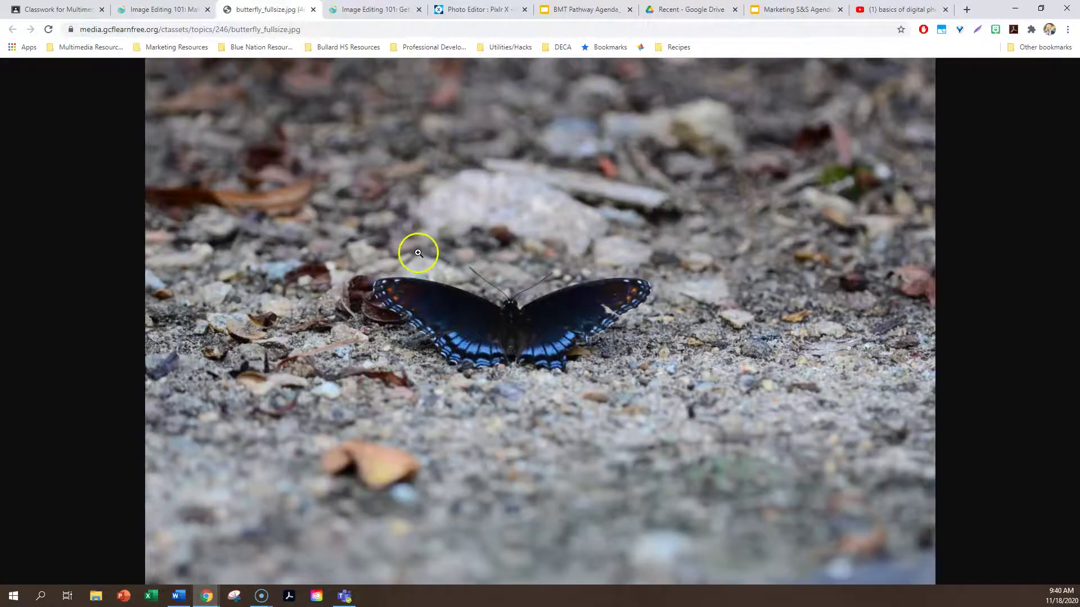
right_click(415, 246)
left_click(464, 269)
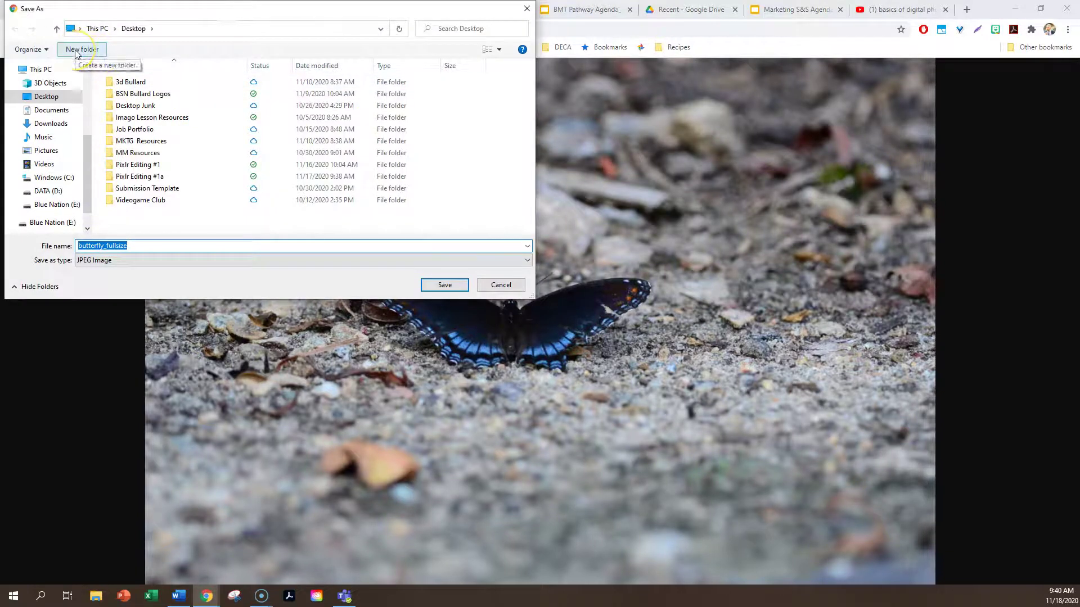
left_click(79, 49)
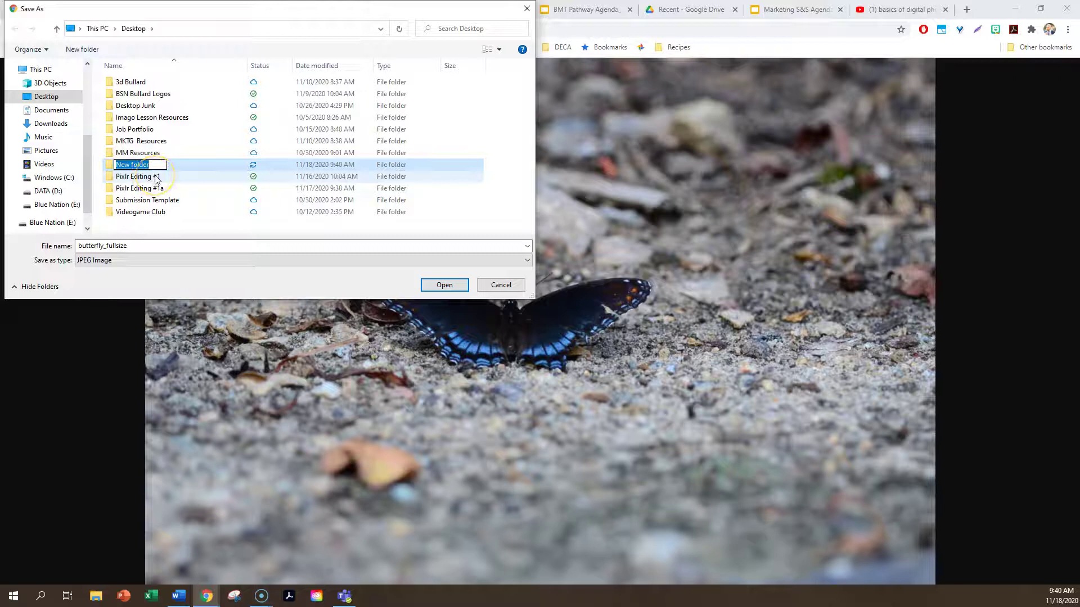
type("sadf")
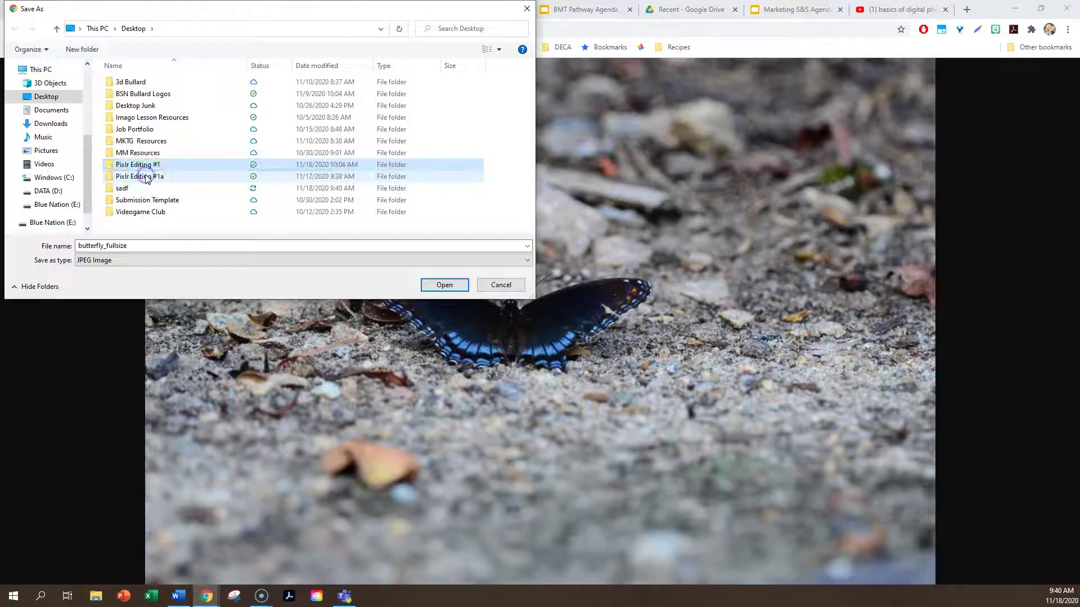
Browse to the Pixlr Editing #1 folder as the save location for the butterfly image and cancel the save.
left_click(146, 178)
left_click(141, 165)
left_click(444, 287)
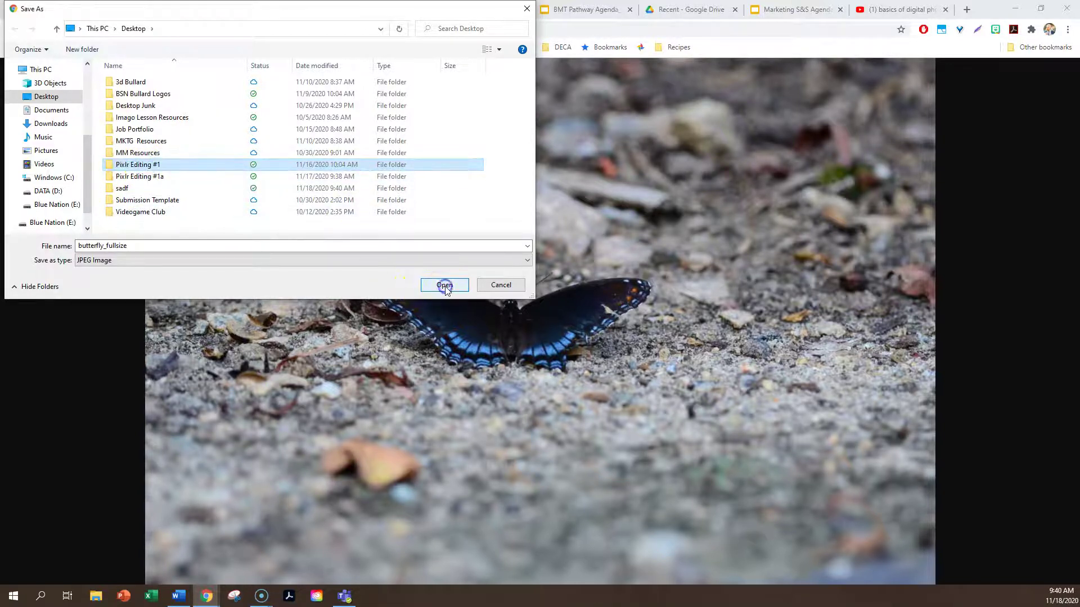
left_click(444, 286)
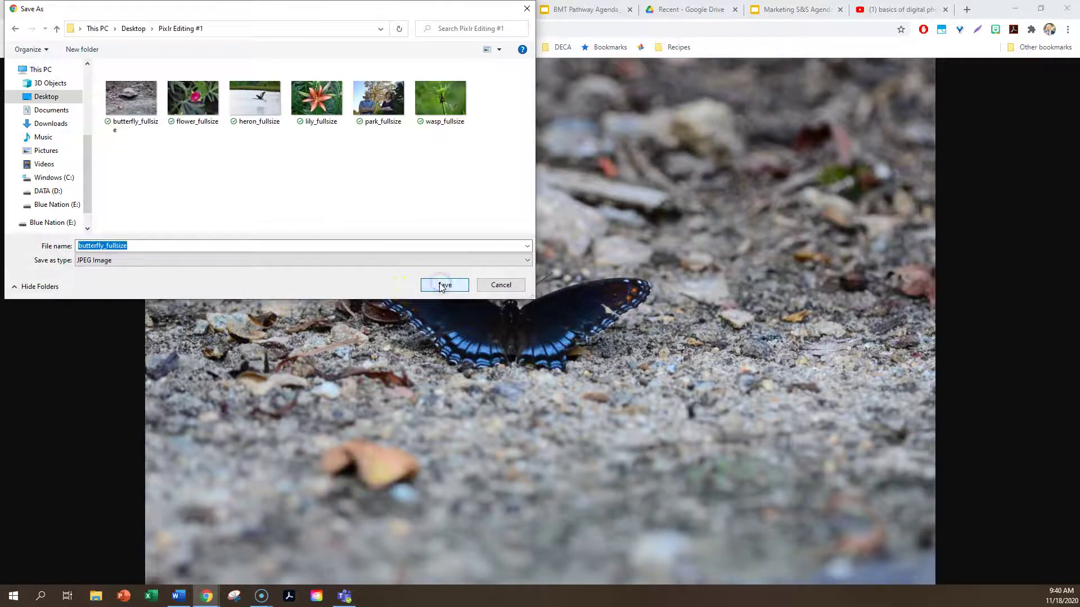
left_click(126, 112)
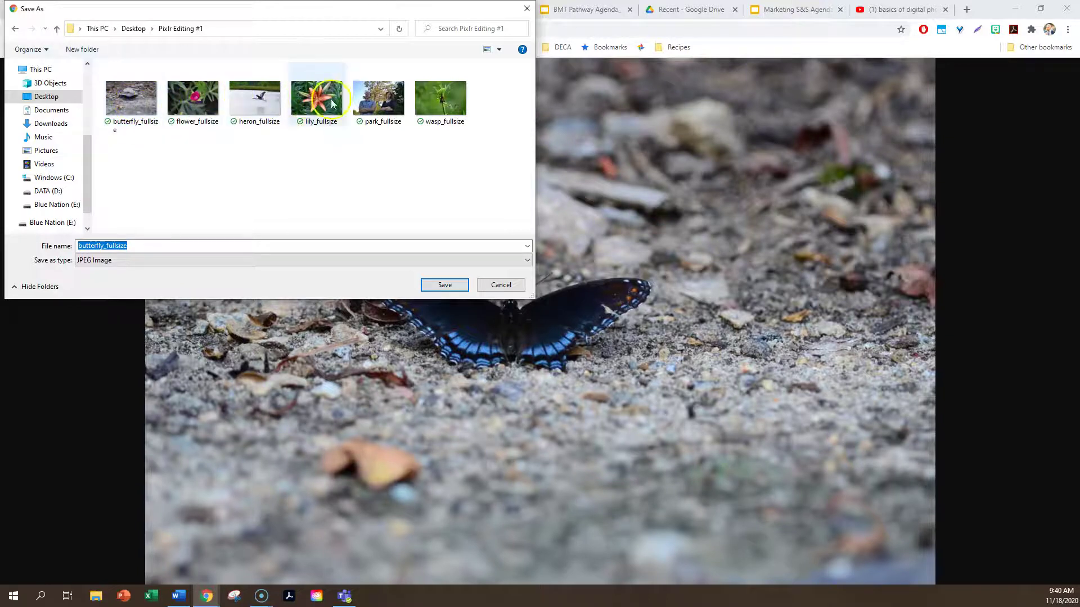
left_click(500, 285)
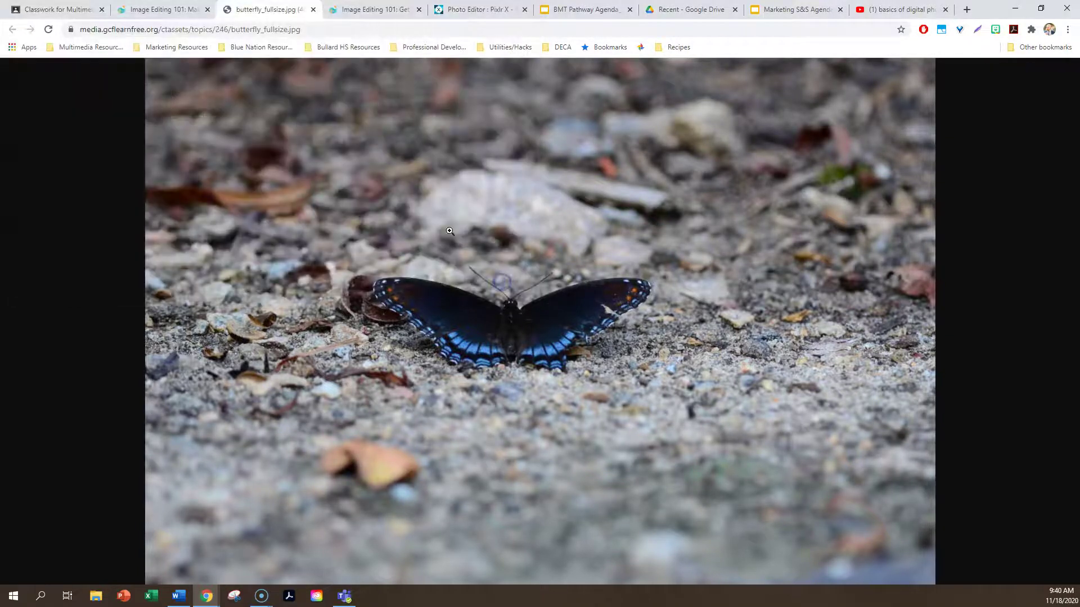
Open the full-size flower image, browse to the Pixlr Editing #1 folder as its save location, cancel, and close the opened images.
left_click(164, 10)
left_click(507, 307)
right_click(479, 252)
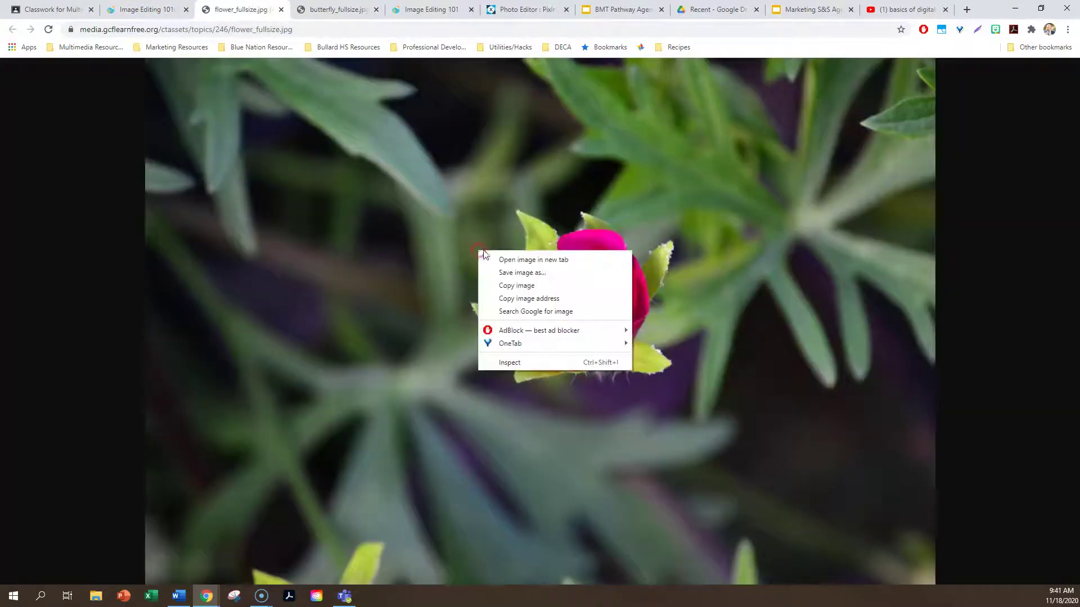
left_click(522, 275)
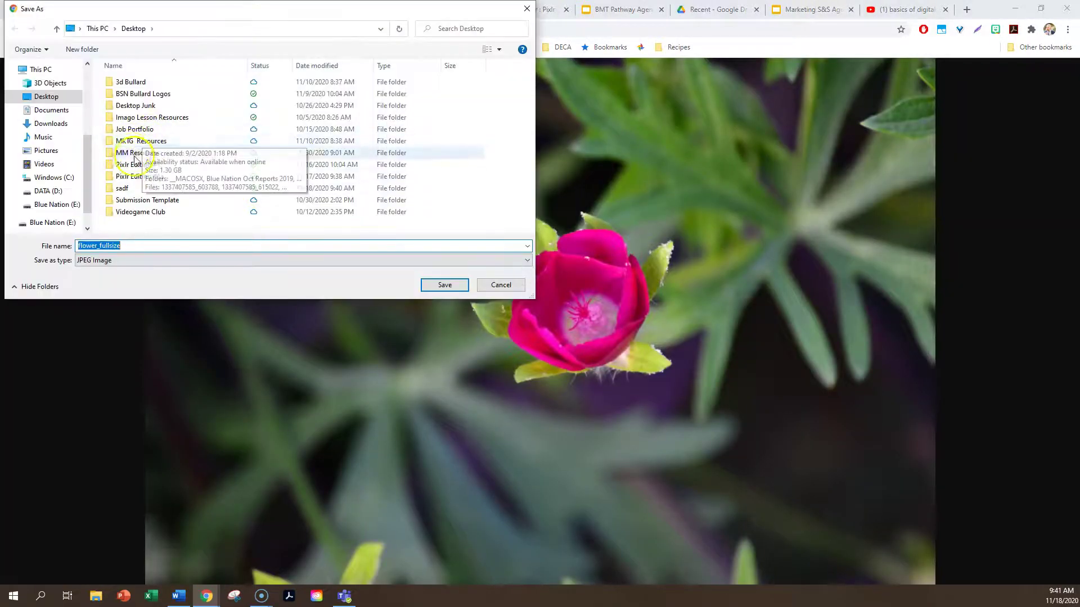
left_click(136, 165)
double_click(137, 164)
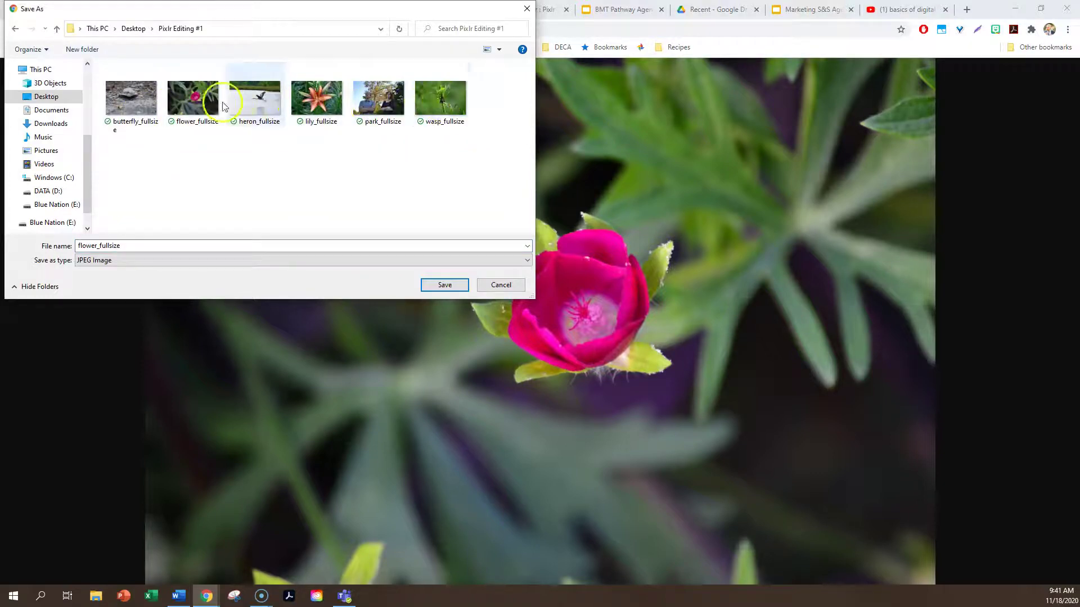
left_click(500, 286)
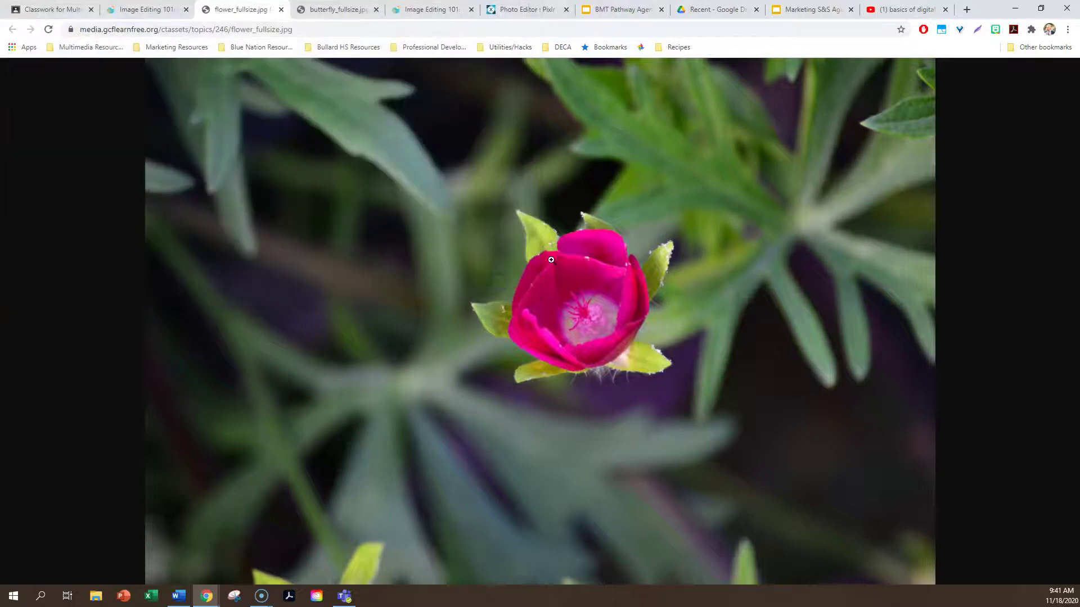
left_click(280, 9)
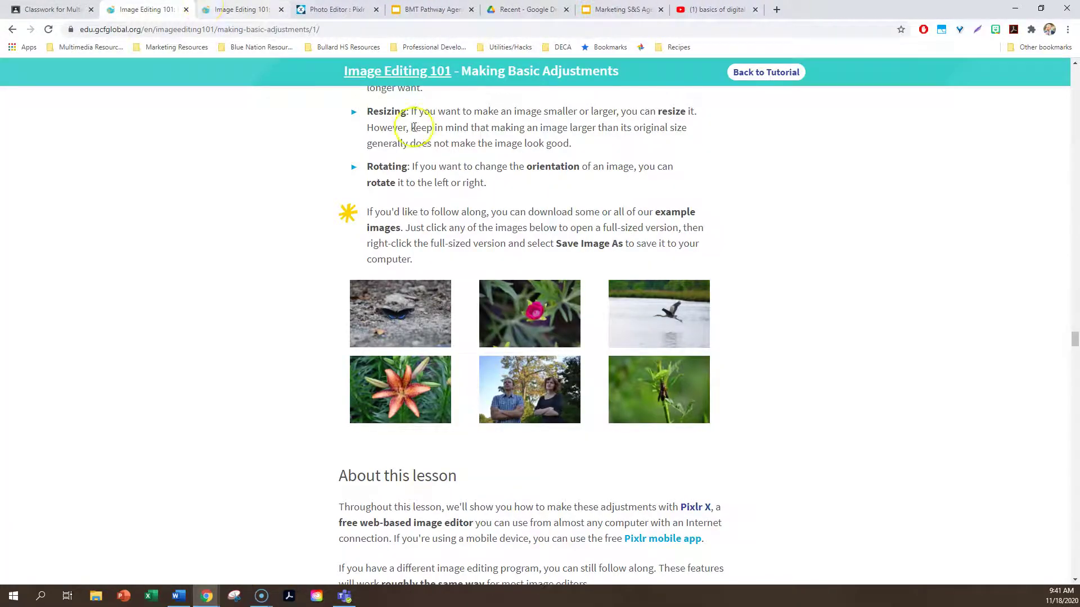
Switch to Pixlr X and open butterfly_fullsize from the Pixlr Editing #1 folder on the desktop.
left_click(411, 11)
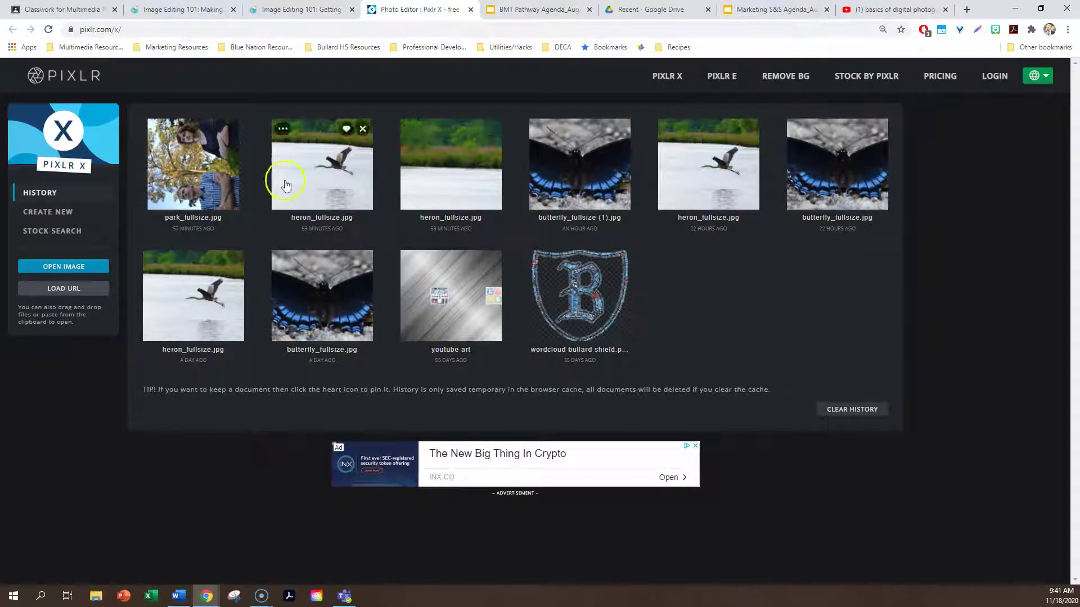
left_click(57, 266)
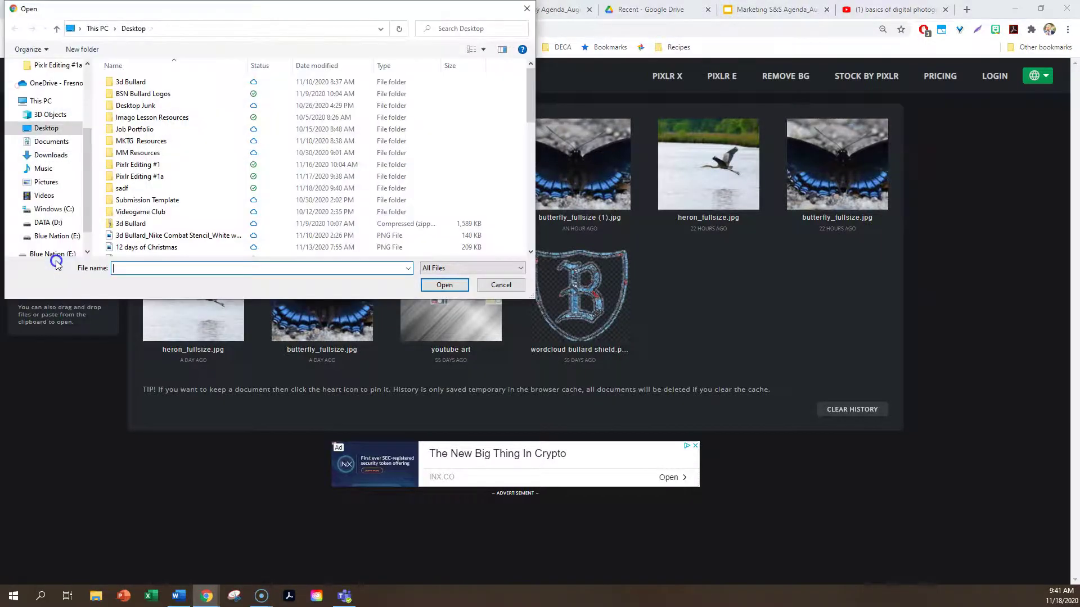
left_click(142, 166)
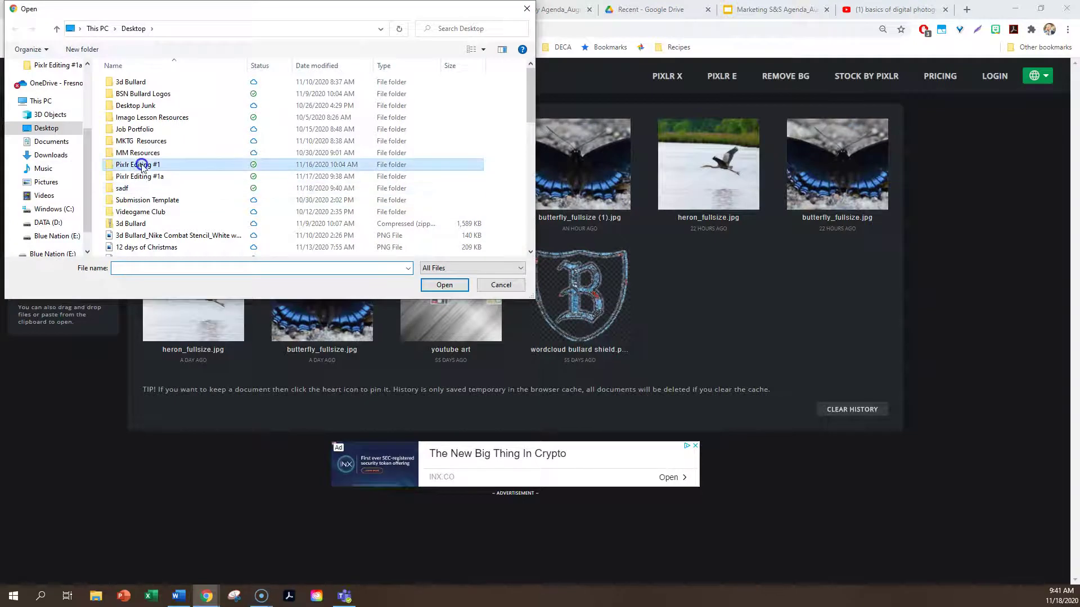
double_click(141, 165)
double_click(130, 101)
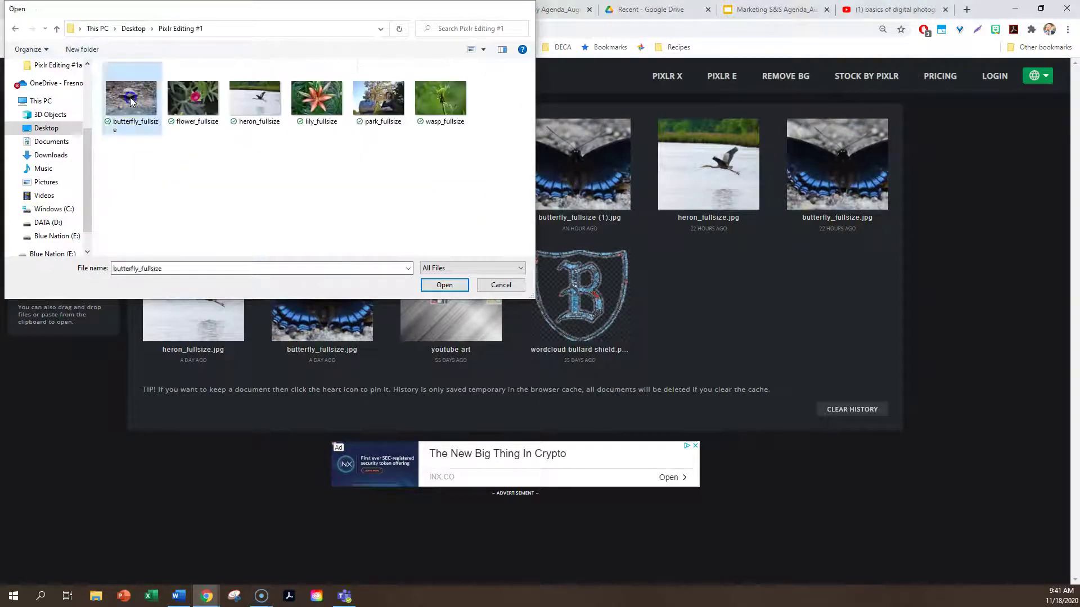
left_click(618, 422)
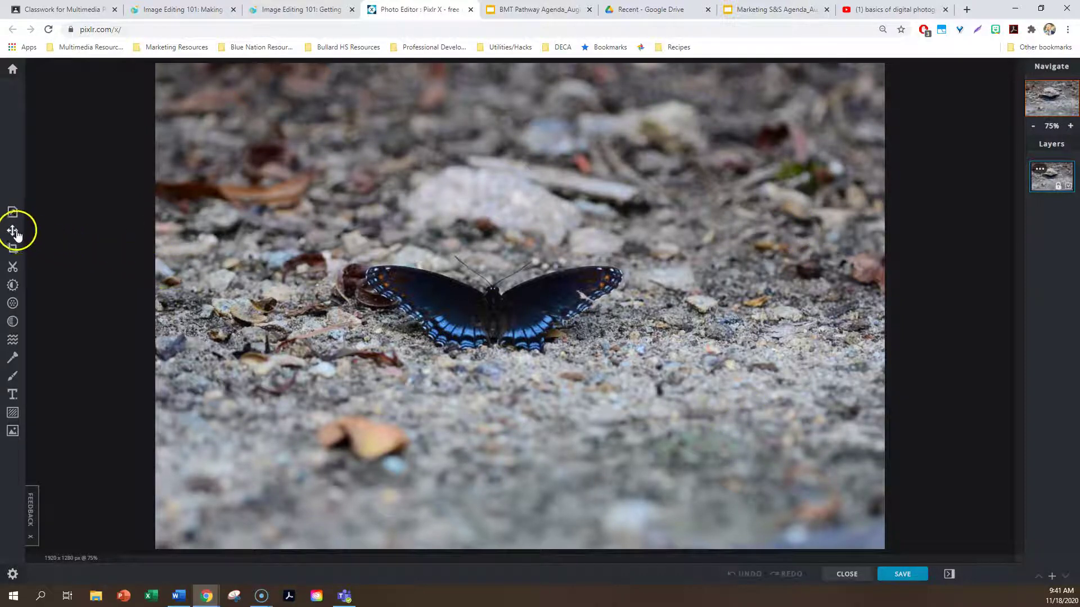
Crop the image closely around the butterfly to about 761 x 313 px, trimming all four sides.
left_click(12, 250)
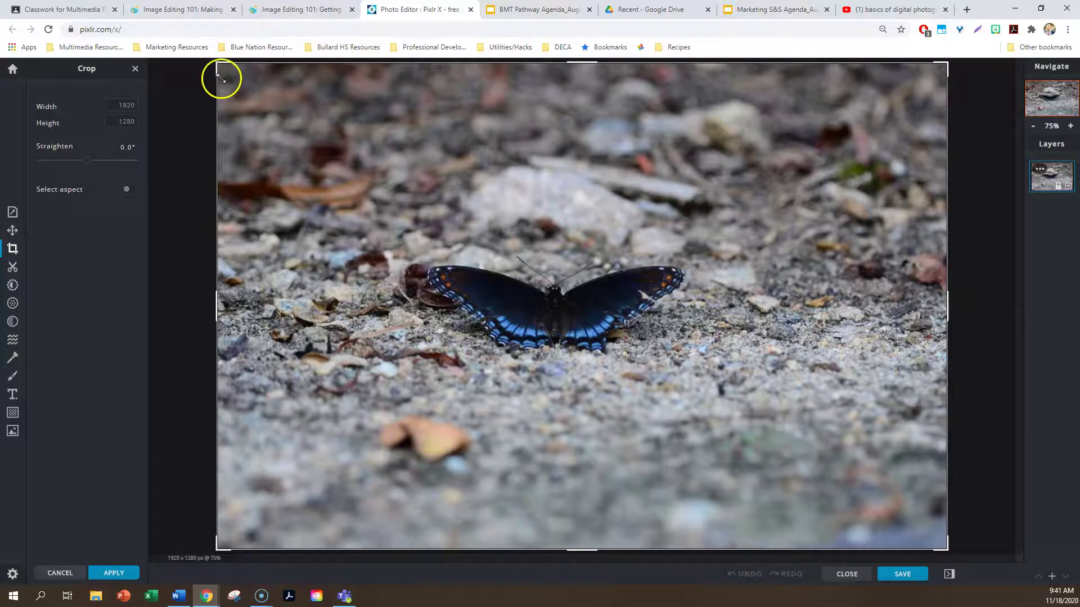
left_click_drag(216, 306, 409, 305)
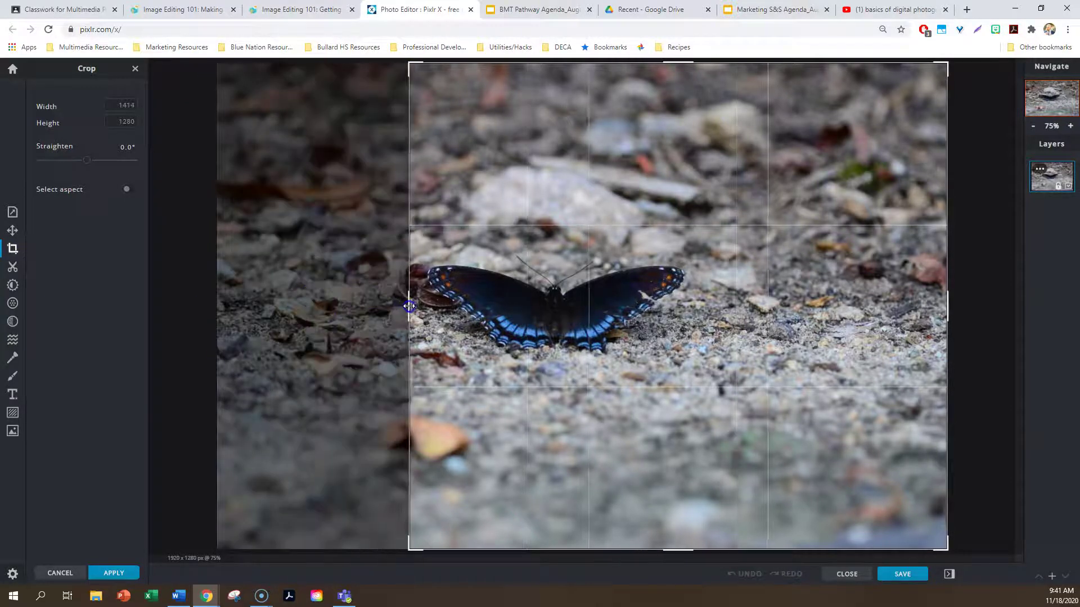
left_click_drag(687, 61, 697, 251)
left_click_drag(950, 407, 699, 396)
left_click_drag(549, 550, 540, 370)
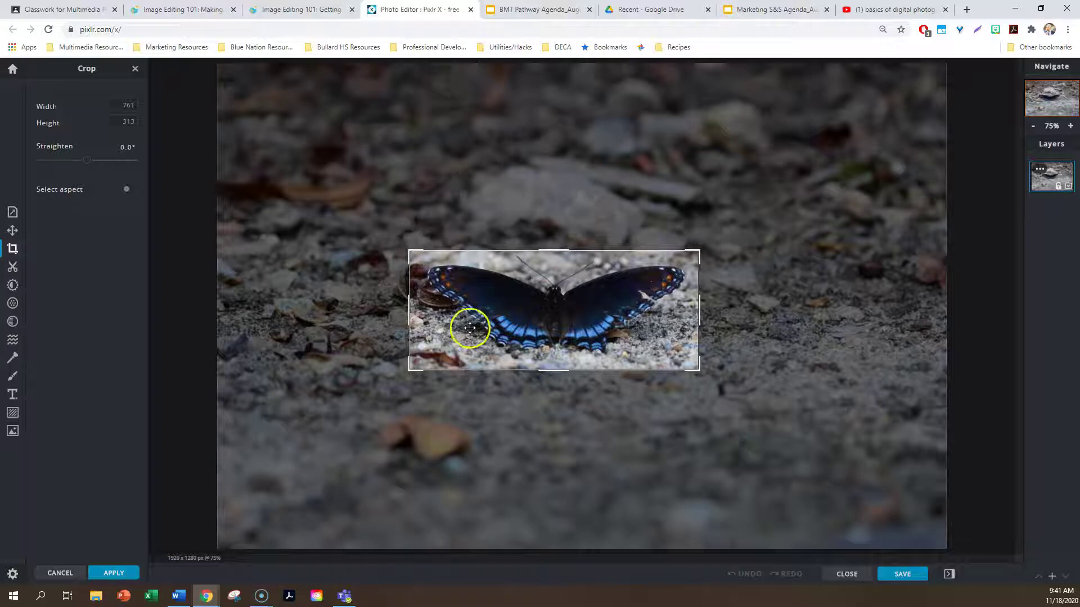
left_click(114, 573)
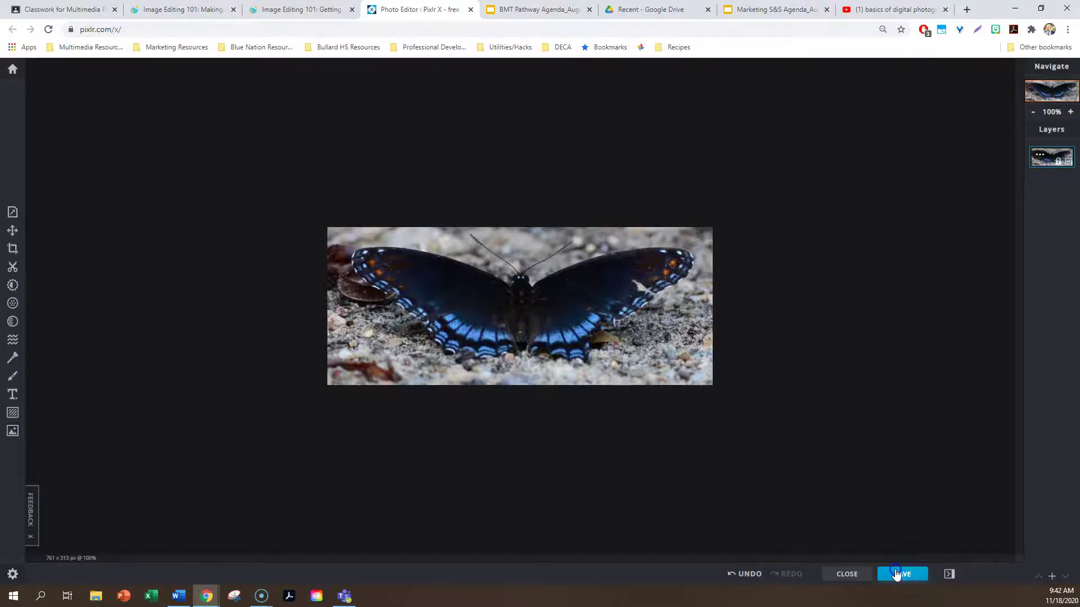
Download the cropped image as a JPG named butterfly_cropped.
left_click(911, 579)
left_click(601, 251)
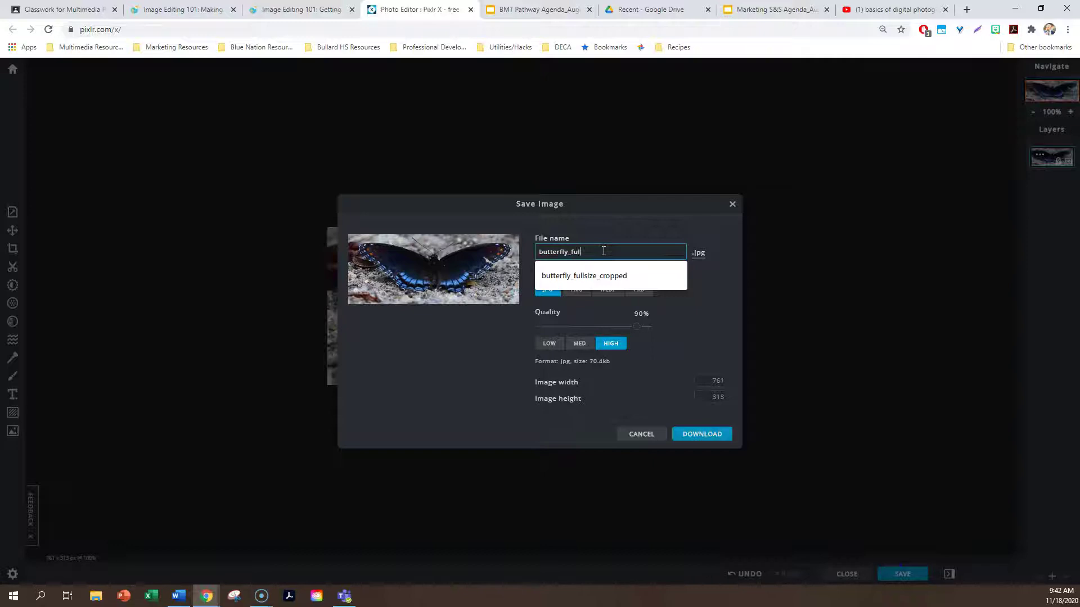
key("BackSpace")
type("cropped")
left_click(703, 320)
left_click(700, 437)
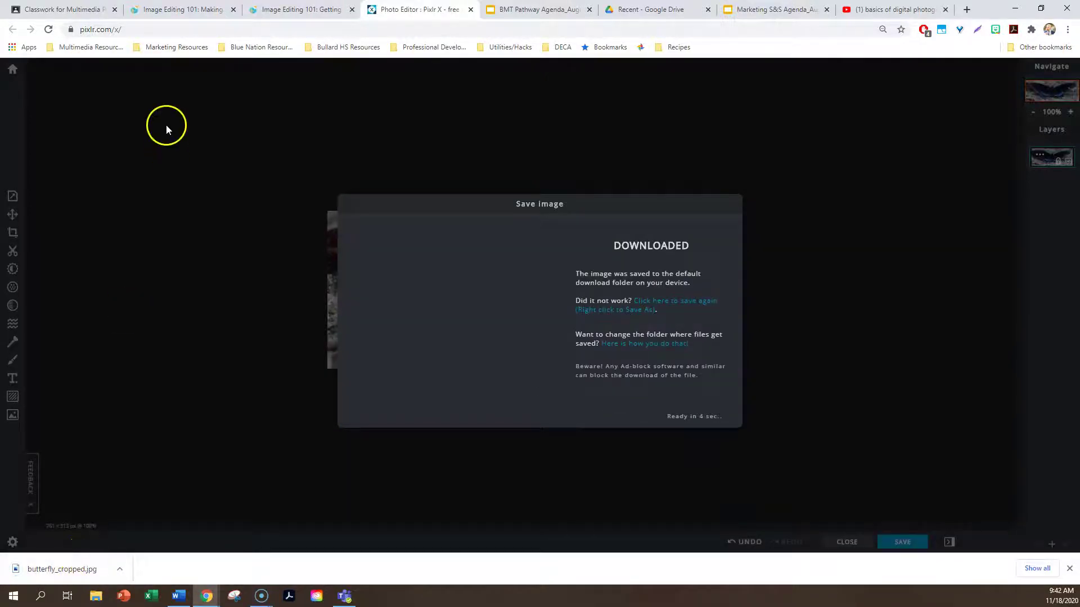
Switch to File Explorer in a smaller window and move butterfly_cropped from Downloads into the Pixlr Editing #1 folder.
left_click(96, 598)
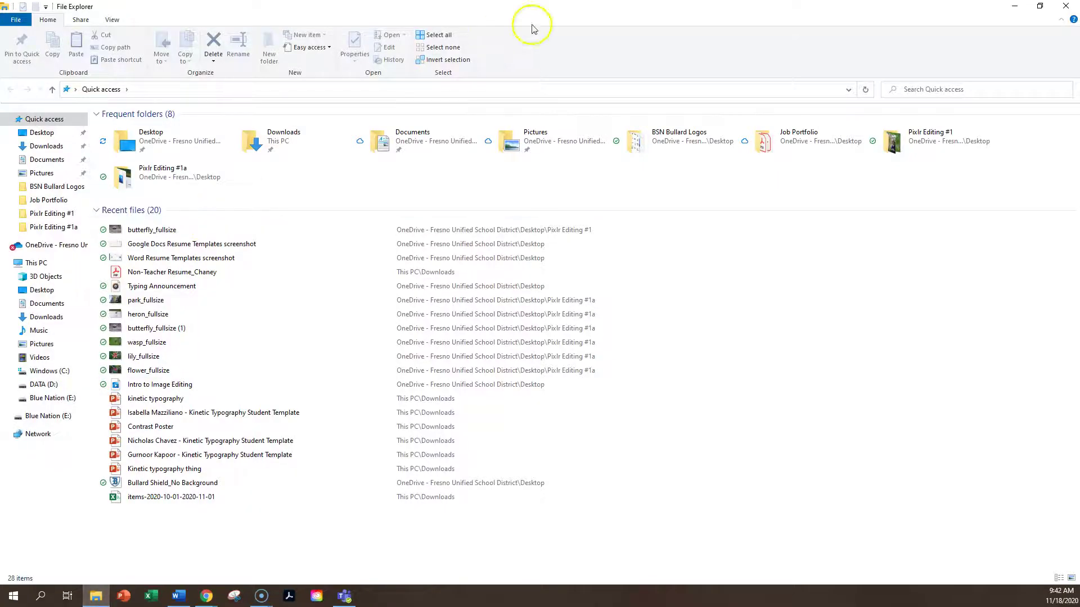
left_click(1040, 6)
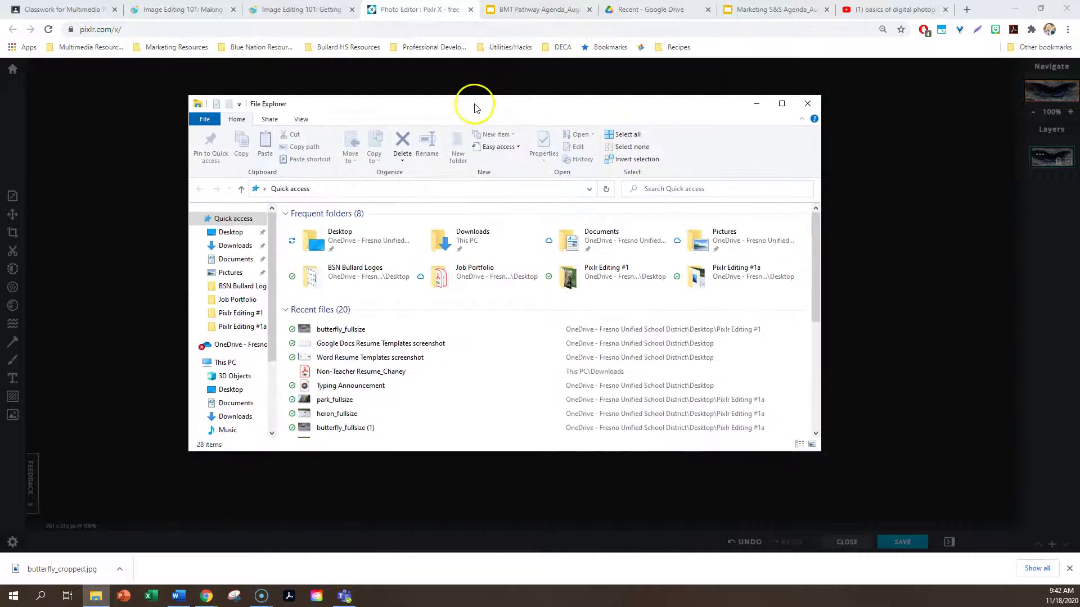
left_click_drag(474, 107, 677, 72)
mouse_move(94, 601)
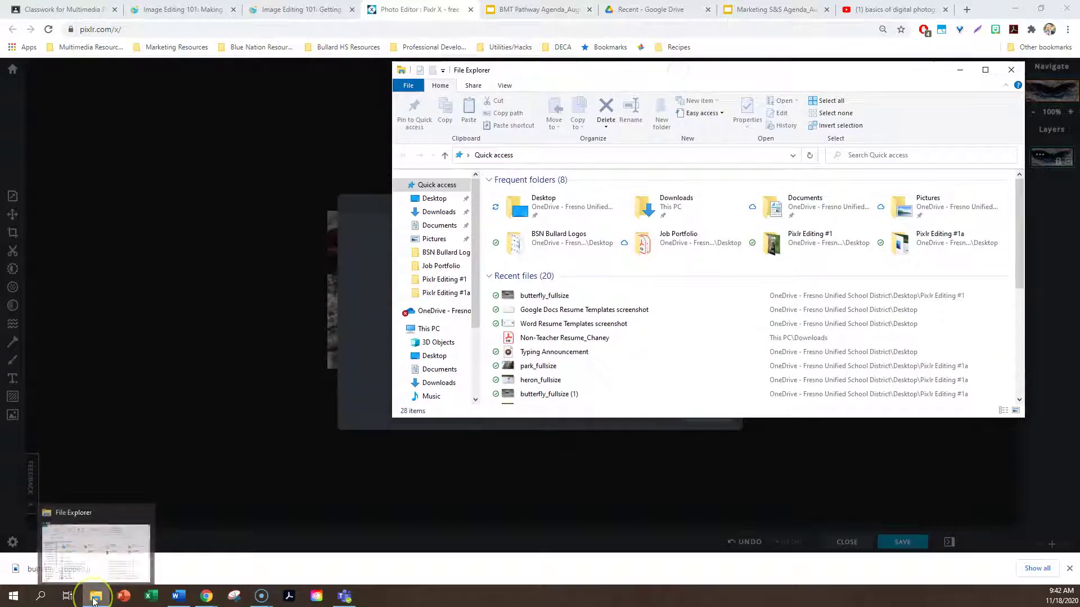
left_click(438, 214)
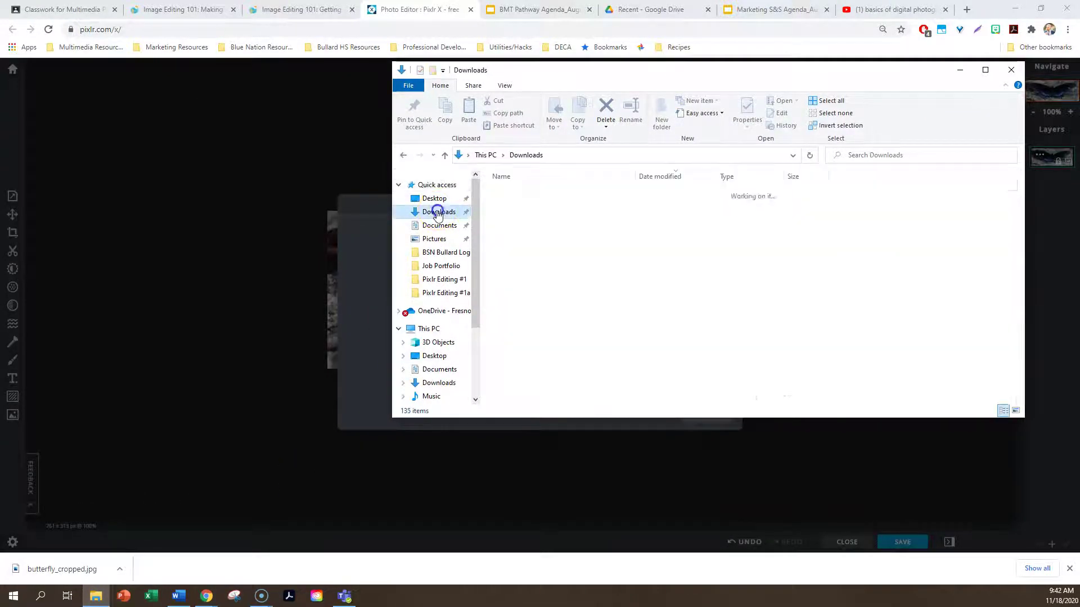
left_click(545, 211)
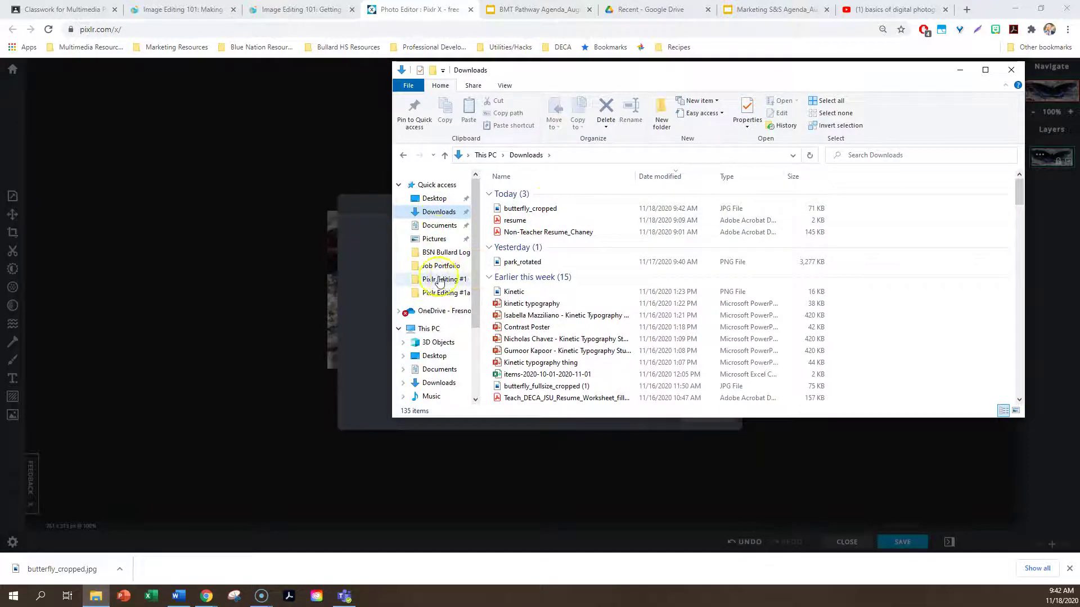
left_click_drag(541, 209, 445, 279)
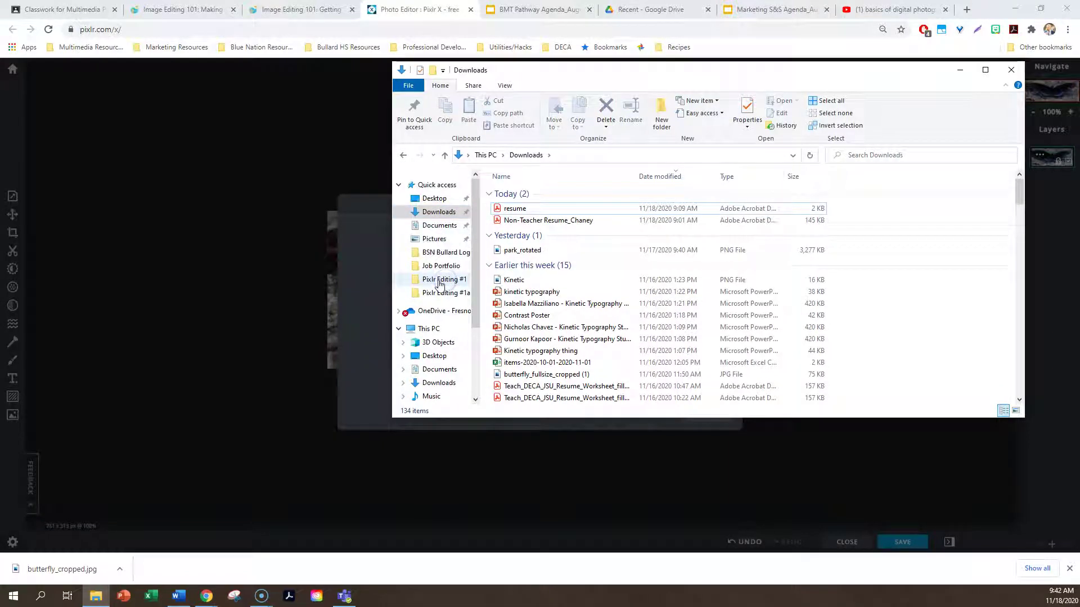
Check the Pixlr Editing #1 folder for the moved butterfly_cropped file, and close File Explorer and the download confirmation.
left_click(440, 281)
left_click(519, 219)
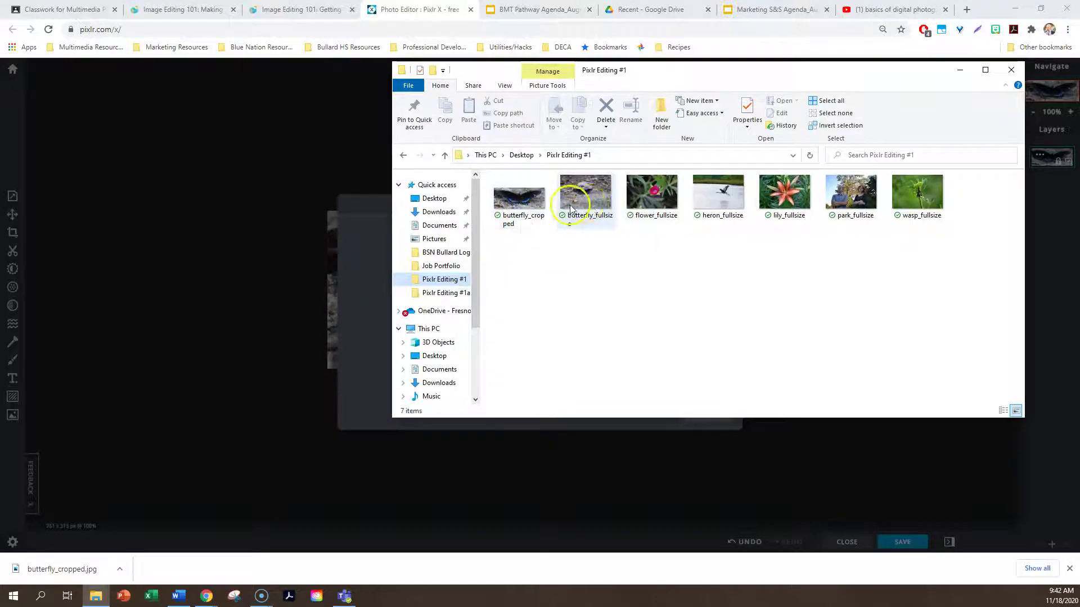
left_click(1006, 78)
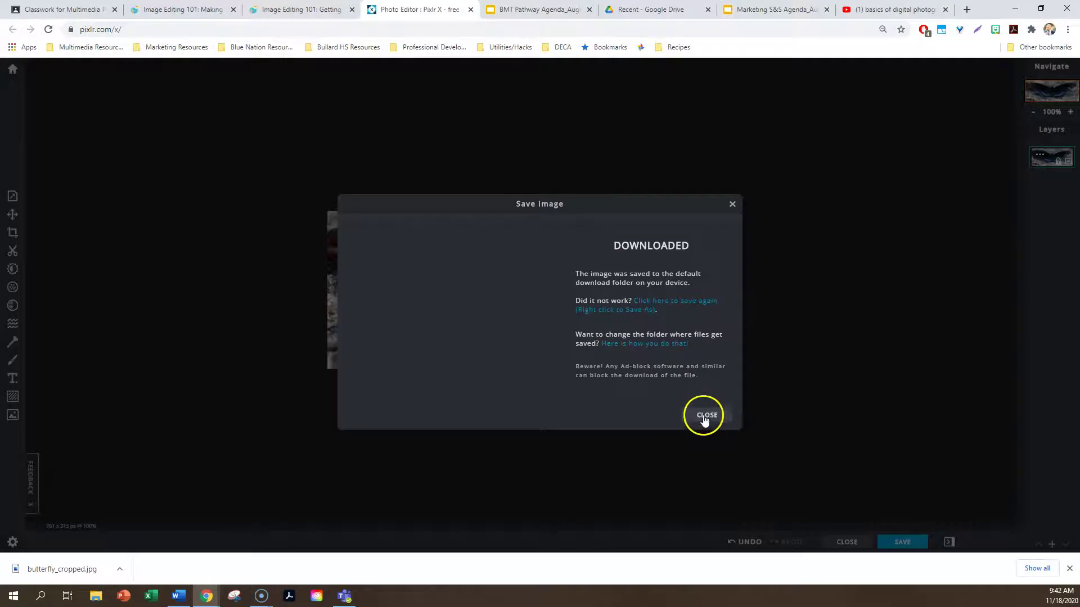
left_click(705, 416)
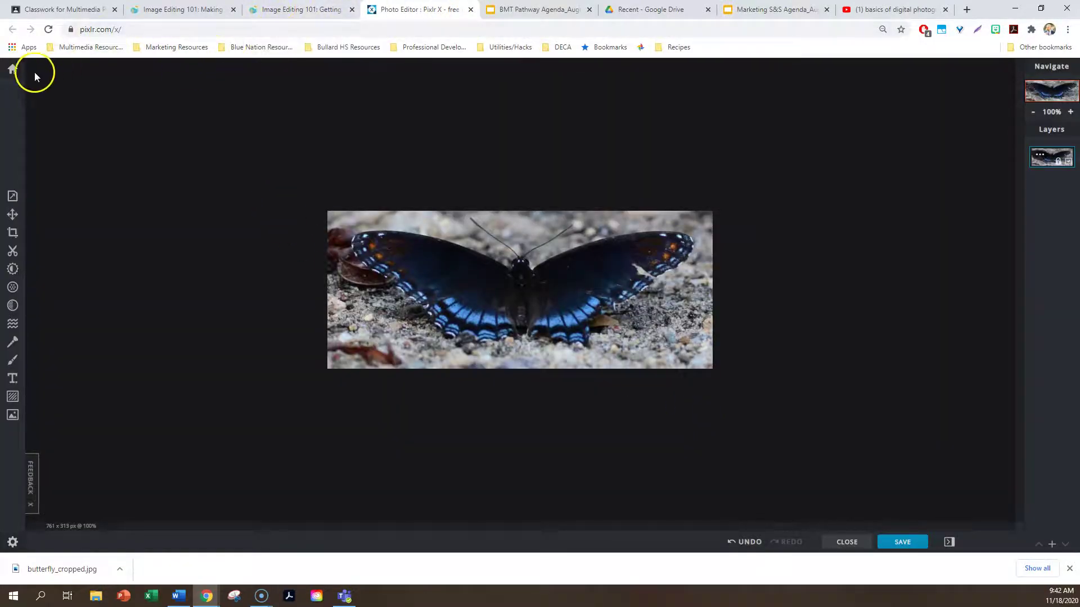
Open flower_fullsize from the Pixlr Editing #1 folder, pre-resized to Full HD at 1920 x 1280.
left_click(13, 69)
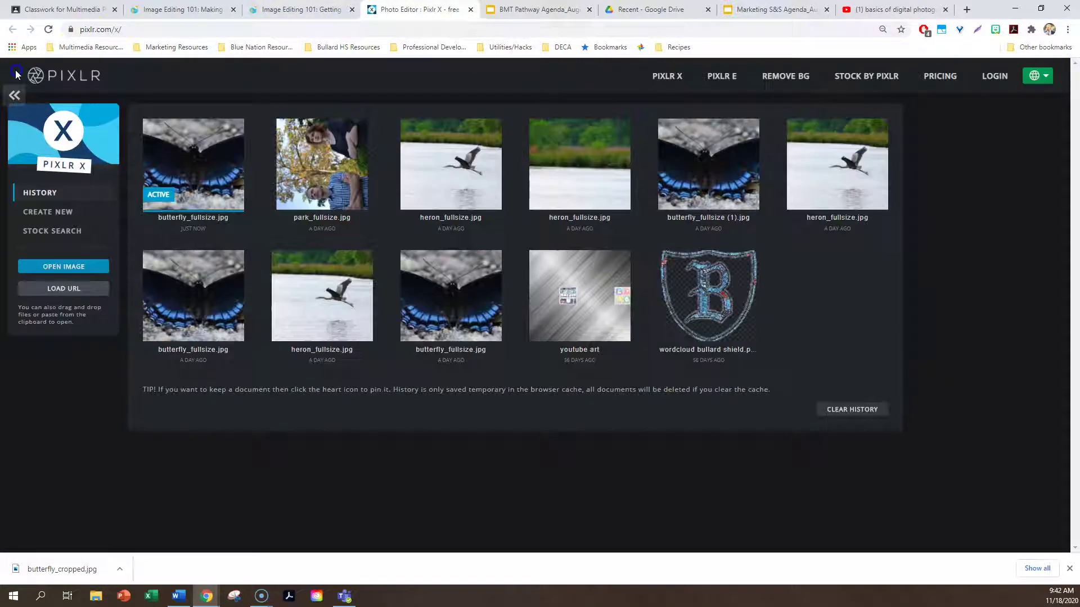
left_click(56, 267)
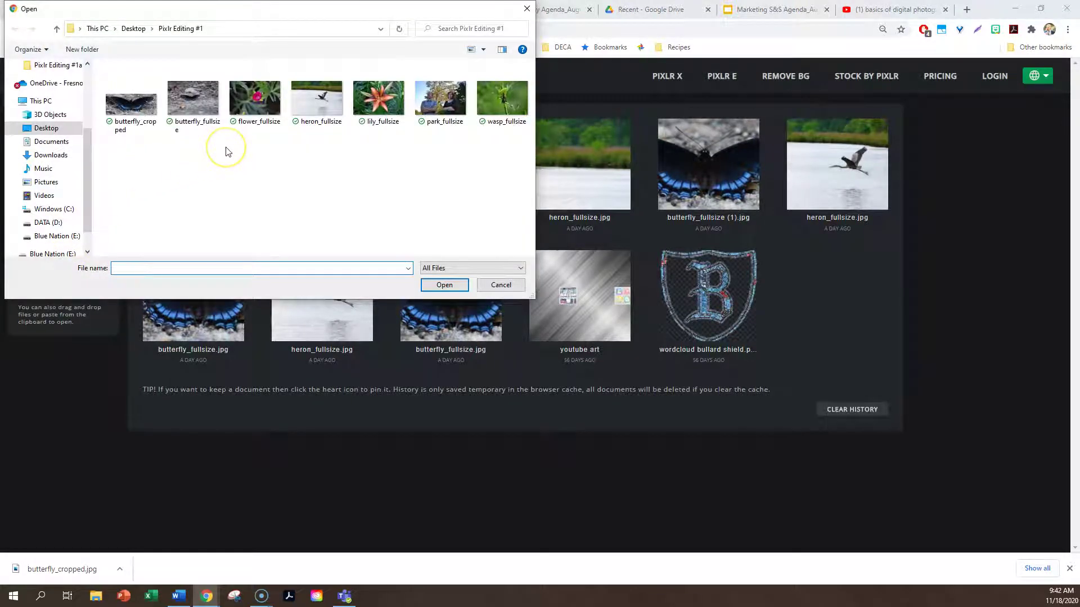
left_click(251, 100)
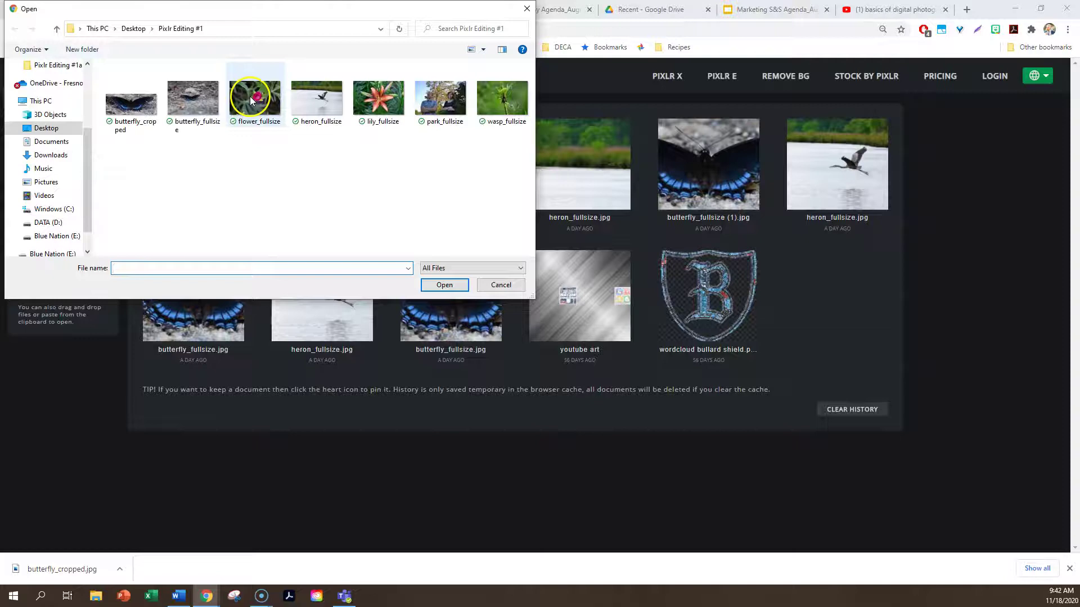
left_click(251, 101)
left_click(487, 314)
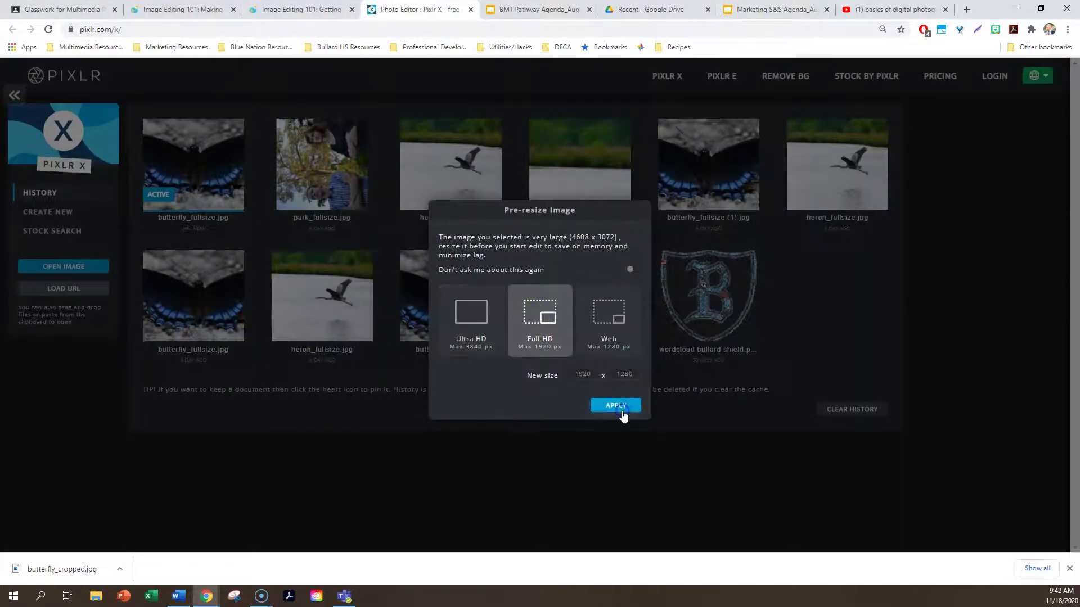
left_click(623, 411)
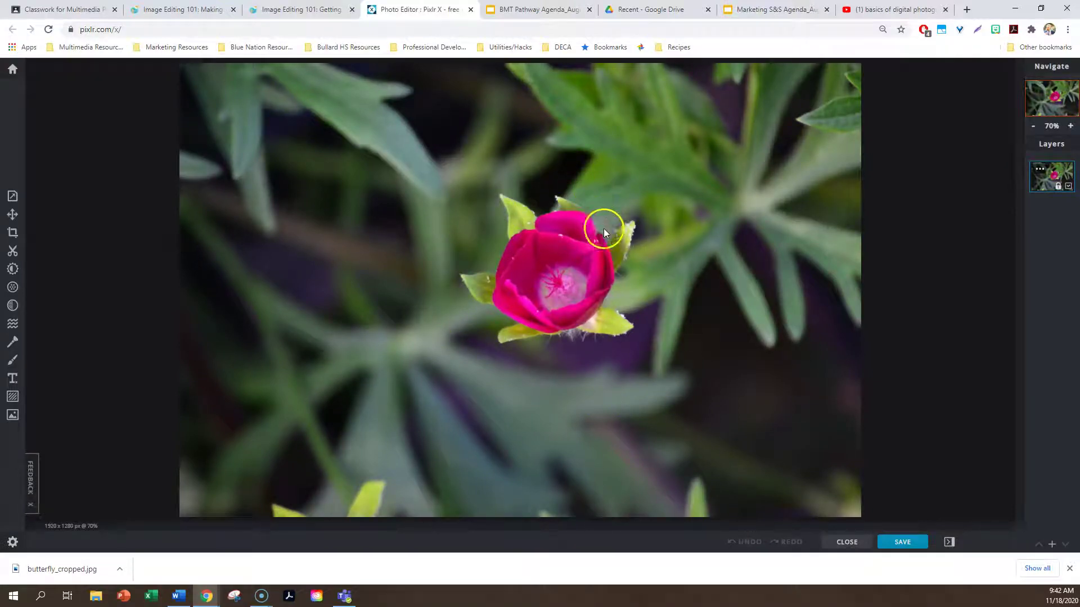
Crop the image closely around the pink flower to about 547 x 661 px, trimming all four sides.
left_click(13, 233)
left_click_drag(228, 289, 511, 289)
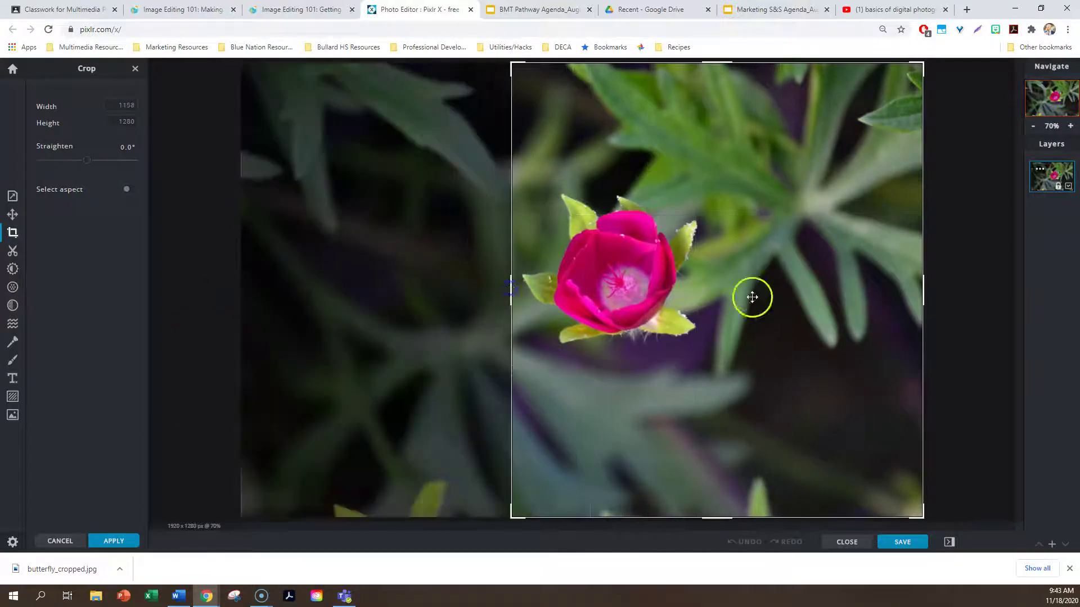
left_click_drag(923, 283, 706, 306)
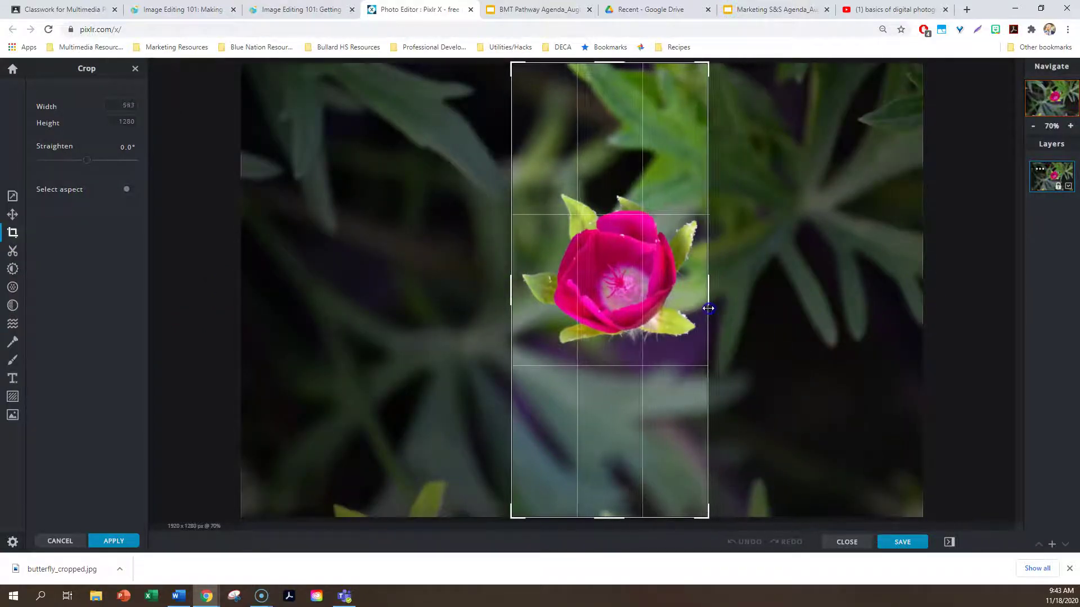
left_click_drag(614, 515, 639, 364)
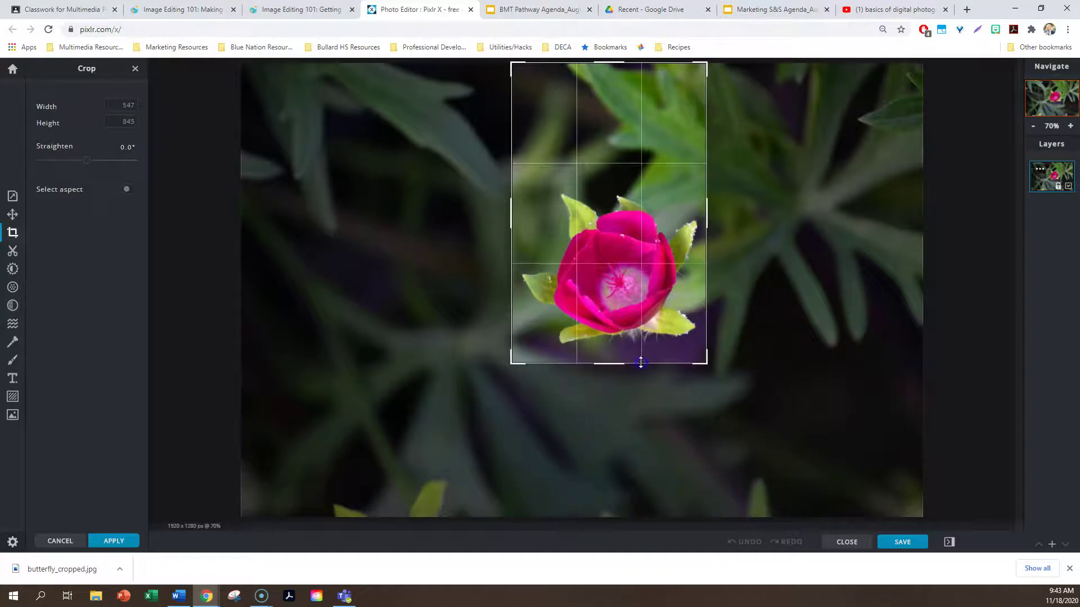
left_click_drag(598, 62, 615, 127)
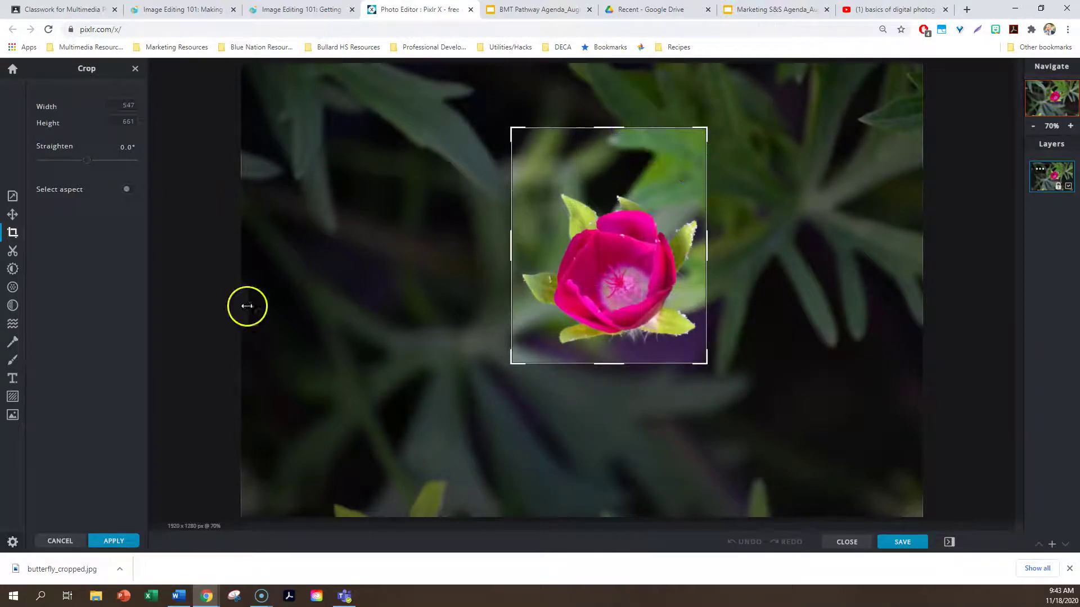
left_click(117, 541)
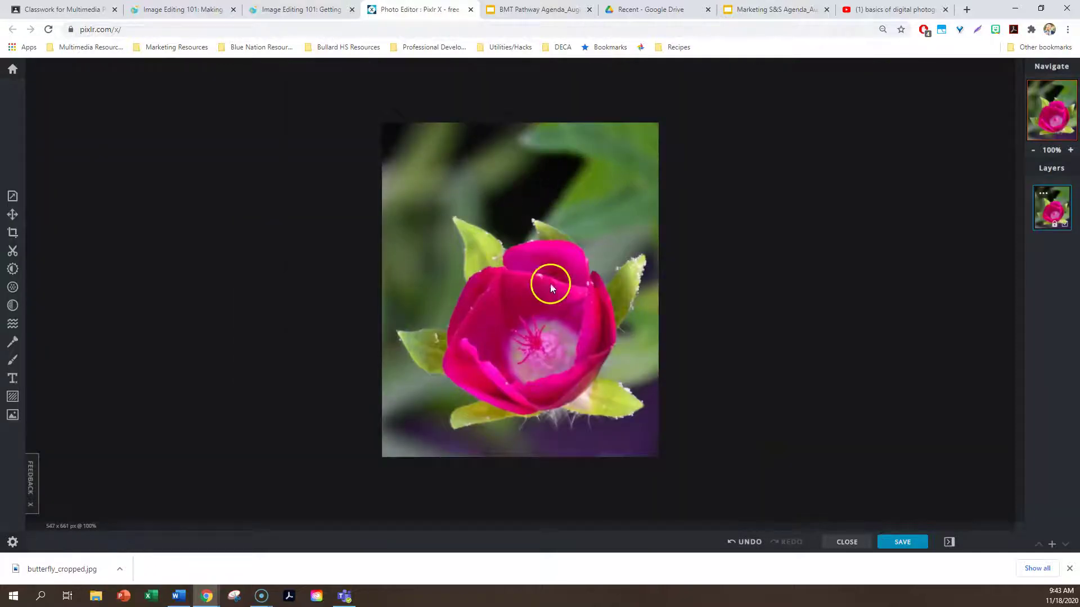
Download the cropped flower image as a high-quality JPG named flower_cropped and dismiss the save dialog.
left_click(901, 538)
left_click(601, 236)
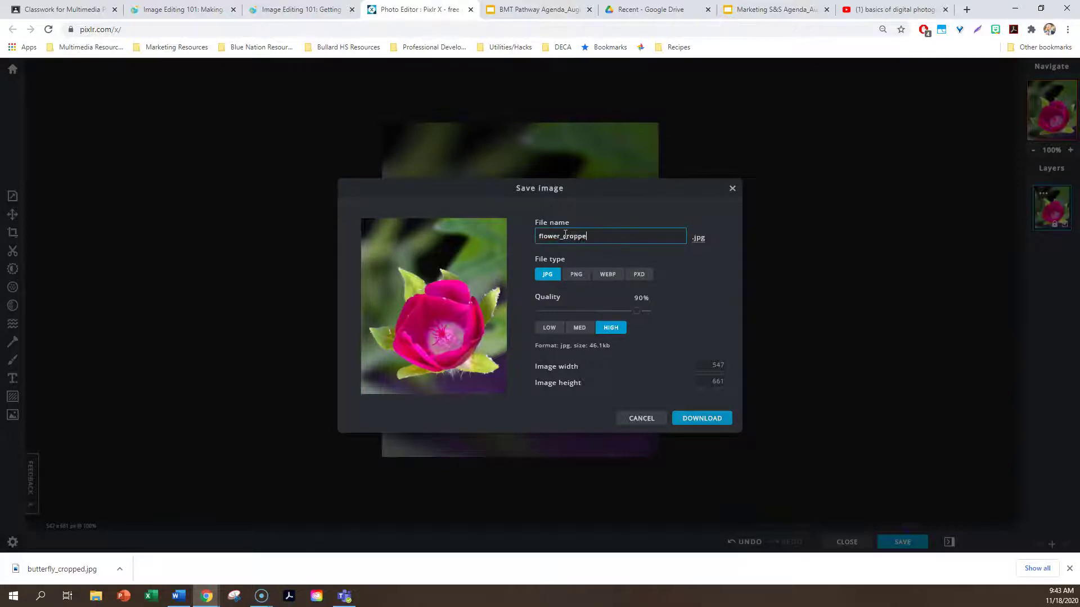
left_click(699, 416)
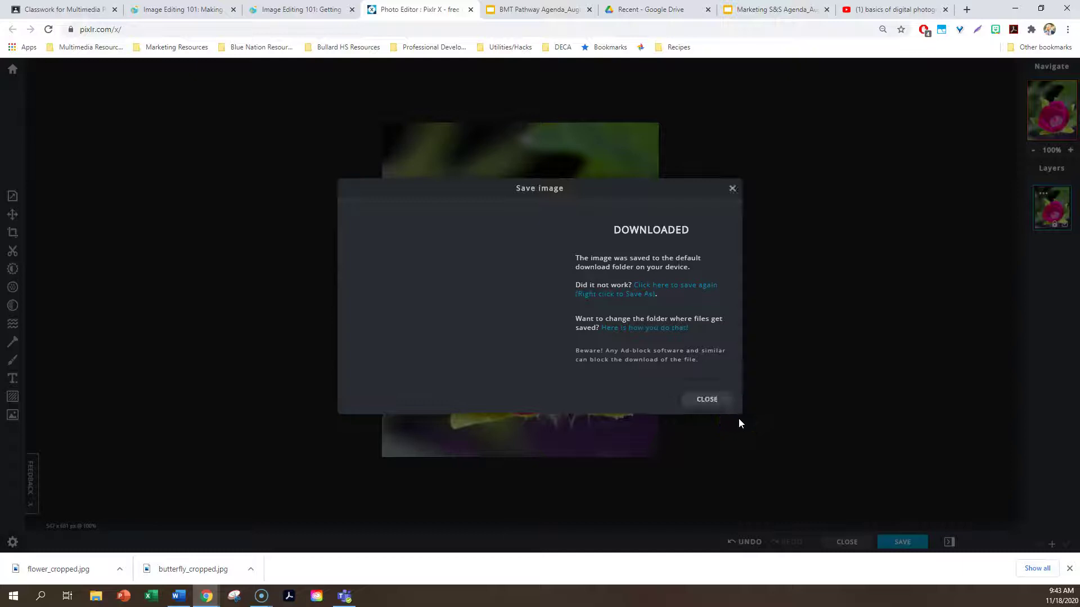
left_click(707, 401)
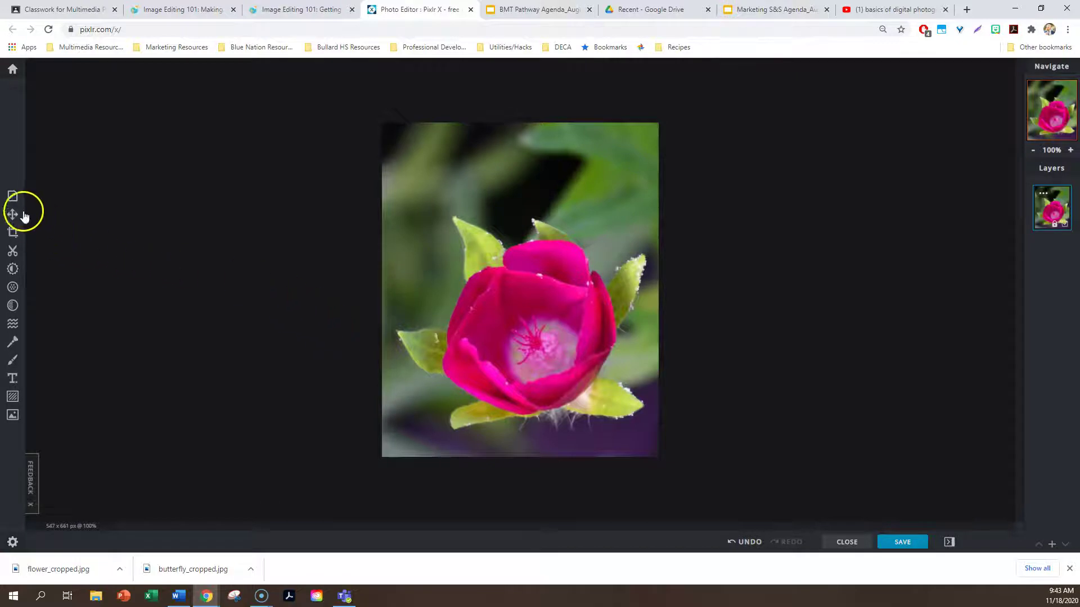
Switch to the GCFGlobal Image Editing 101 tutorial and continue past the Image Editing Software lesson to Making Basic Adjustments.
left_click(301, 10)
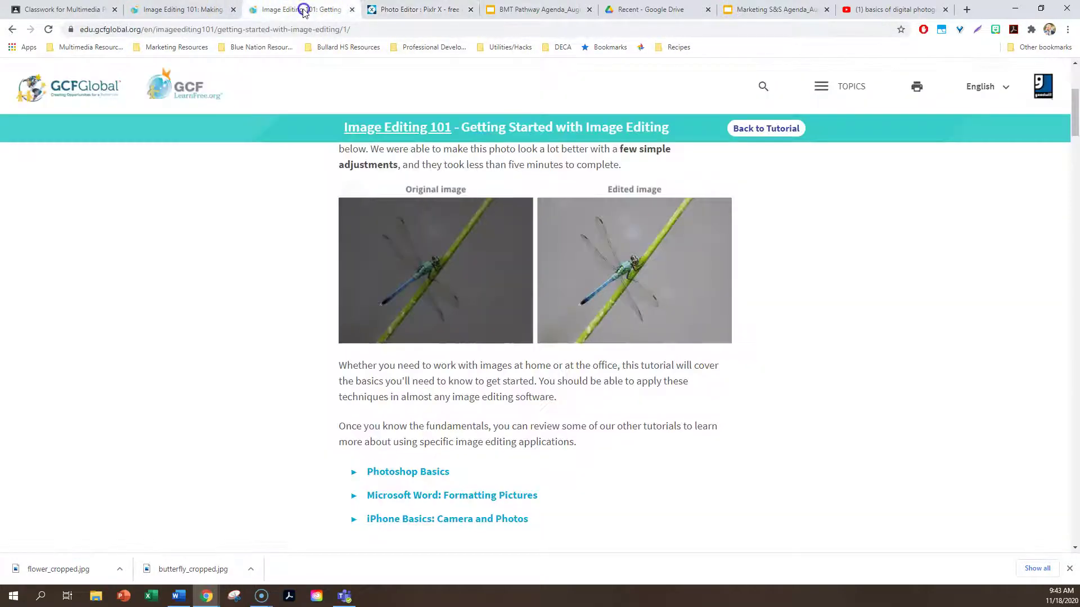
scroll(300, 351, "down", 20)
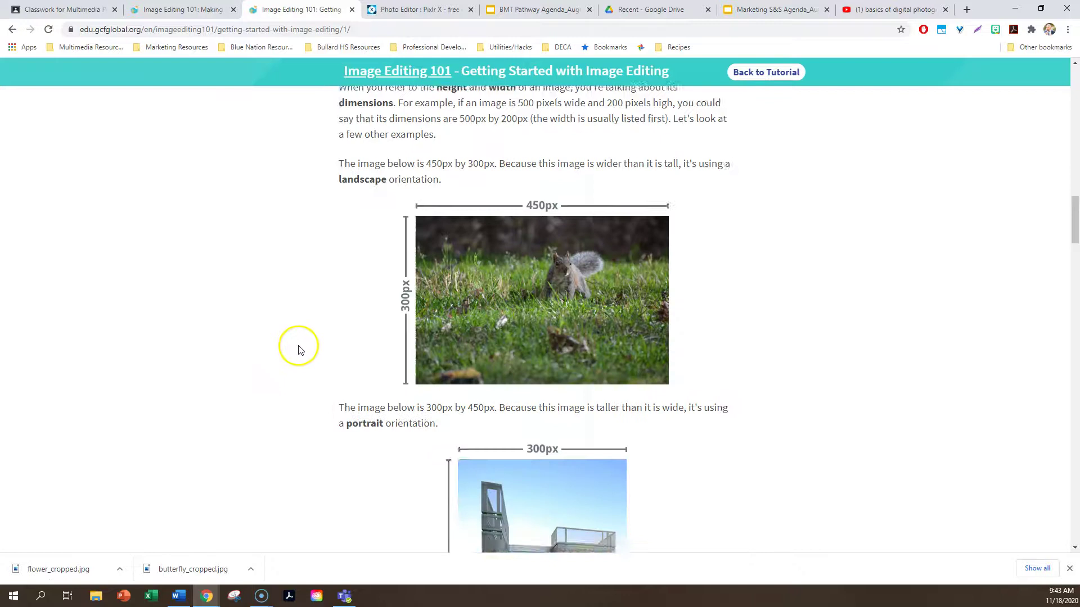
scroll(298, 351, "down", 20)
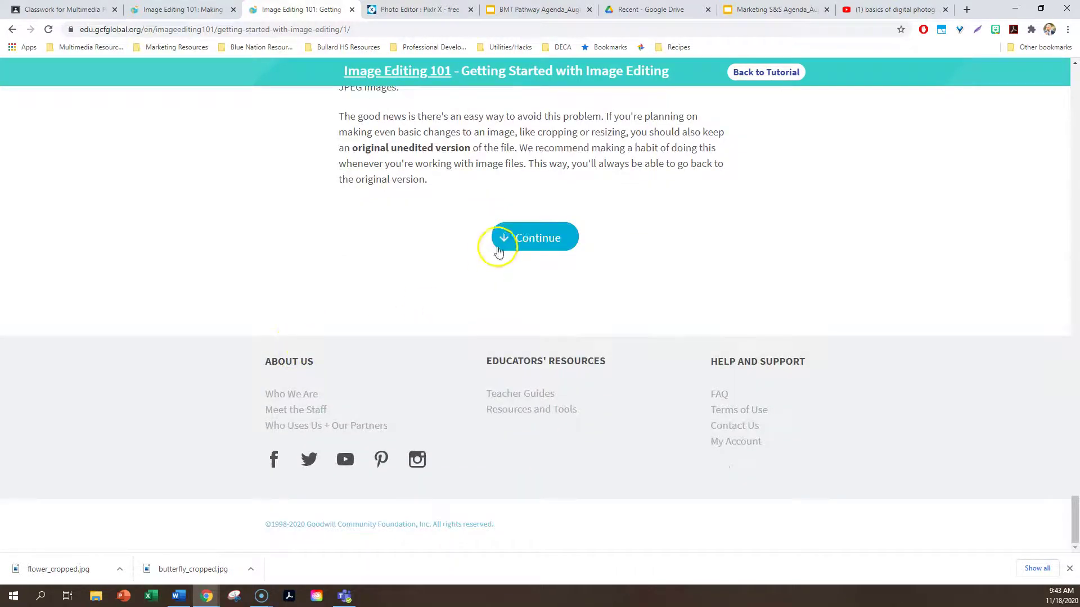
left_click(498, 252)
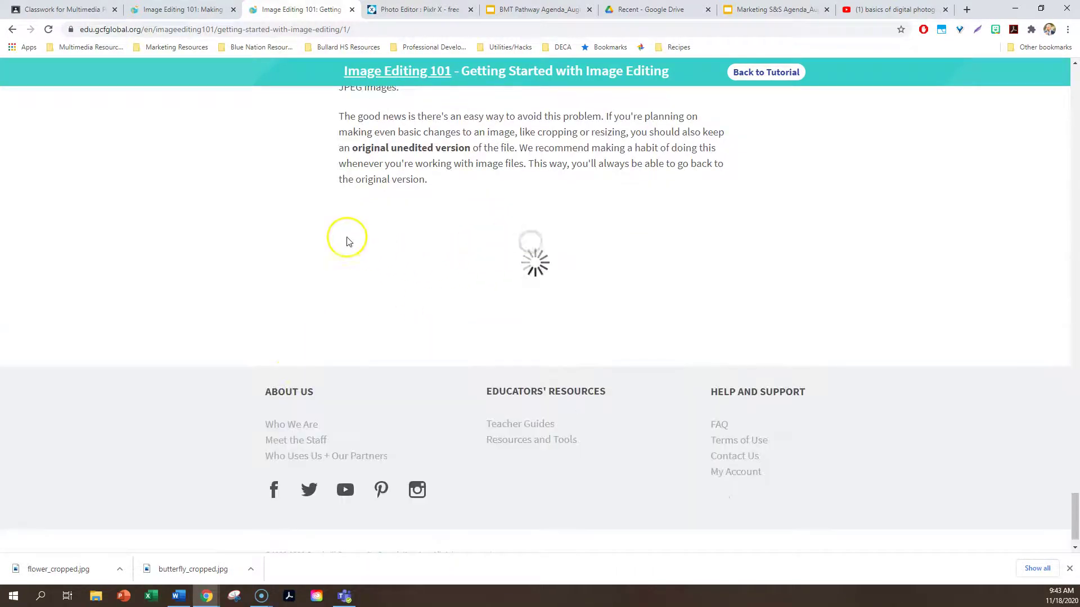
scroll(275, 228, "down", 20)
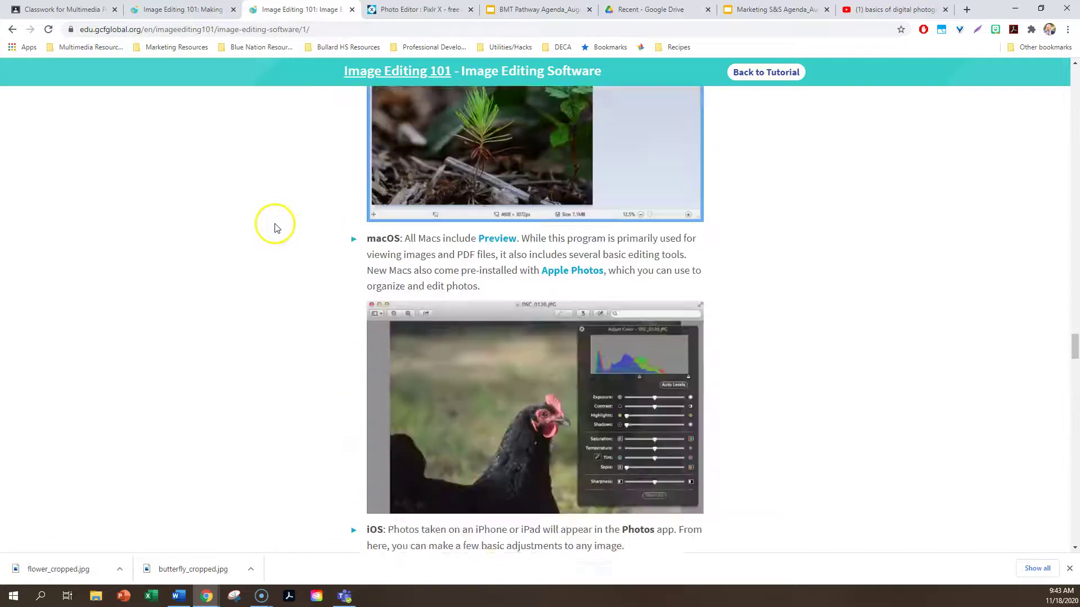
scroll(275, 226, "down", 20)
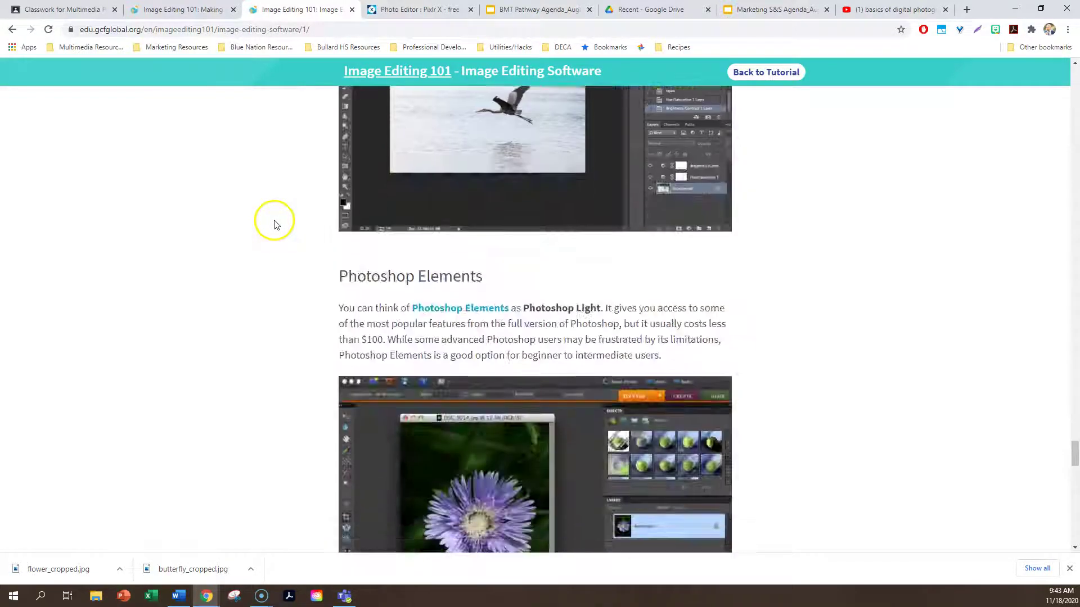
scroll(275, 223, "down", 10)
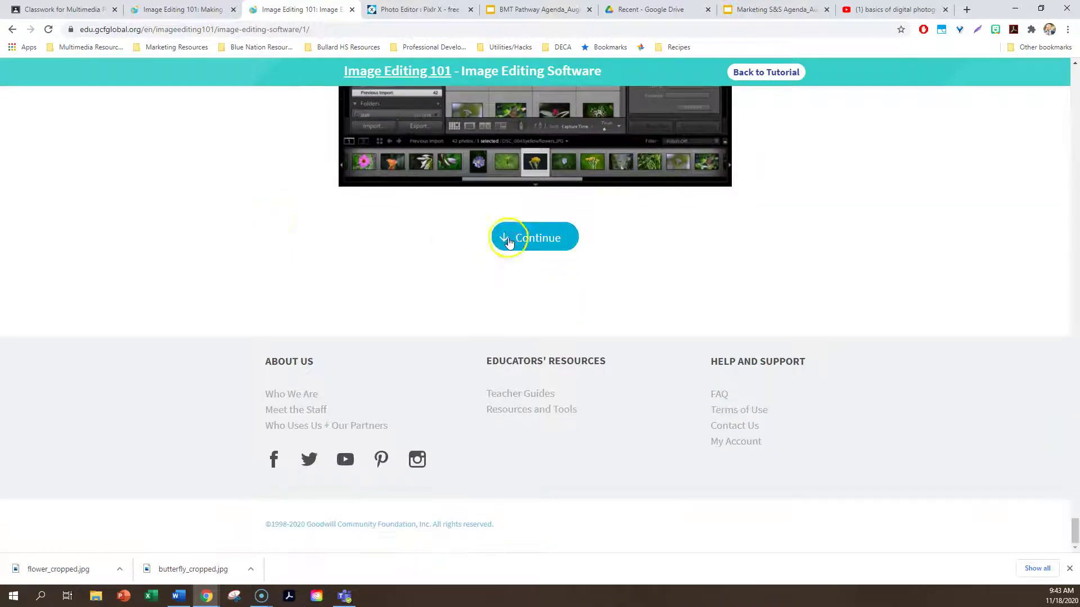
left_click(512, 238)
Find the Resizing images section in the Making Basic Adjustments lesson and review its explanation and butterfly examples.
scroll(251, 223, "down", 5)
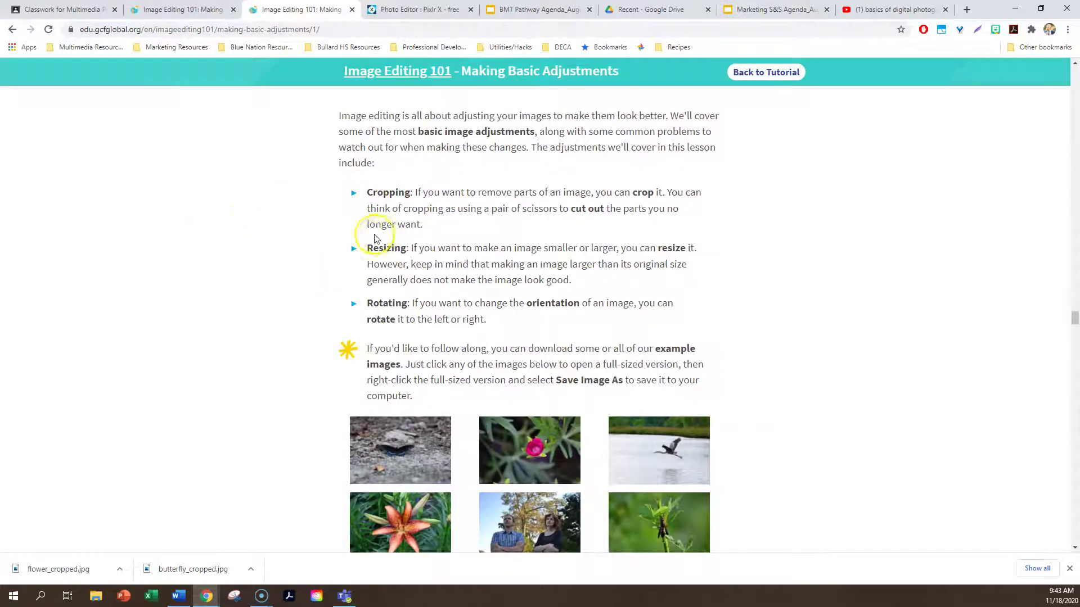
scroll(275, 286, "down", 7)
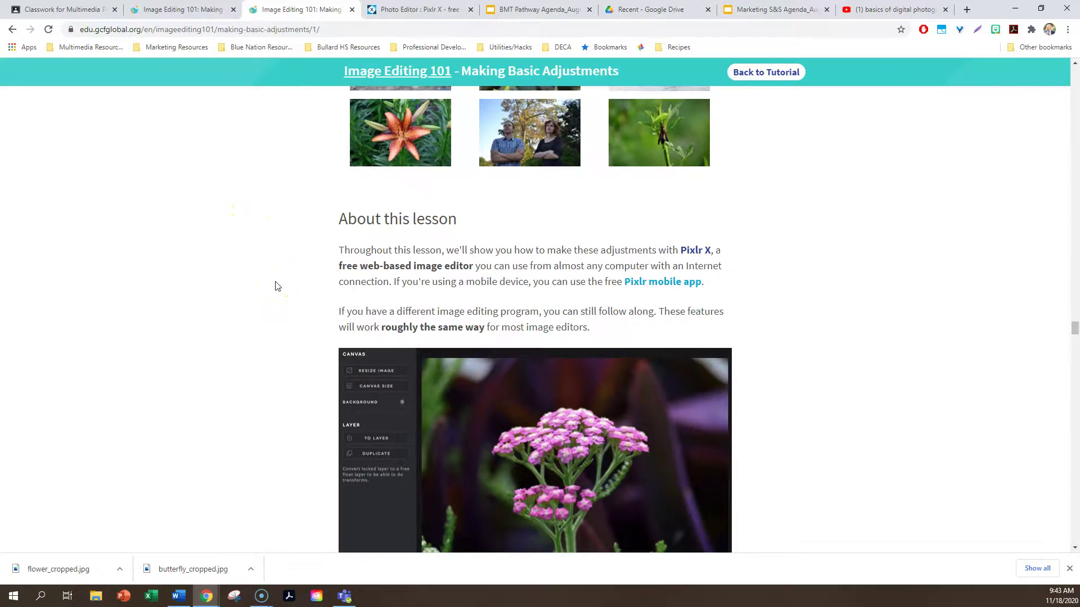
scroll(275, 286, "down", 20)
scroll(276, 284, "down", 20)
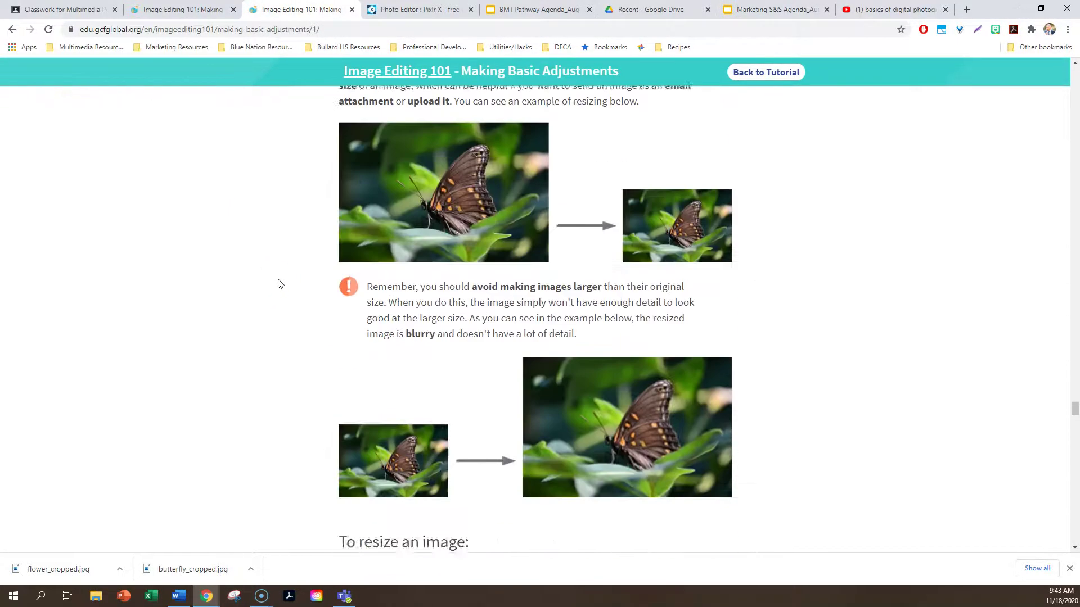
scroll(277, 283, "up", 3)
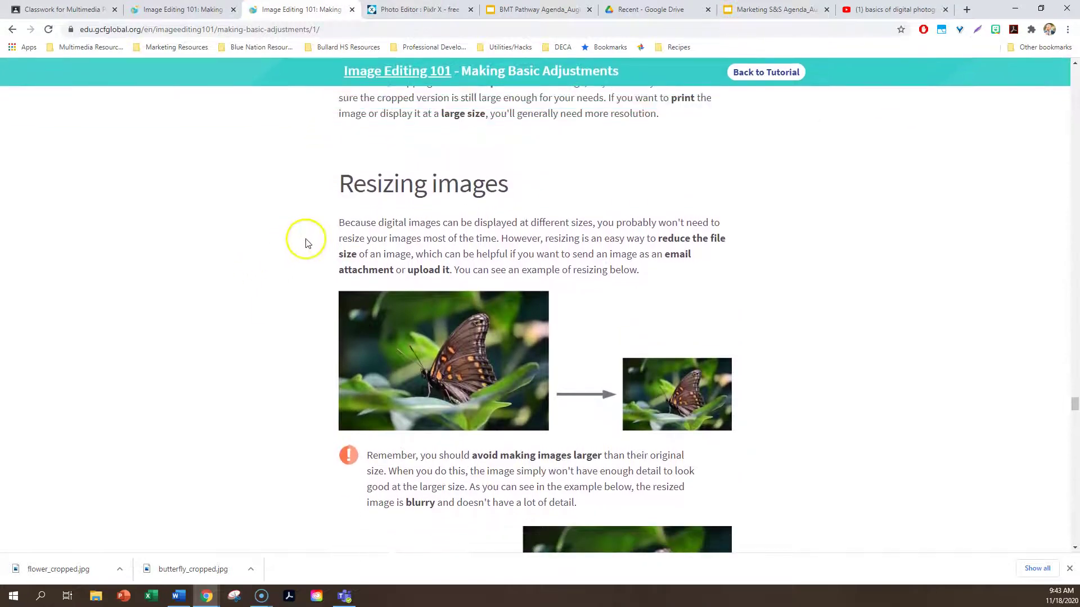
scroll(288, 260, "down", 3)
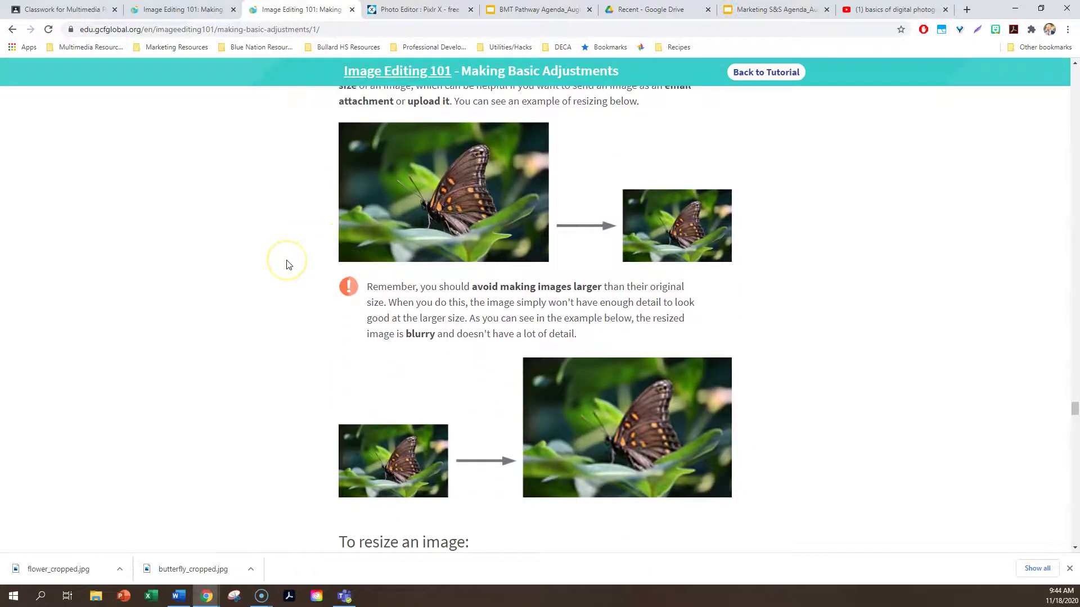
scroll(288, 264, "up", 3)
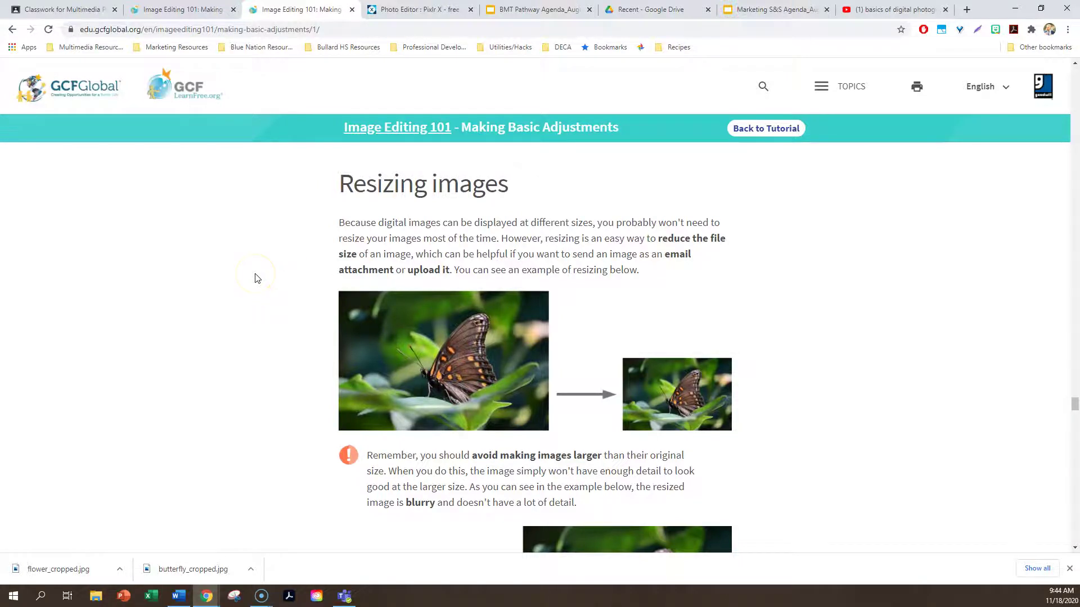
Review the lesson's steps for resizing an image and its section on preserving aspect ratio when resizing.
scroll(254, 278, "down", 8)
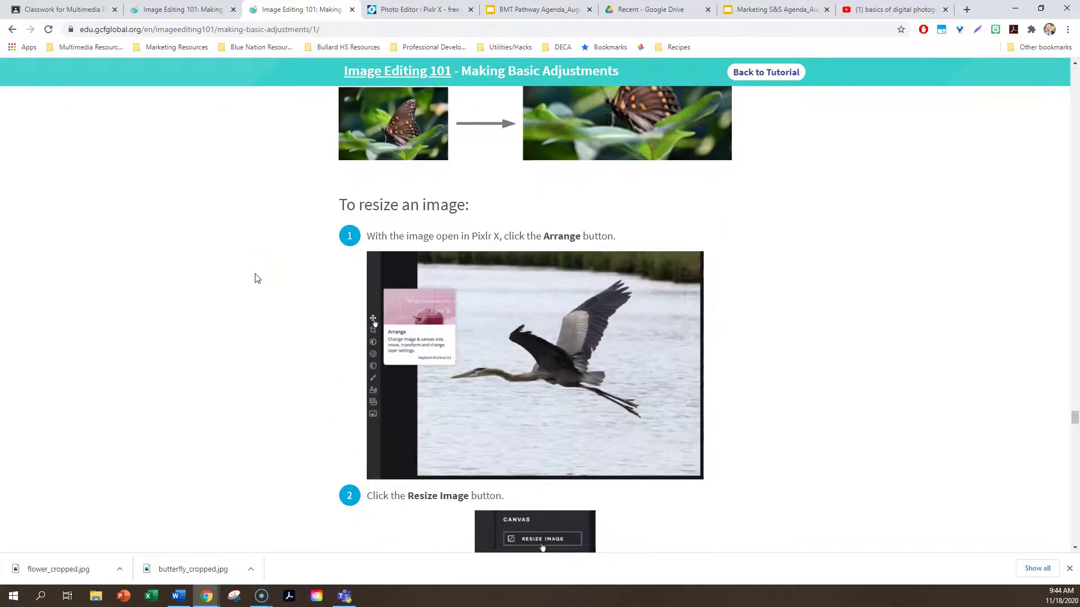
scroll(321, 328, "down", 6)
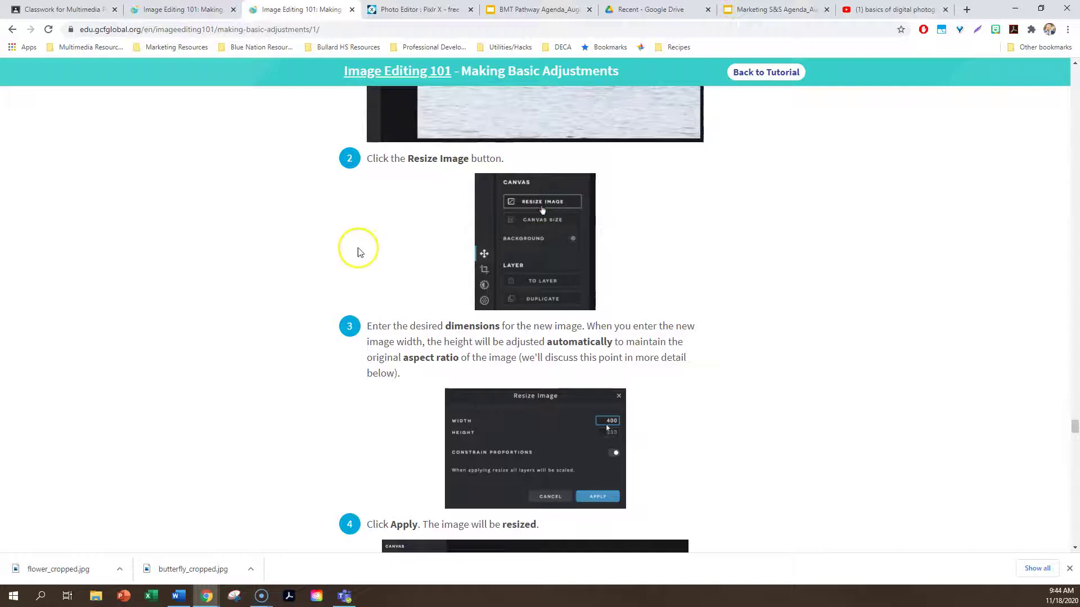
scroll(328, 261, "down", 3)
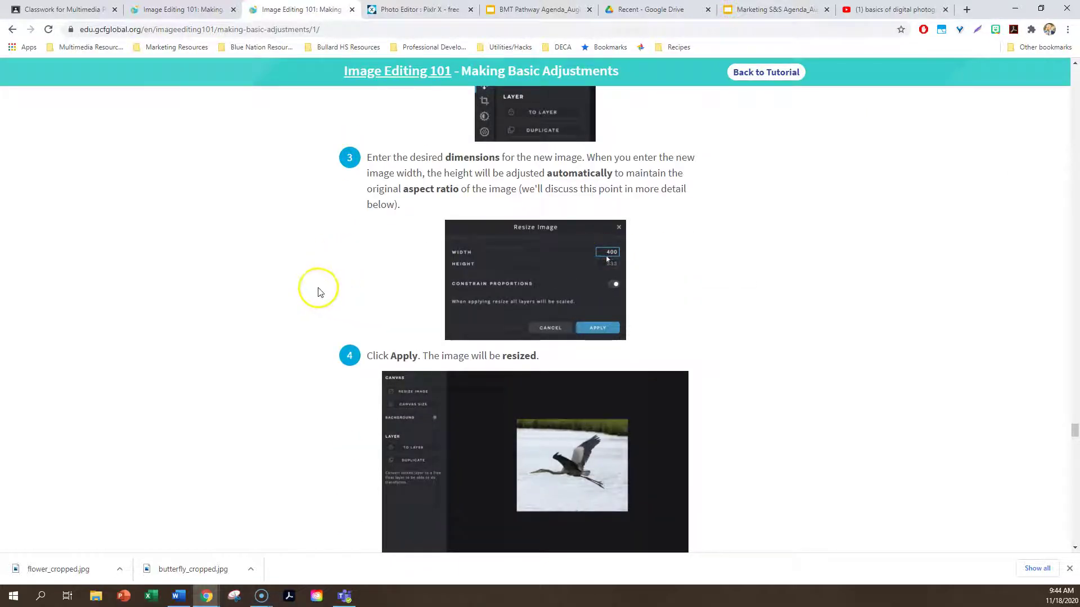
scroll(300, 289, "down", 2)
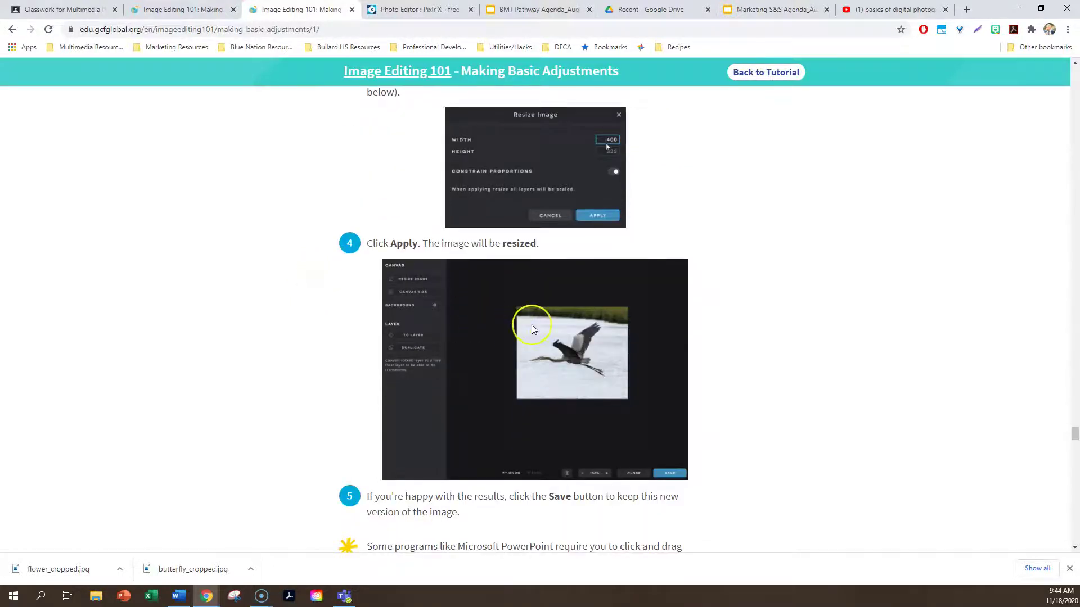
scroll(531, 325, "down", 2)
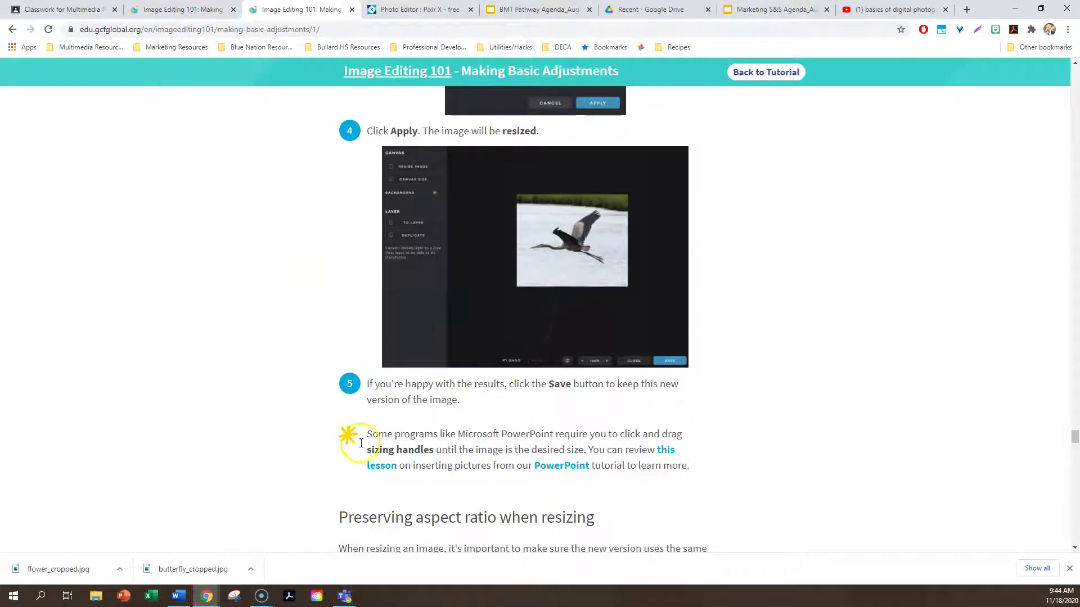
scroll(310, 345, "down", 3)
scroll(310, 345, "down", 15)
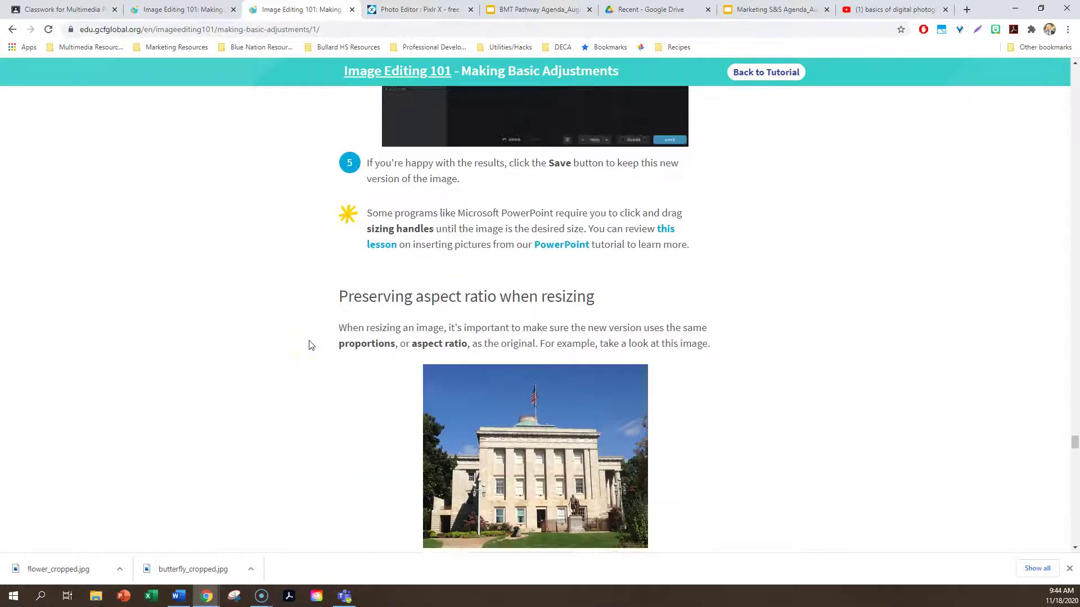
Switch to Pixlr X and open heron_fullsize as a new image, pre-resized to Full HD at 1920 x 1284 px.
left_click(413, 11)
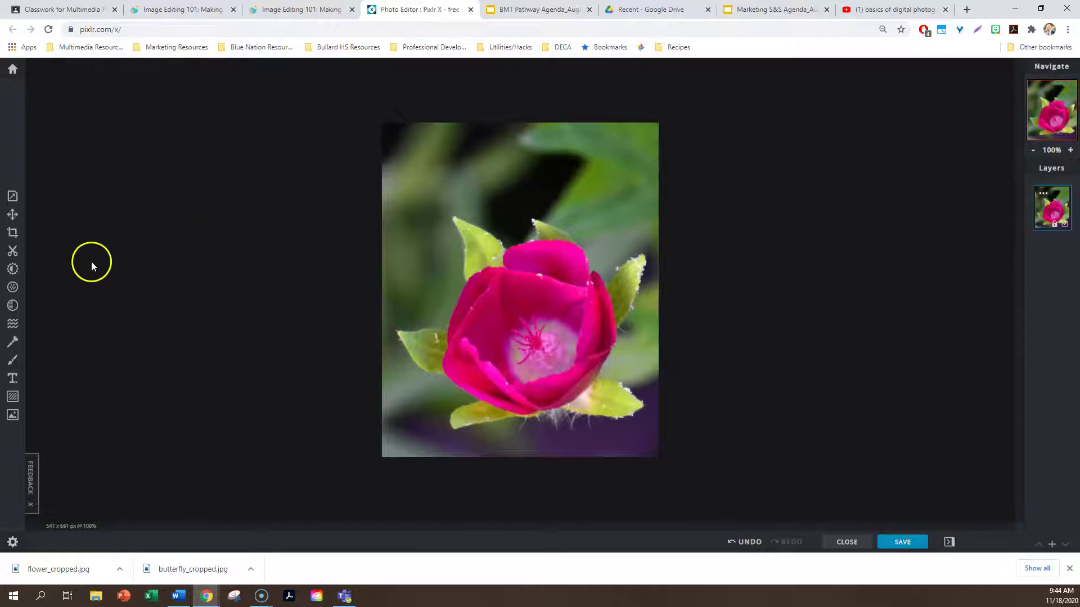
left_click(12, 68)
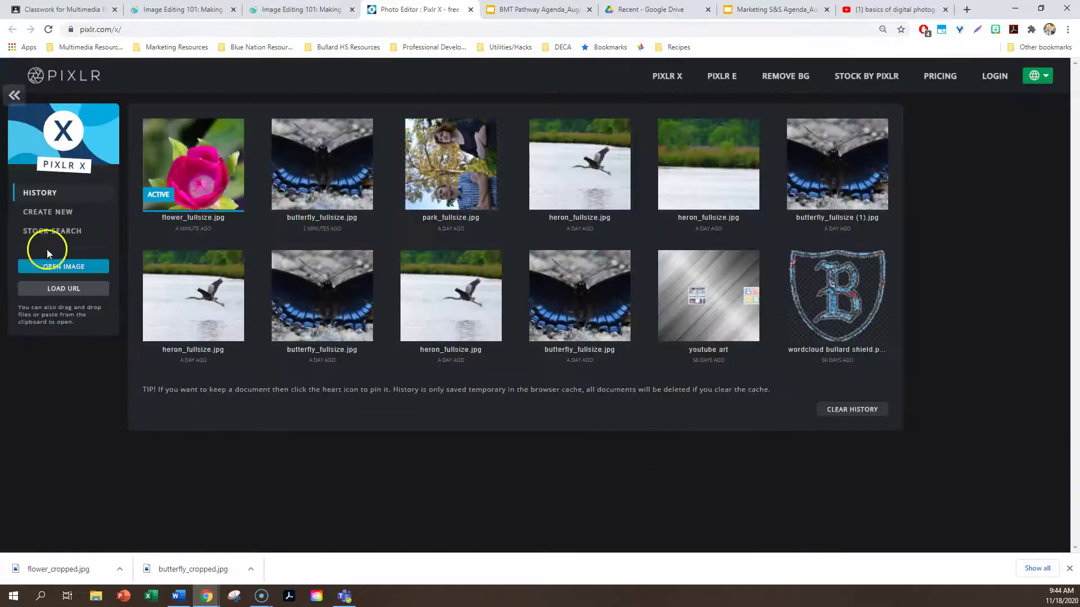
left_click(54, 266)
double_click(318, 87)
left_click(489, 316)
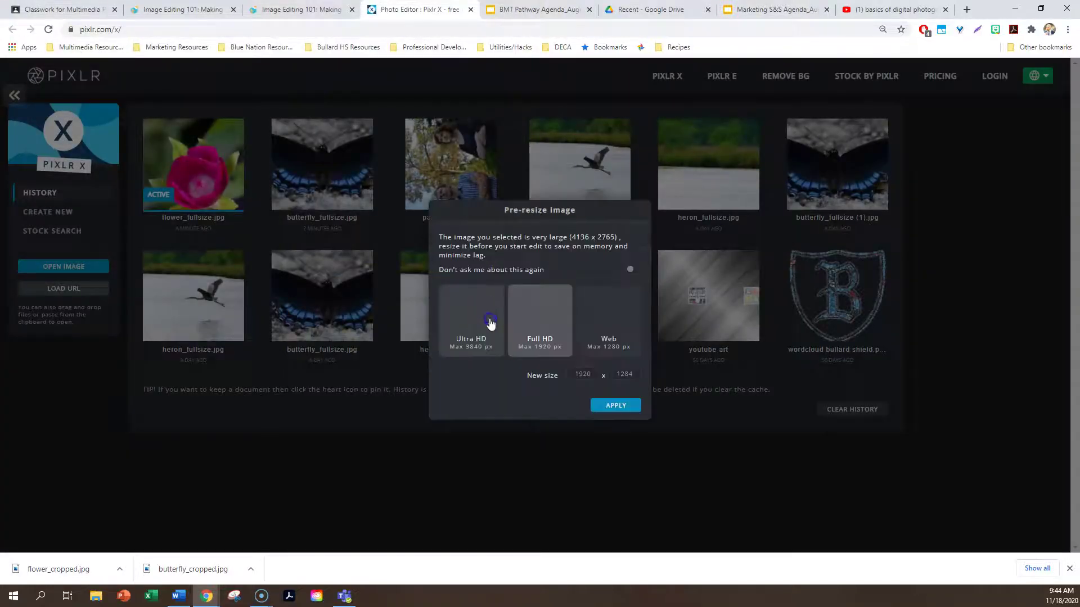
left_click(540, 325)
left_click(601, 412)
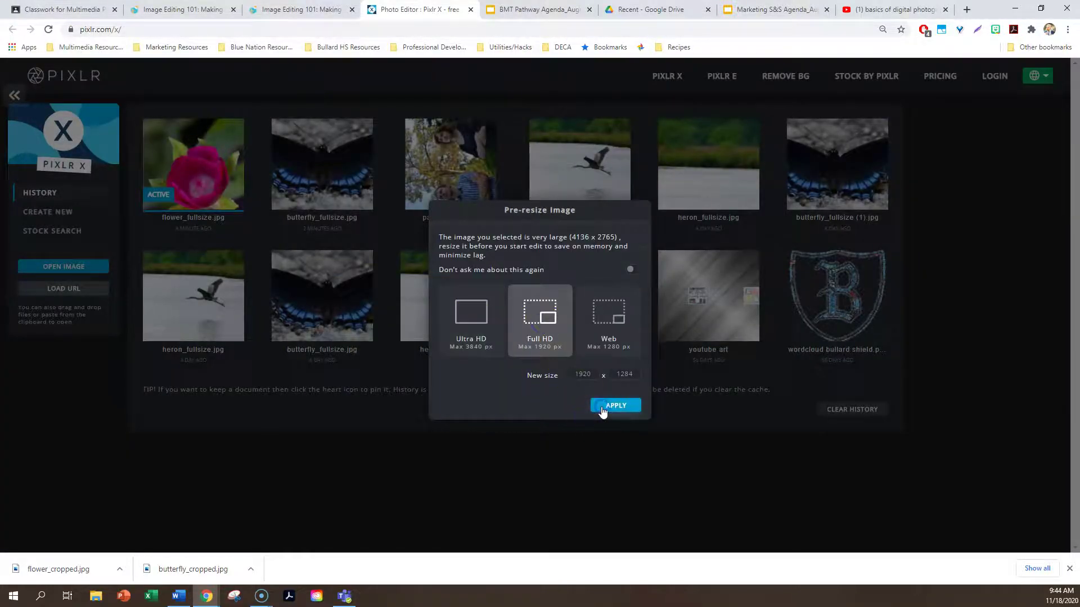
left_click(612, 407)
Unlock the heron layer for arranging and set its width to 1000 px with the aspect ratio locked.
left_click(12, 214)
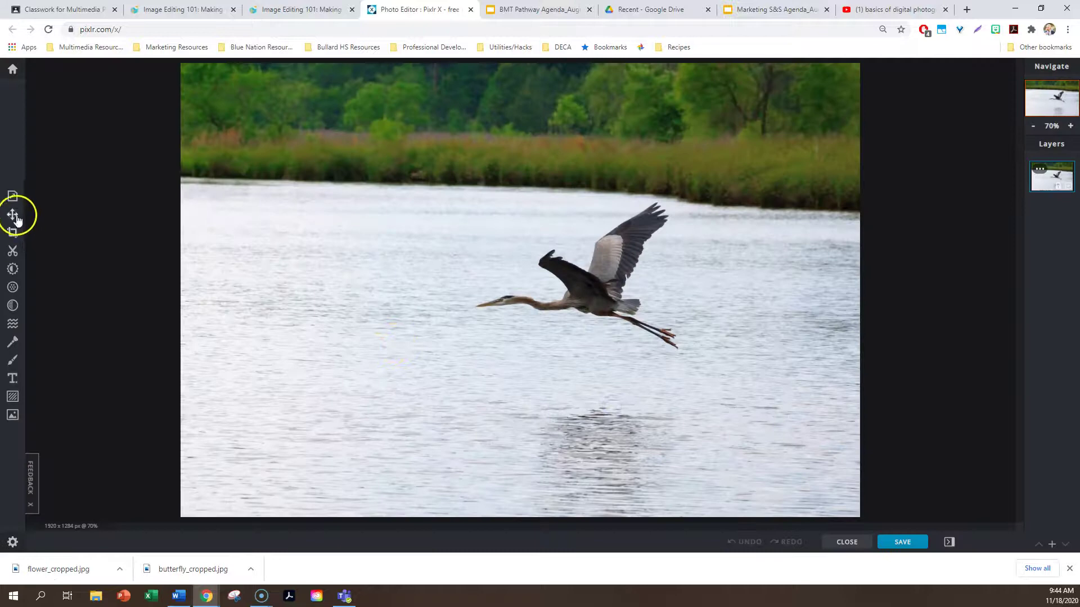
left_click(81, 114)
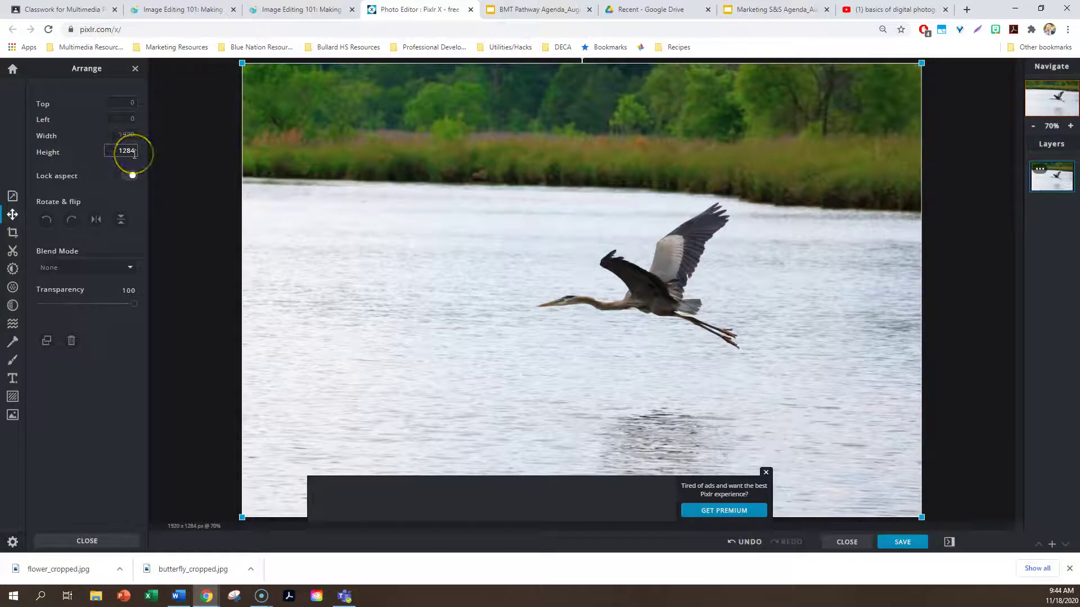
left_click(128, 134)
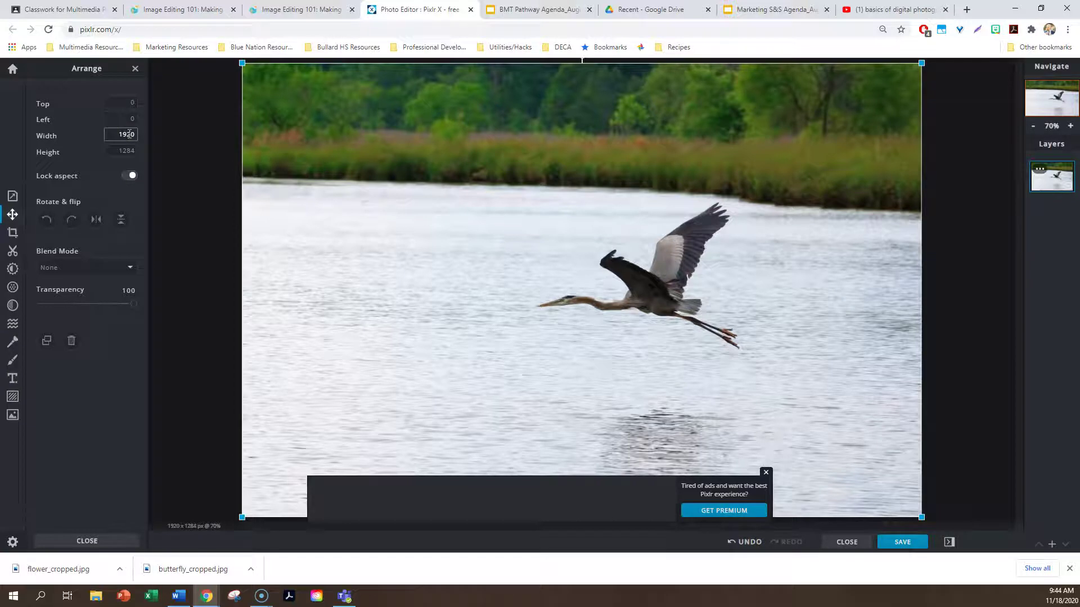
left_click(125, 134)
type("1000")
left_click(131, 151)
left_click(129, 175)
left_click(122, 151)
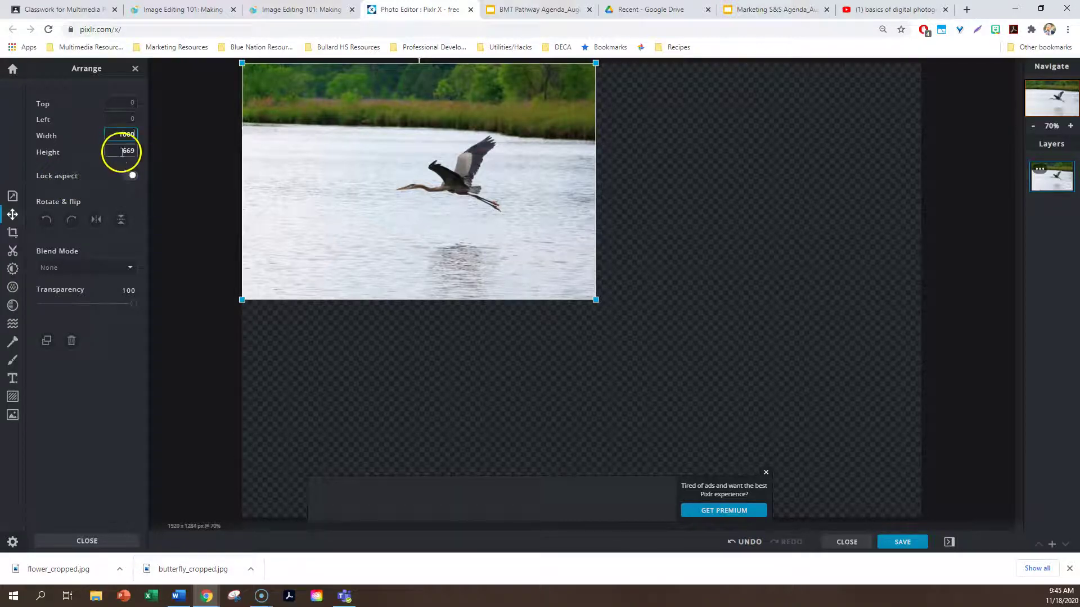
double_click(128, 151)
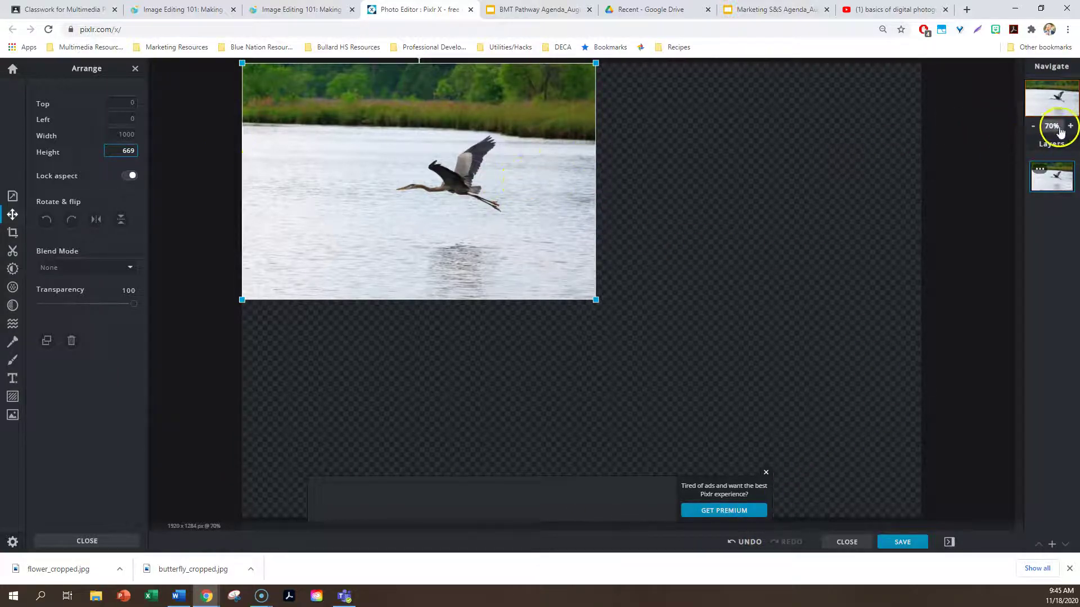
Download the resized heron image as a PNG named heron_resized and dismiss the save dialog.
left_click(902, 543)
left_click(590, 264)
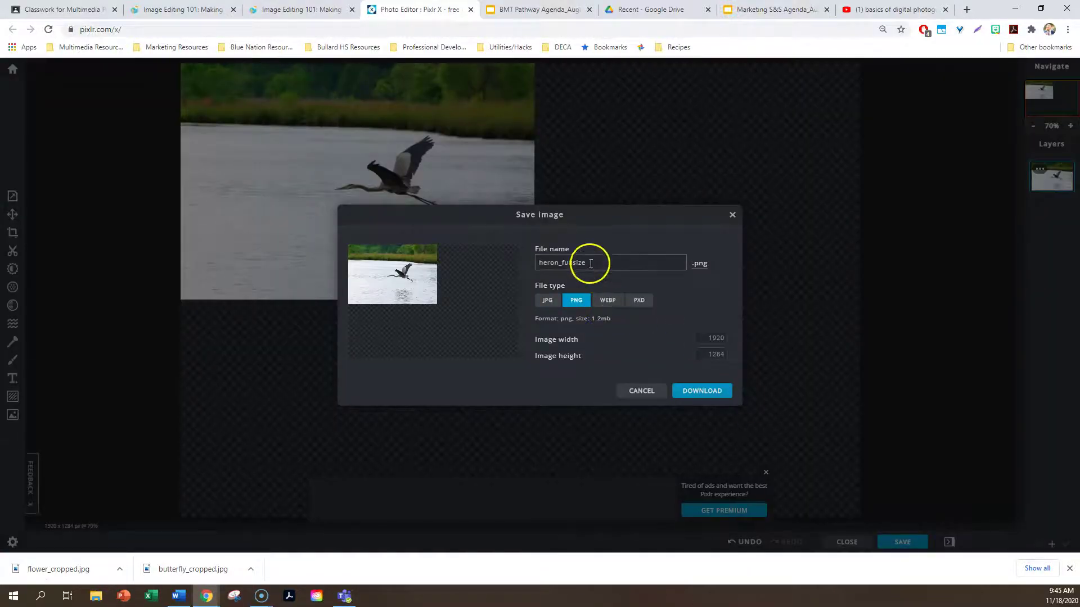
left_click_drag(585, 262, 564, 263)
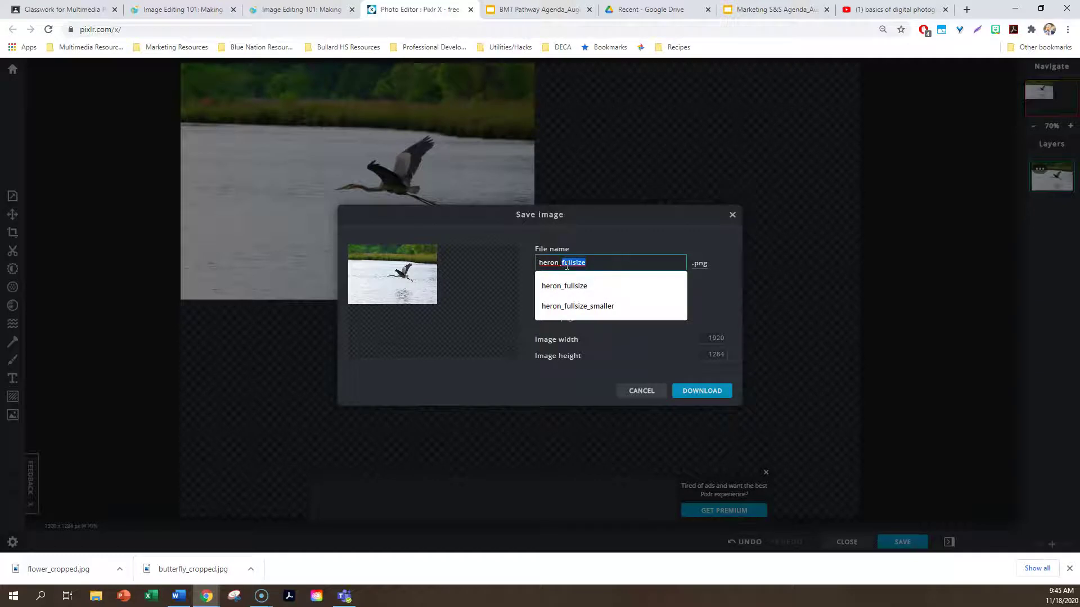
type("re")
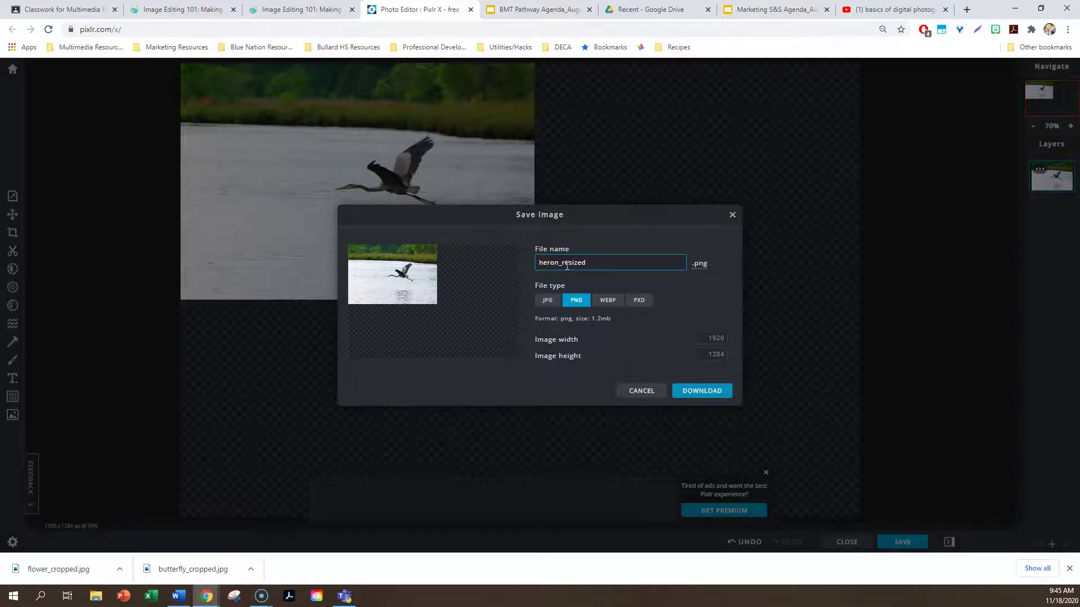
left_click(707, 392)
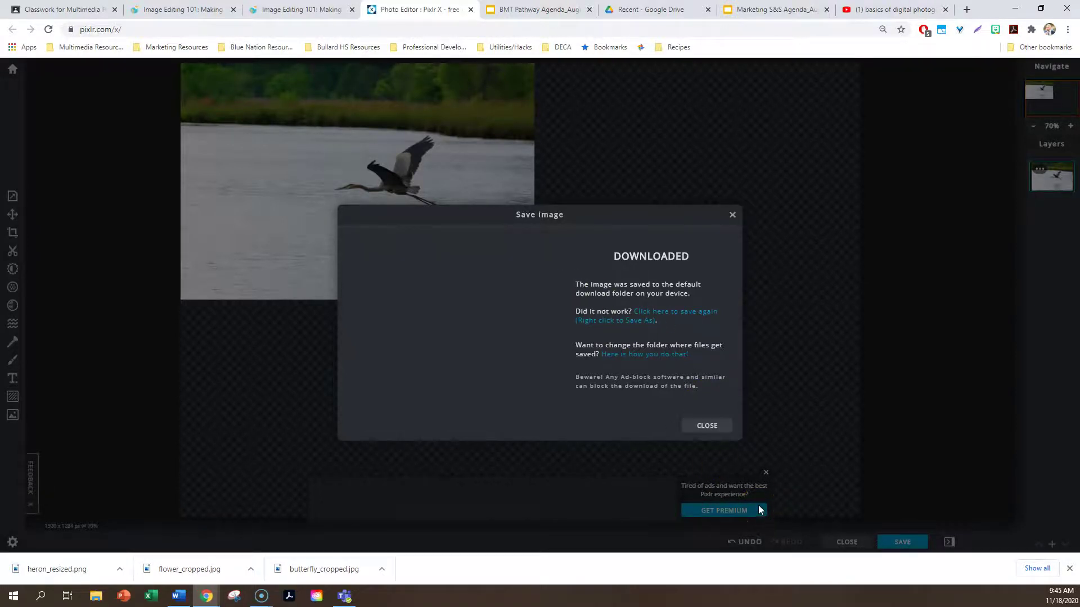
left_click(703, 428)
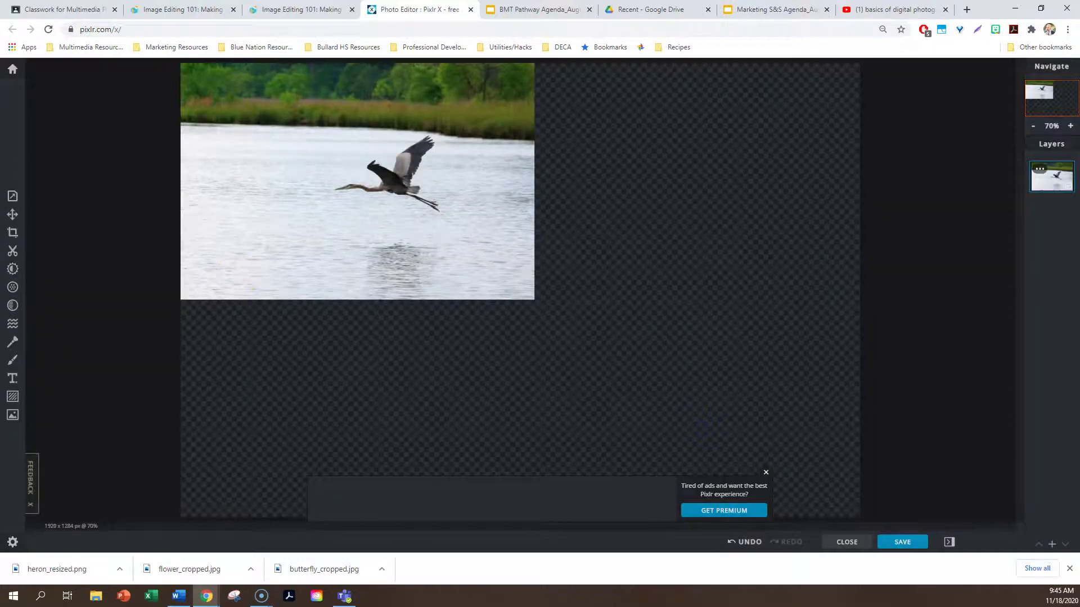
Open lily_fullsize from the Pixlr Editing #1 folder as a new image, pre-resized to 1920 x 1280 px.
left_click(13, 69)
left_click(63, 269)
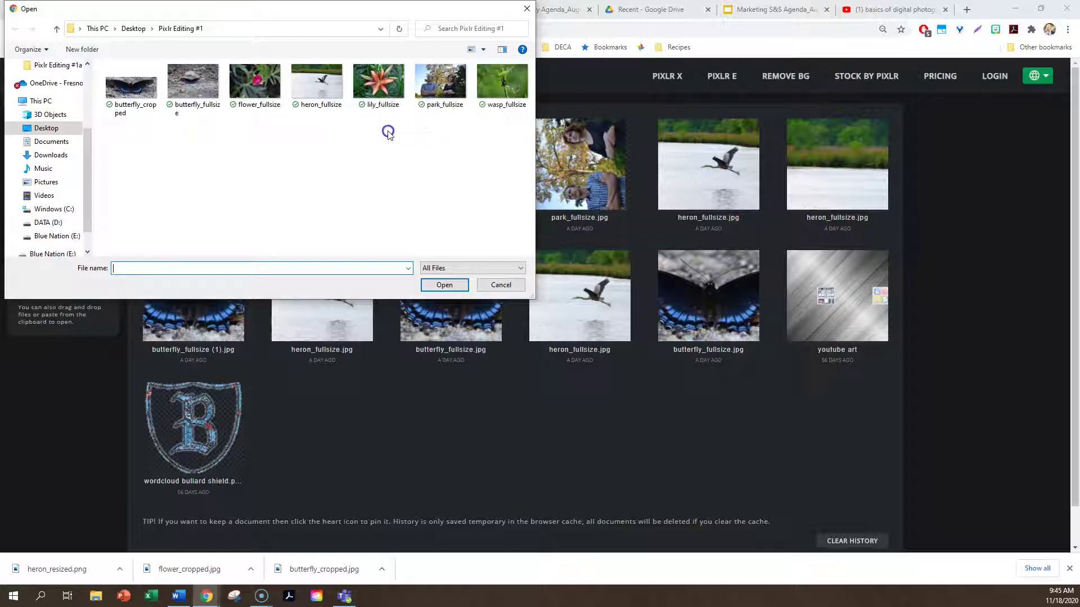
left_click(379, 85)
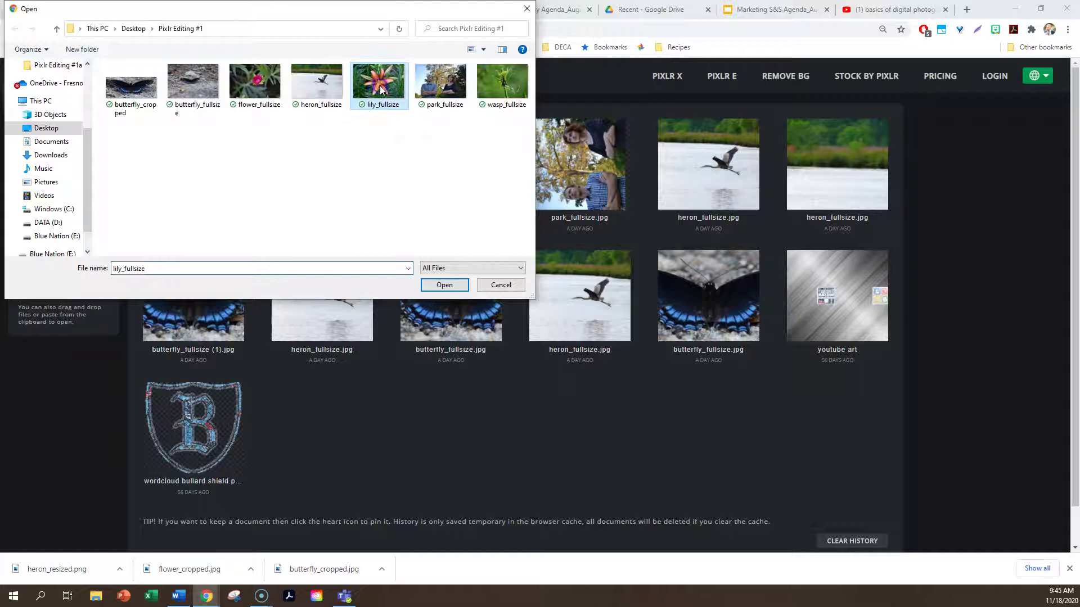
double_click(380, 85)
left_click(465, 306)
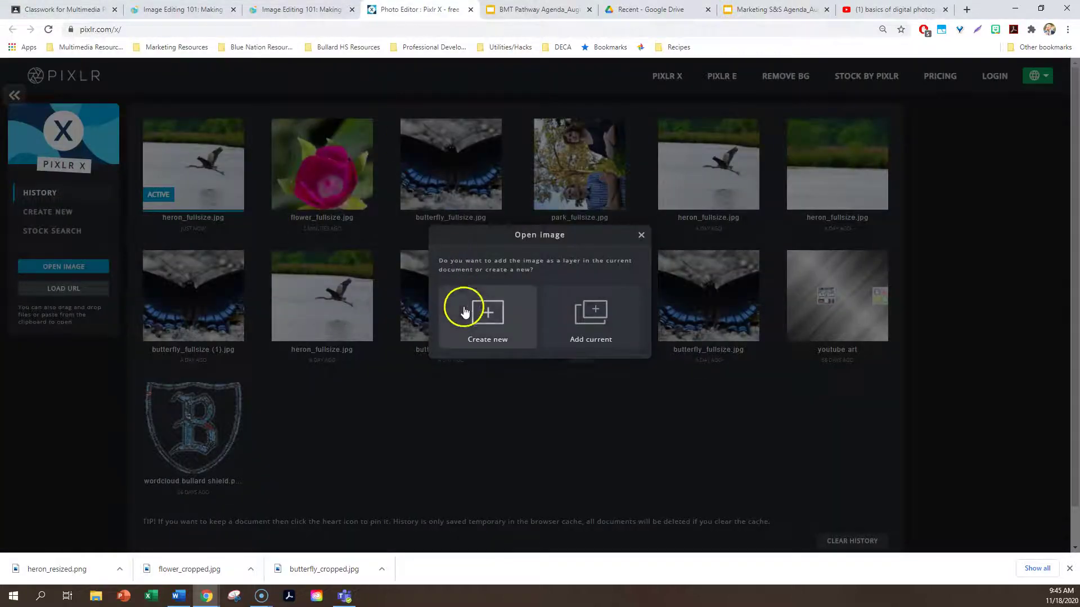
left_click(605, 406)
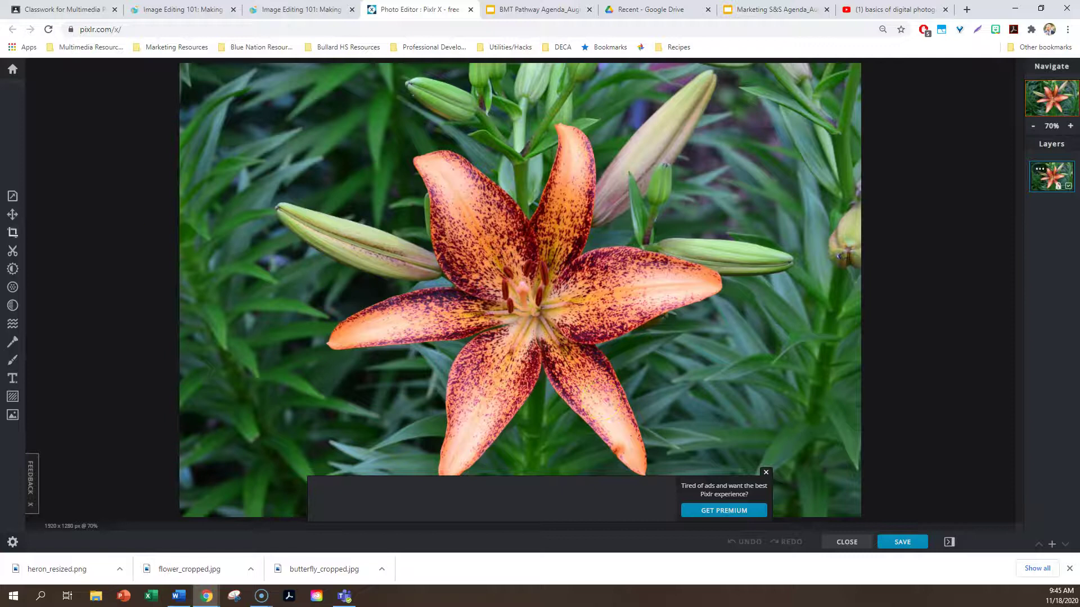
Unlock the lily layer and enlarge it to a width of 4000 px with the aspect ratio locked.
left_click(12, 214)
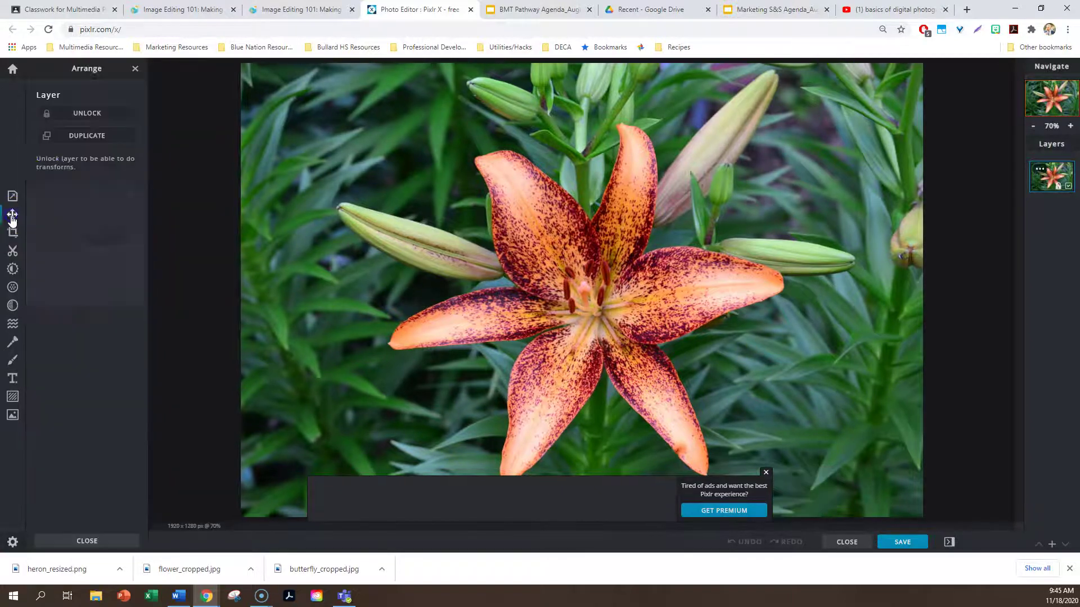
left_click(85, 113)
left_click(131, 134)
key("ctrl+a")
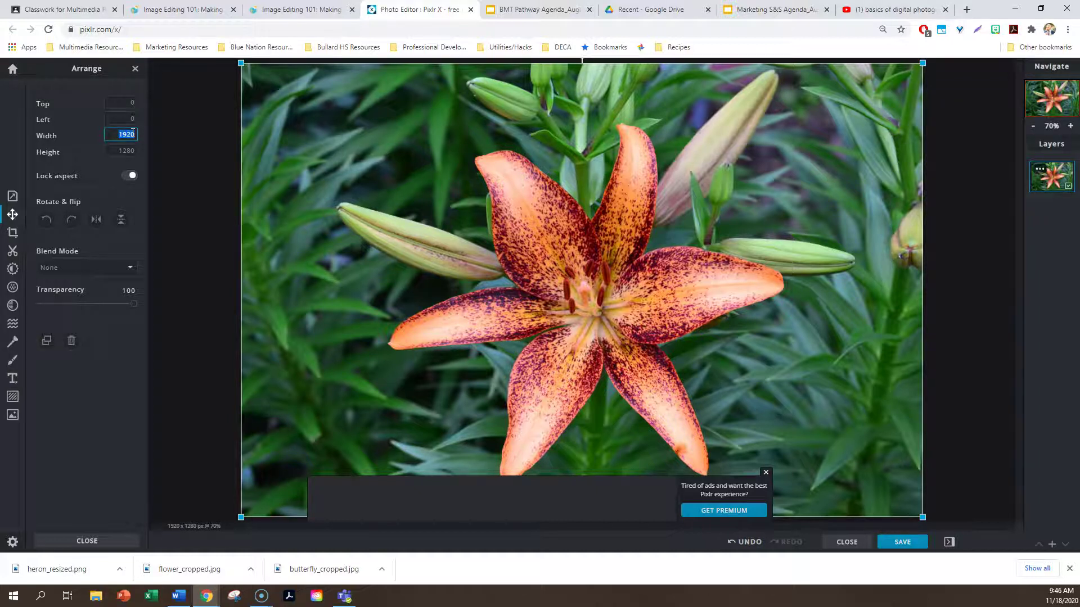
type("4000")
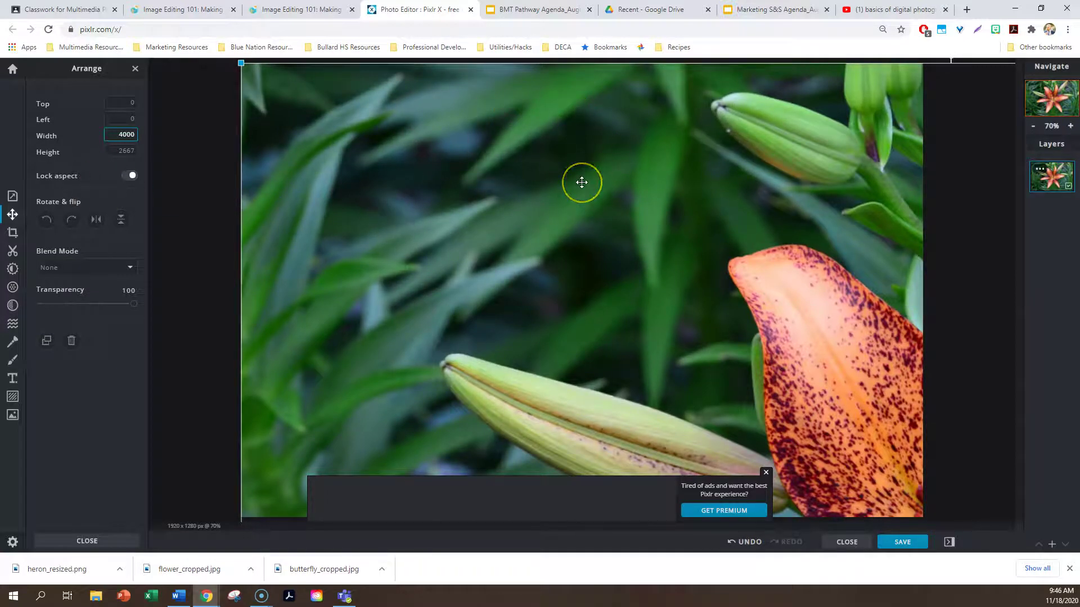
Download the enlarged lily image as a high-quality JPG named lily_resized and dismiss the save dialog.
left_click(903, 543)
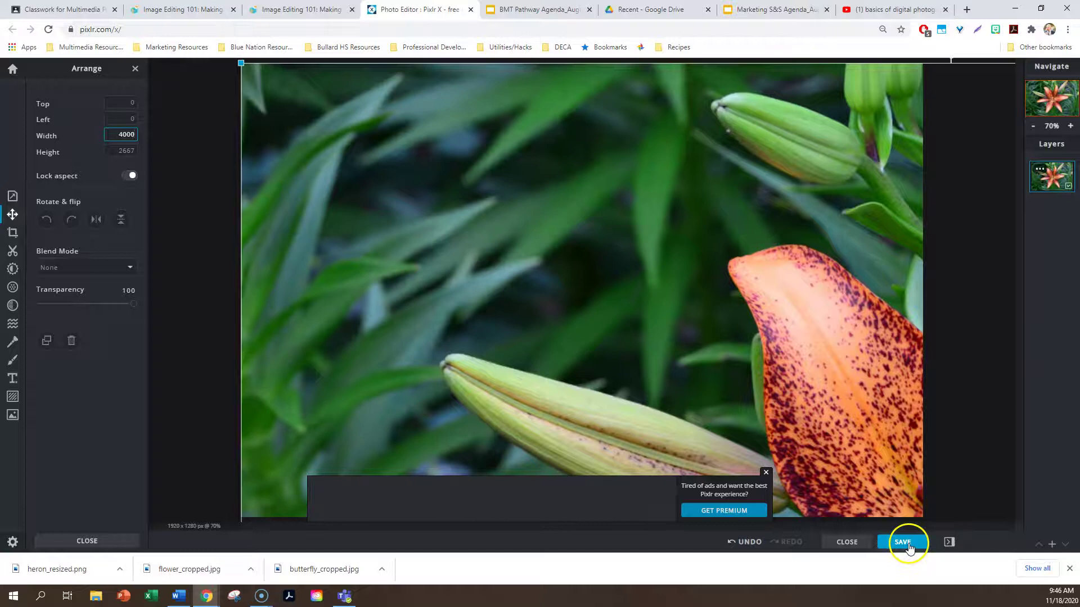
left_click(586, 236)
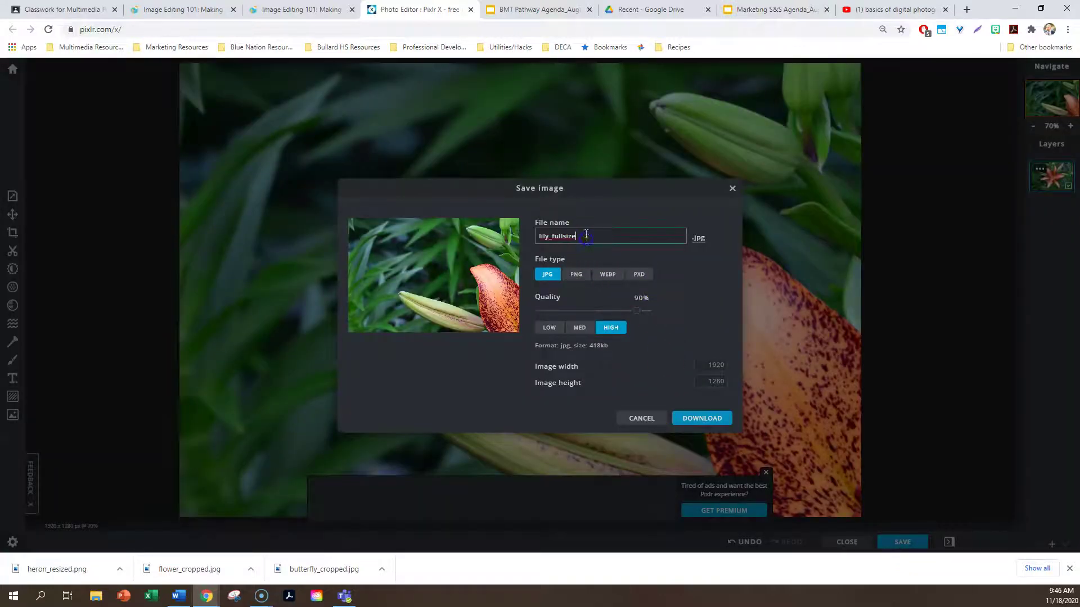
left_click_drag(563, 238, 555, 239)
type("re")
left_click(706, 423)
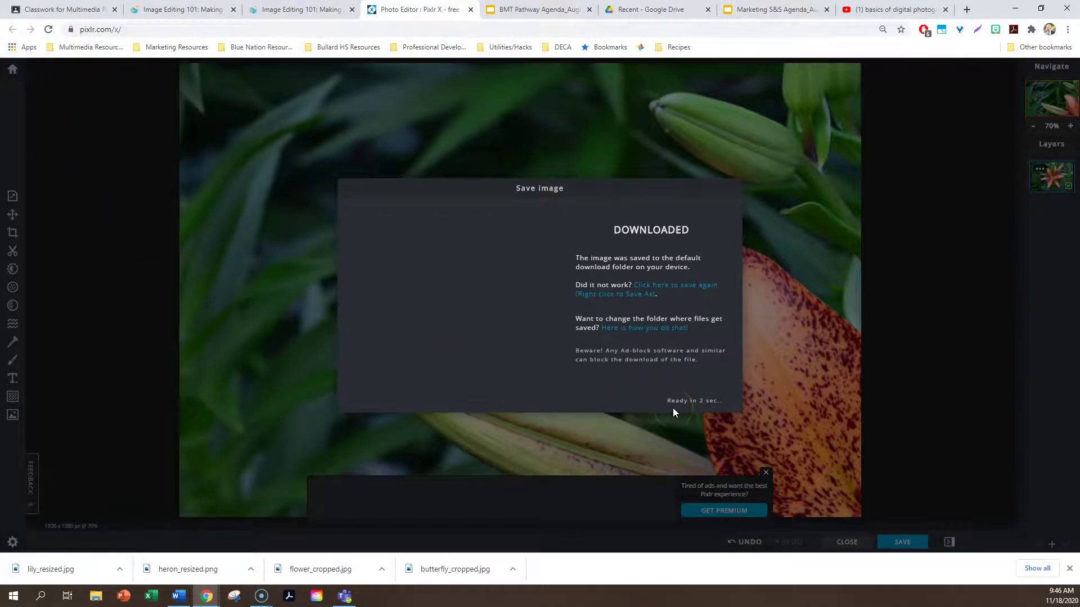
left_click(706, 398)
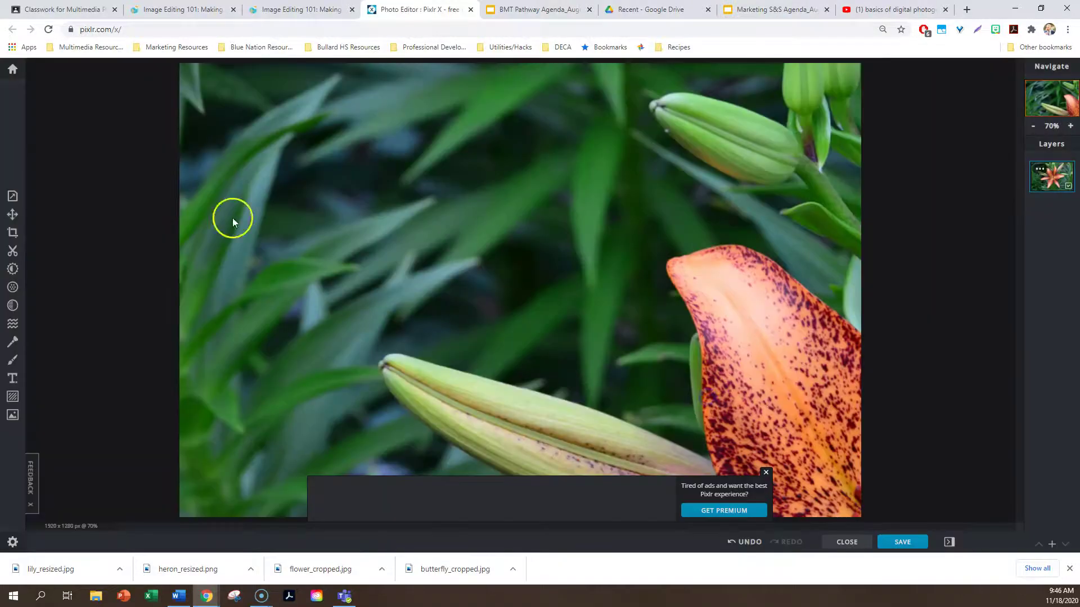
Open park_fullsize as a new image, pre-resized to 1920 x 1280 px.
left_click(21, 83)
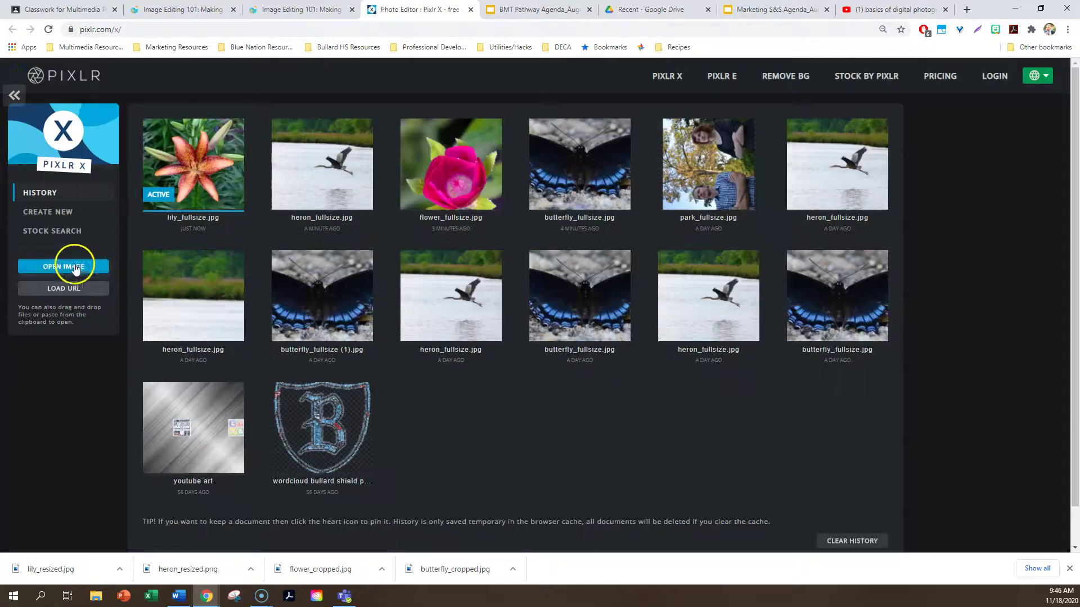
left_click(69, 270)
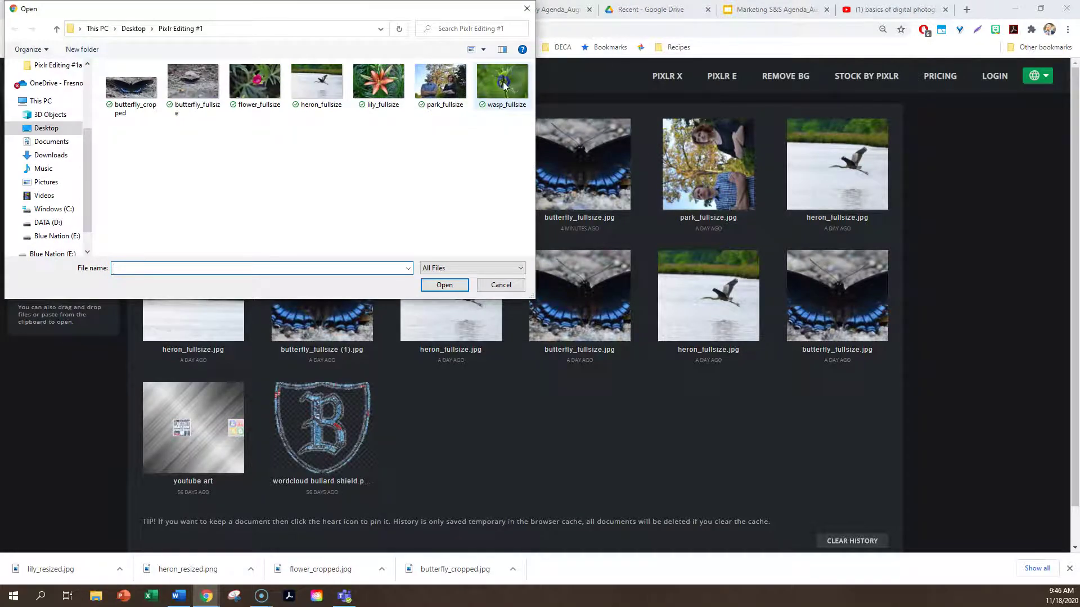
double_click(437, 84)
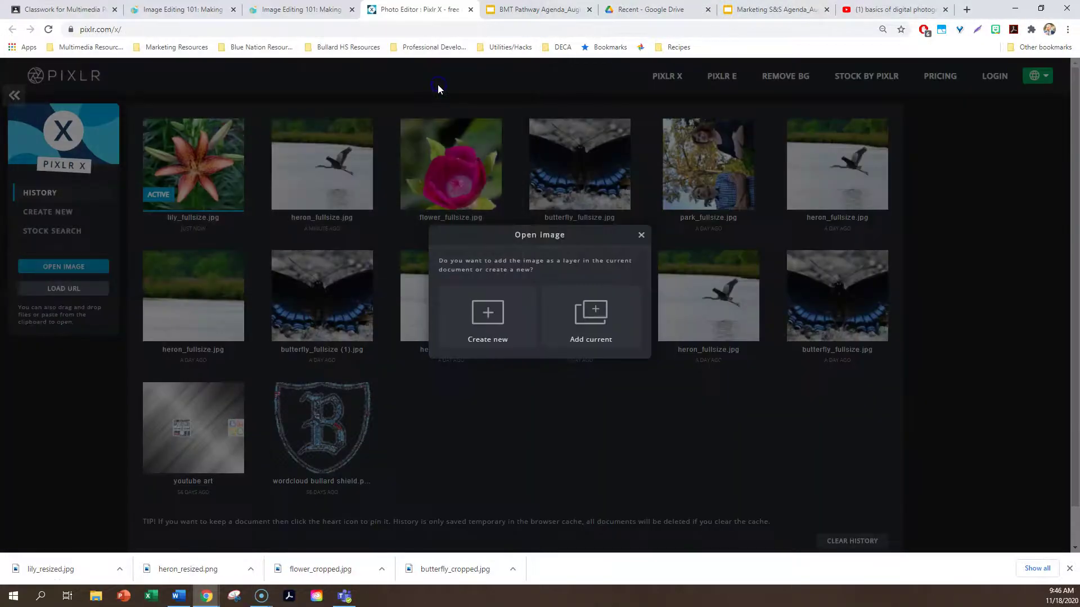
left_click(489, 306)
left_click(615, 406)
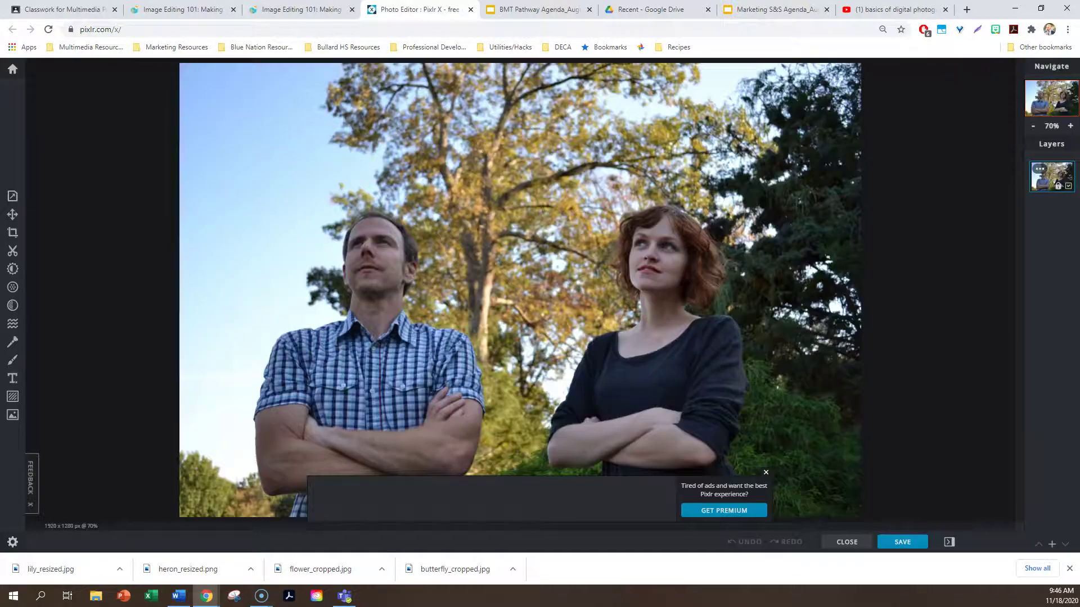
Unlock the park photo's layer and rotate it left twice to turn the image upside down.
left_click(12, 216)
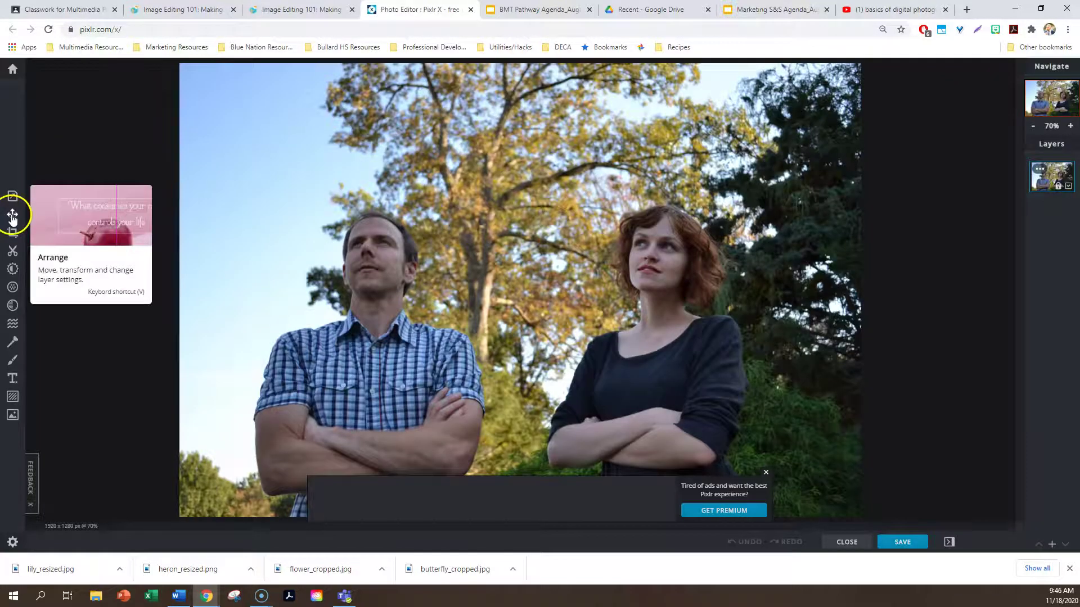
left_click(12, 232)
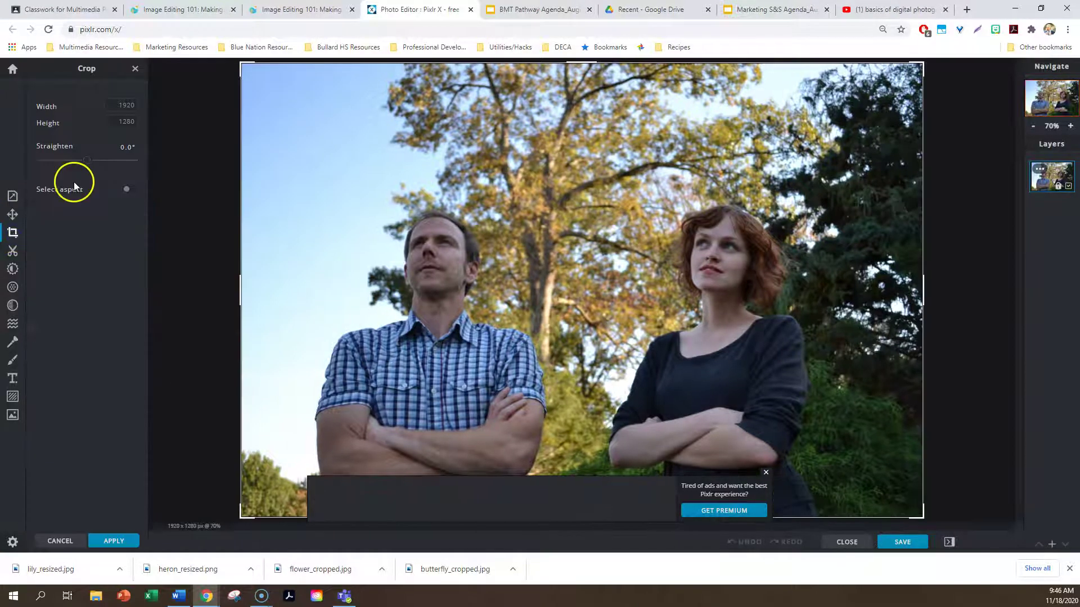
left_click(13, 216)
left_click(13, 231)
left_click(13, 214)
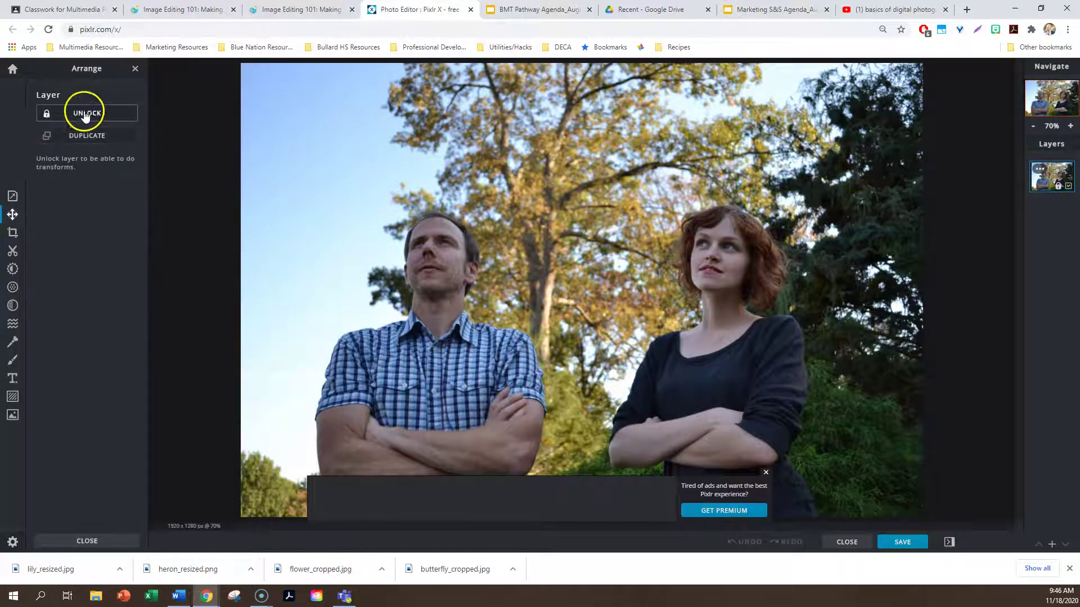
left_click(85, 115)
left_click(12, 214)
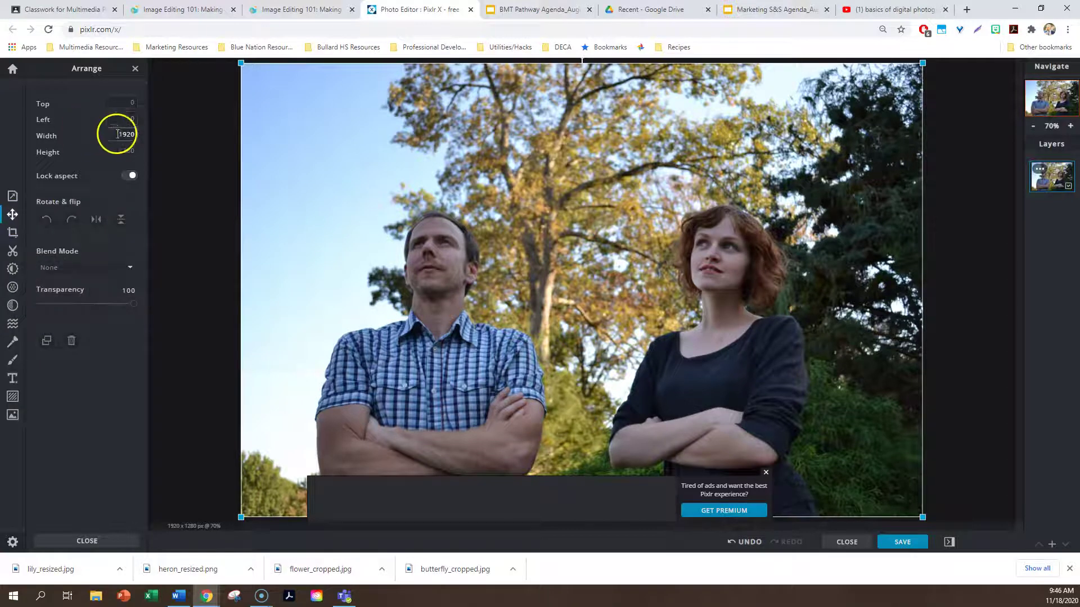
left_click(133, 154)
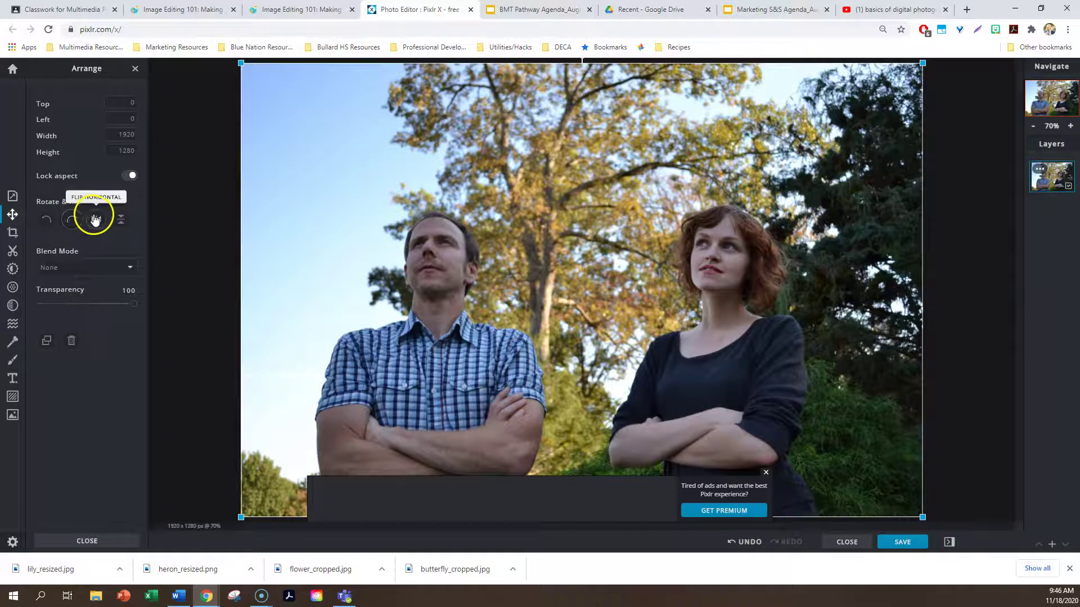
left_click(47, 221)
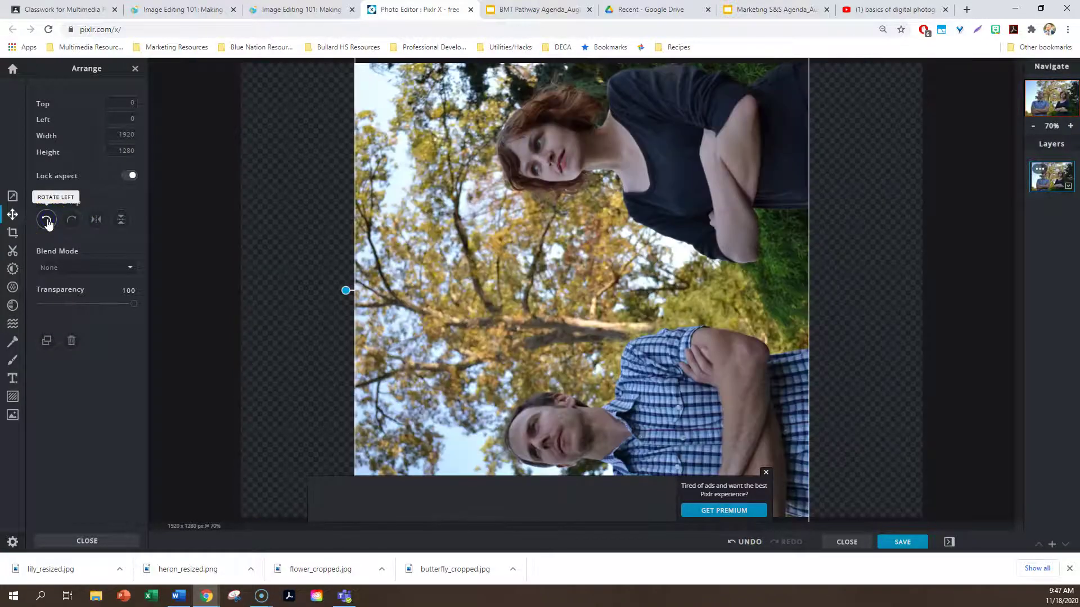
left_click(47, 221)
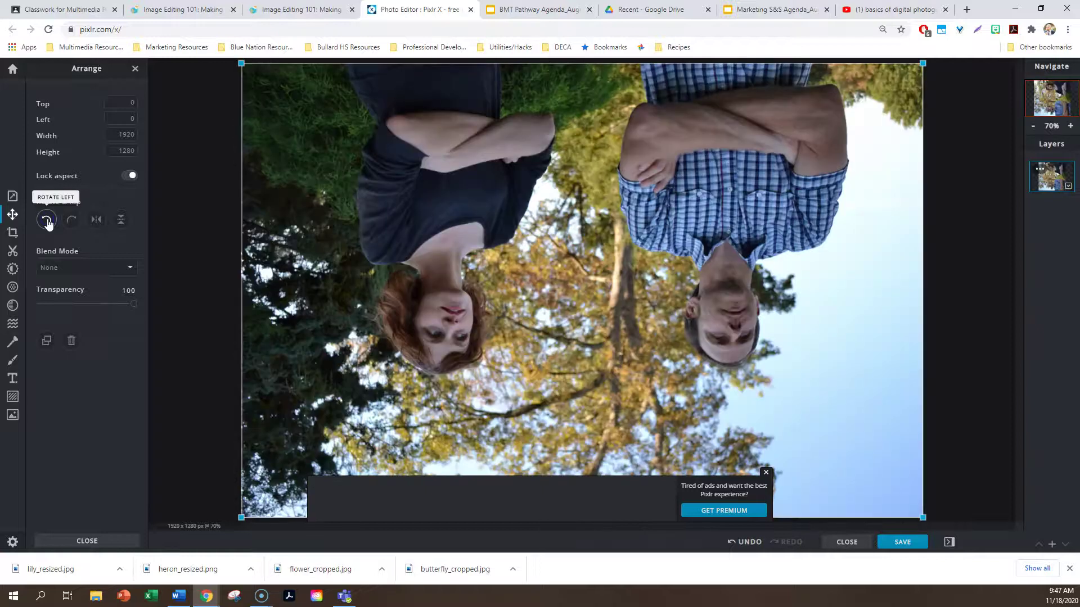
Download the rotated park image as a high-quality JPG named park_rotated and dismiss the save dialog.
left_click(903, 542)
left_click(595, 236)
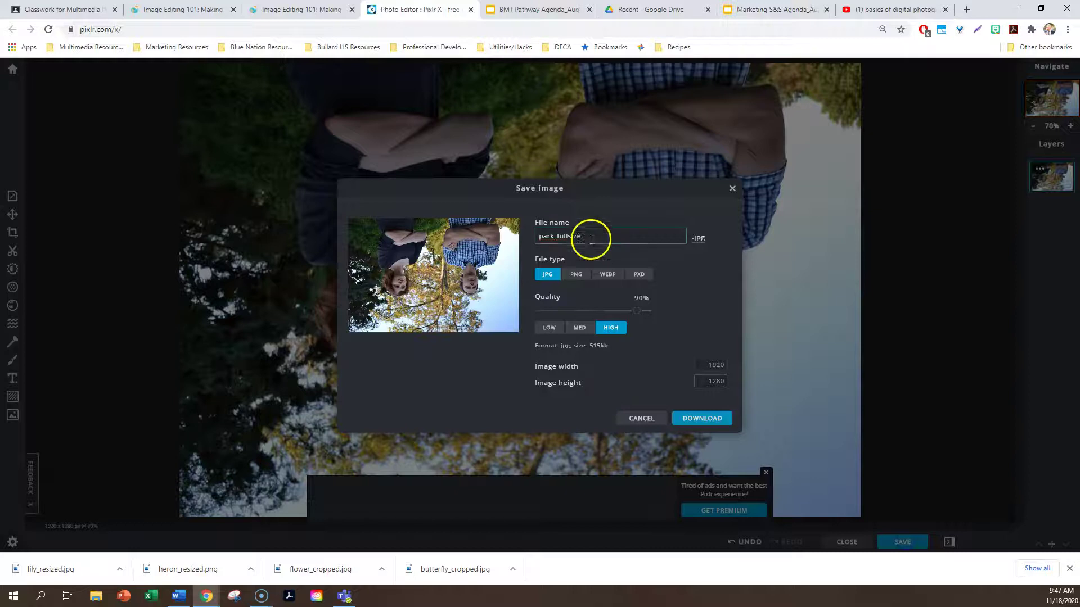
left_click_drag(573, 235, 561, 236)
type("rotated")
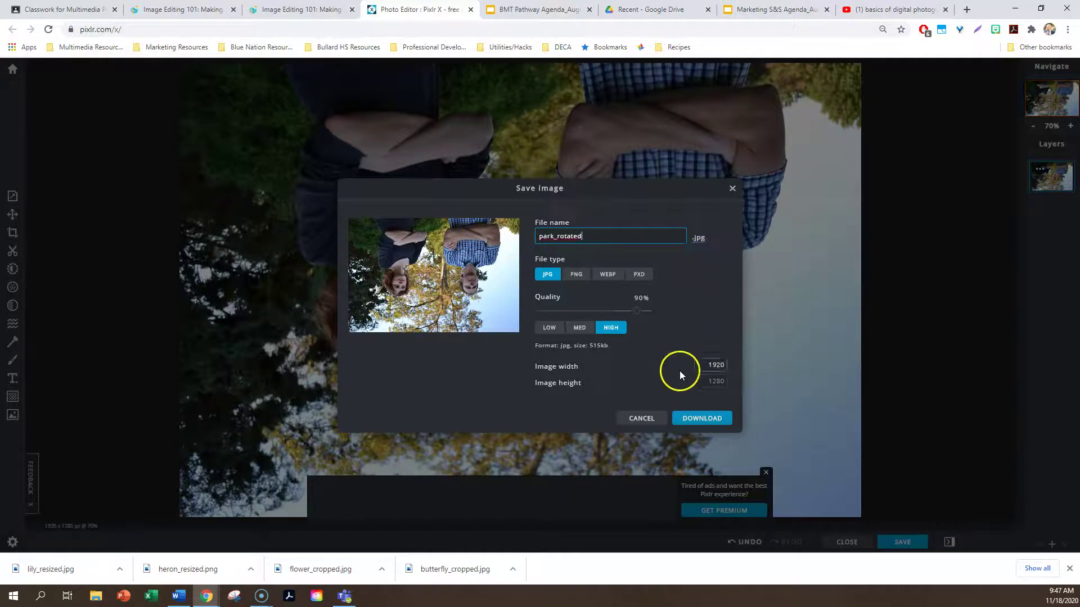
left_click(703, 417)
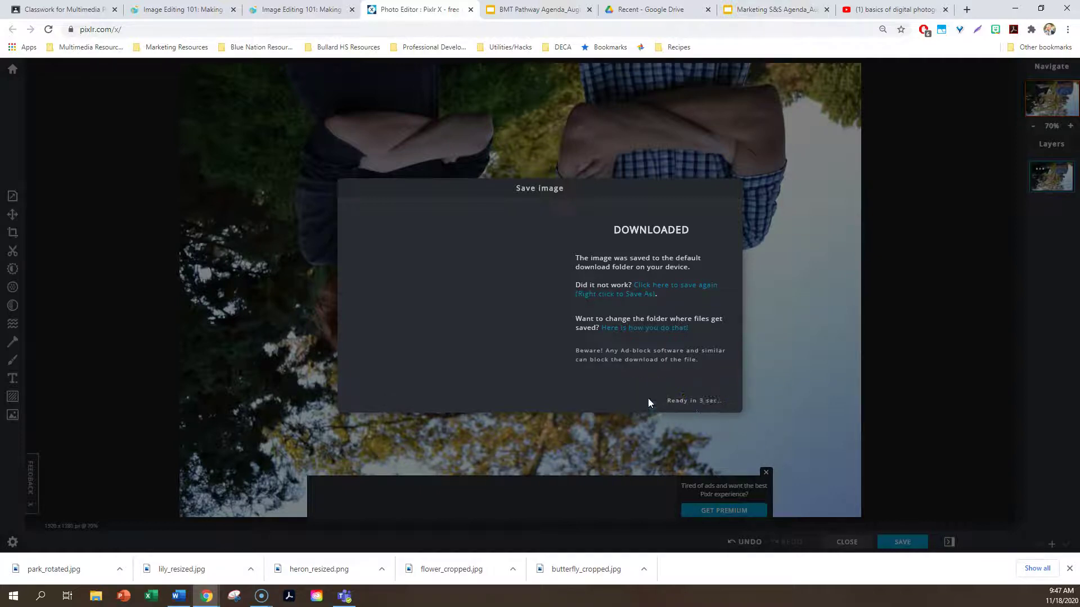
left_click(702, 399)
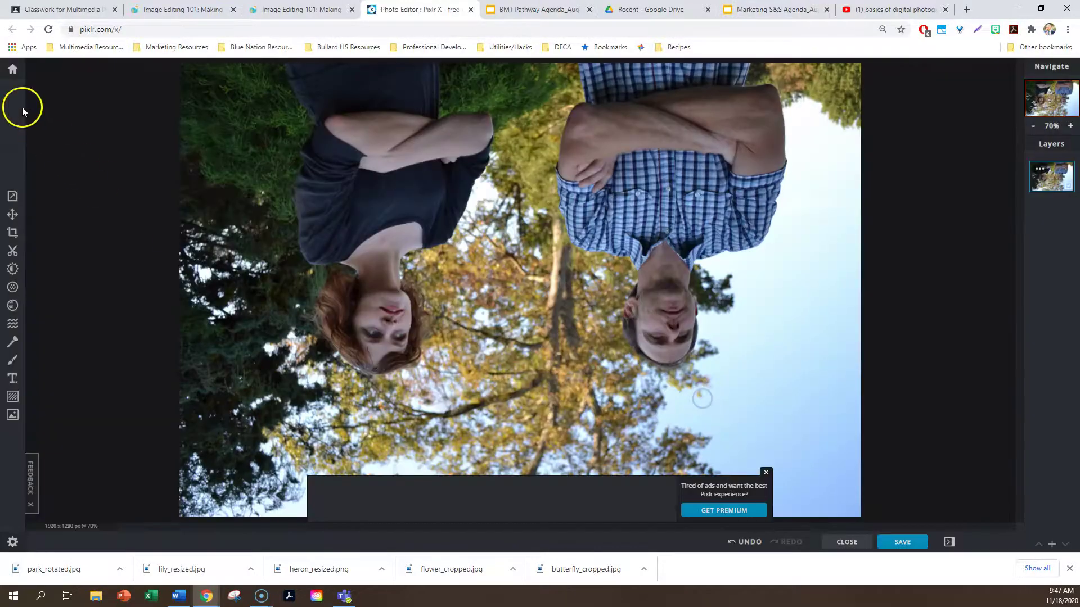
Open wasp_fullsize from the Pixlr Editing #1 folder as a new image, pre-resized to 1920 x 1280 px.
left_click(12, 69)
left_click(56, 269)
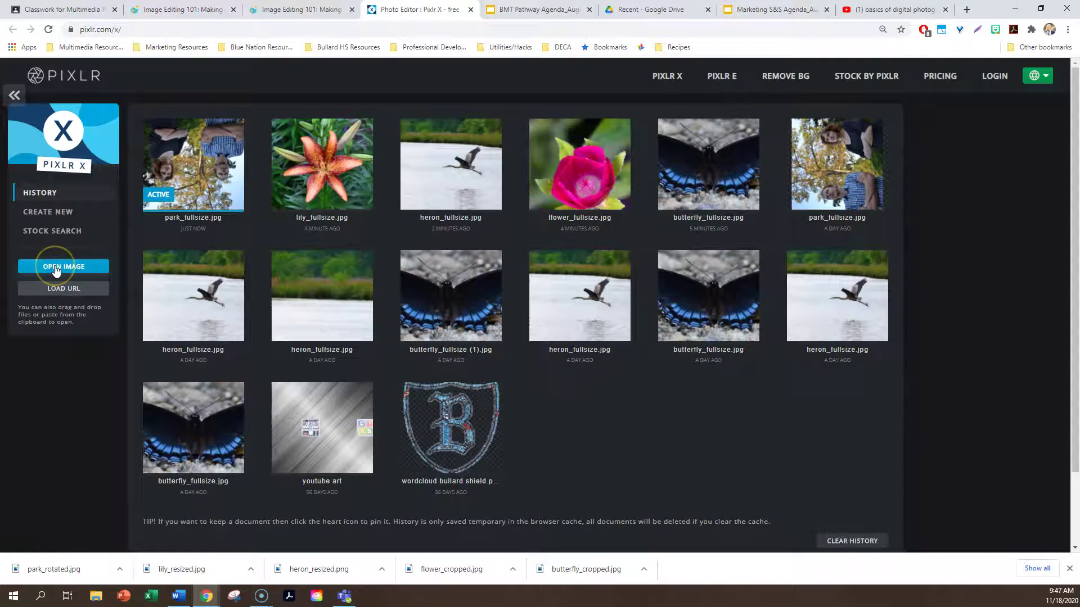
double_click(485, 101)
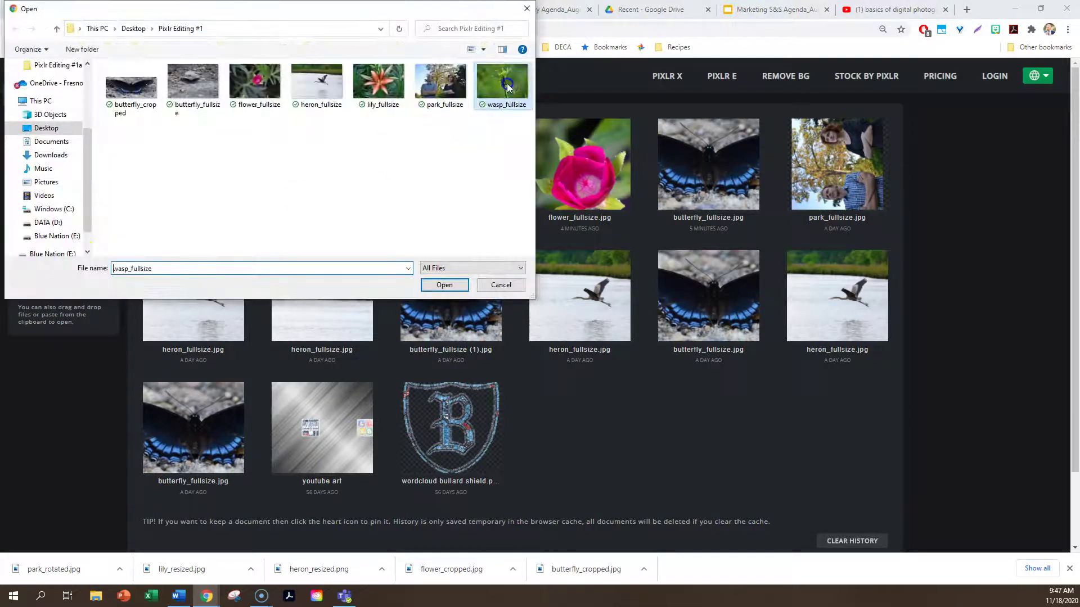
left_click(454, 300)
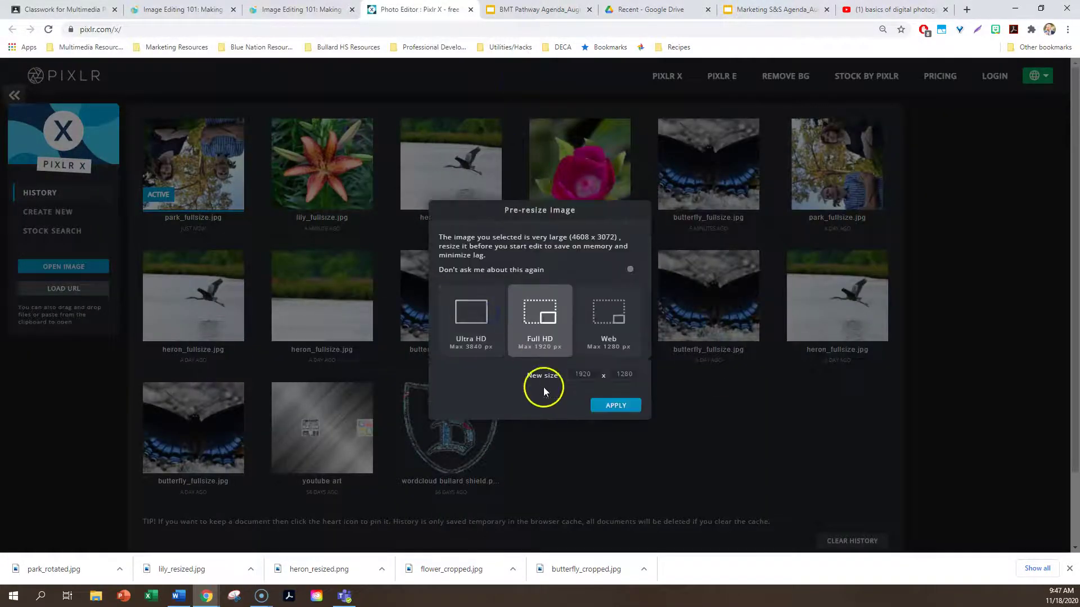
left_click(603, 405)
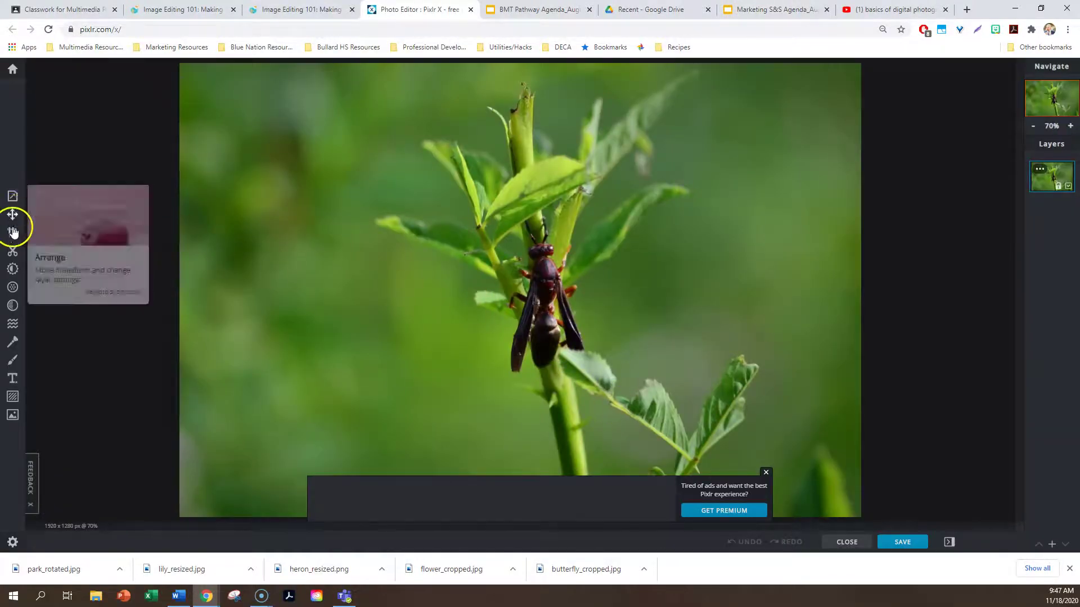
Unlock the wasp photo's layer and rotate it right once.
left_click(14, 218)
left_click(82, 115)
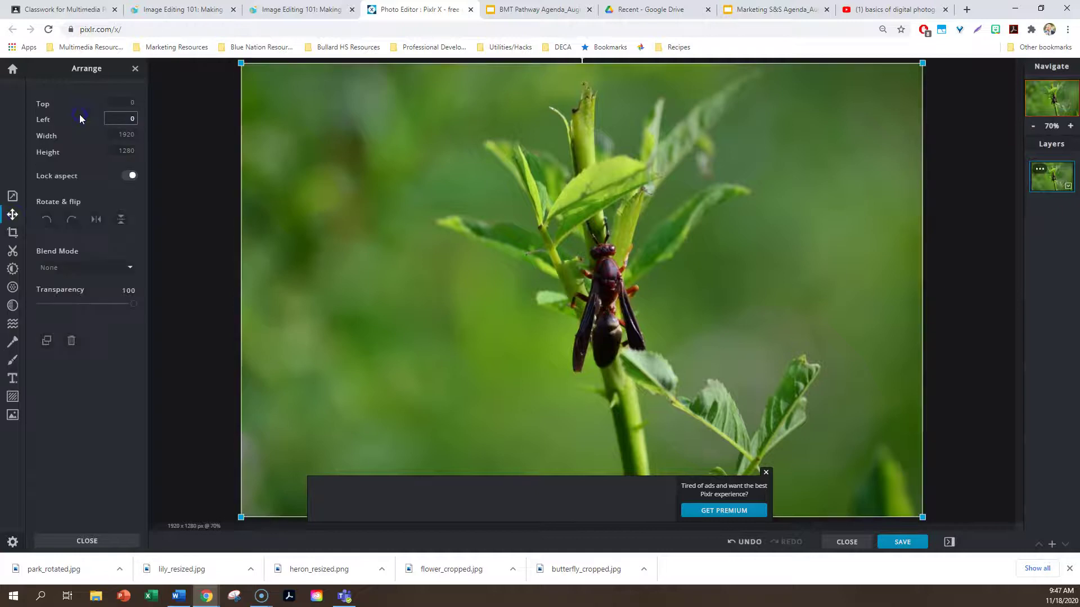
left_click(70, 221)
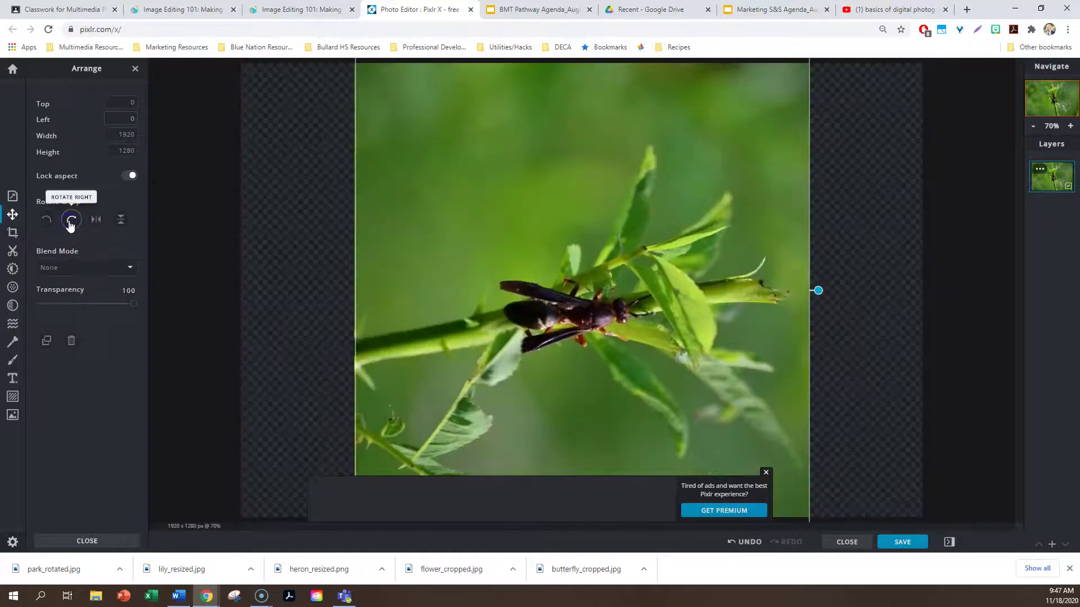
Download the rotated wasp image as a PNG named wasp_rotated.
left_click(901, 542)
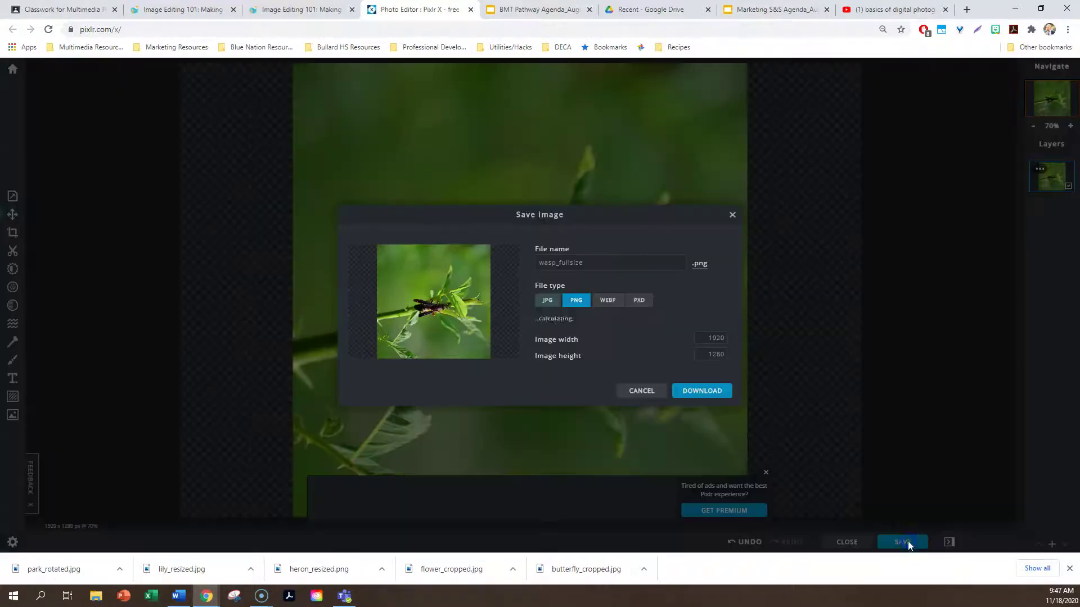
left_click(596, 263)
left_click_drag(580, 261, 564, 266)
type("rotated")
left_click(705, 390)
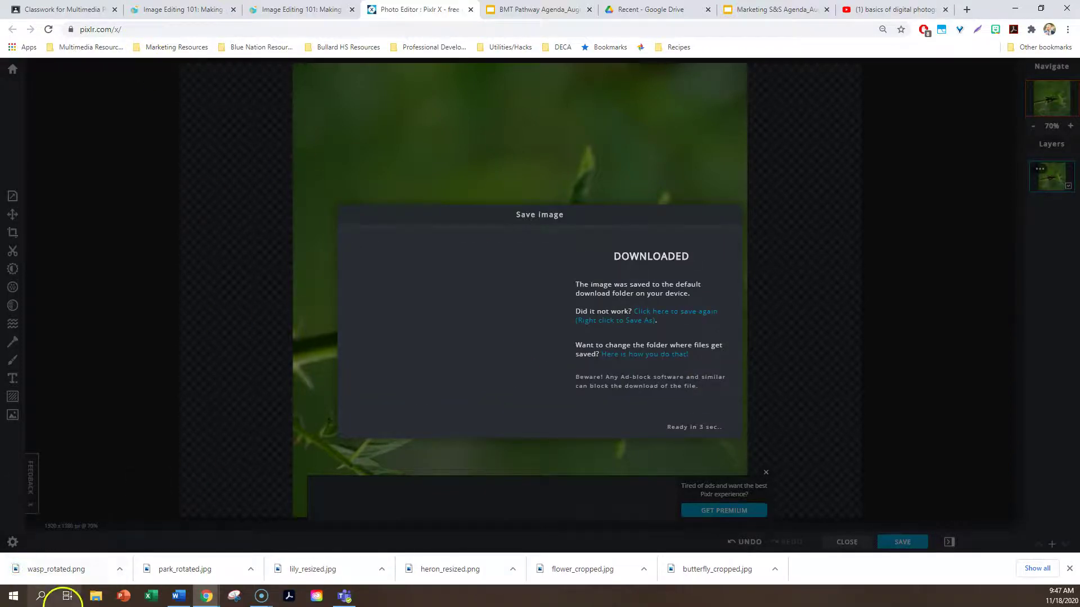
In File Explorer, move wasp_rotated, park_rotated, lily_resized, heron_resized and flower_cropped from Downloads into Pixlr Editing #1, and open that folder.
left_click(96, 597)
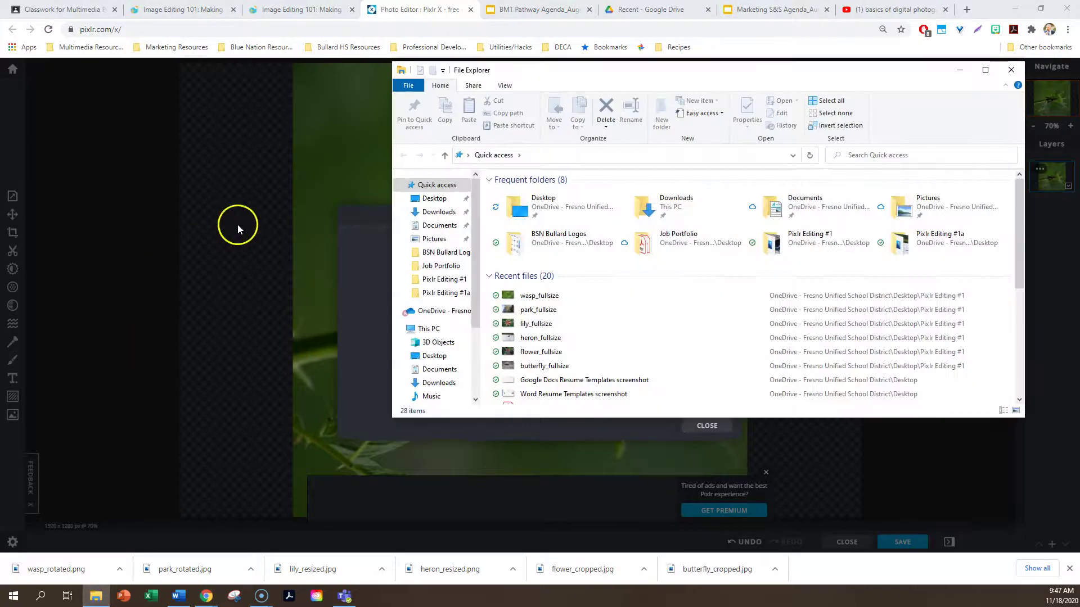
left_click(984, 69)
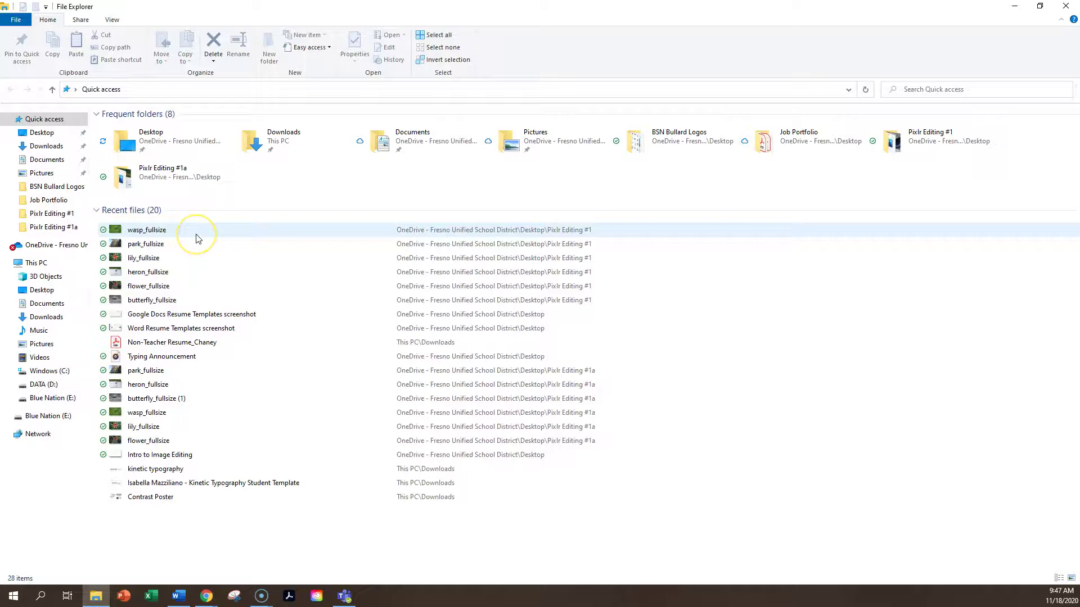
left_click(40, 149)
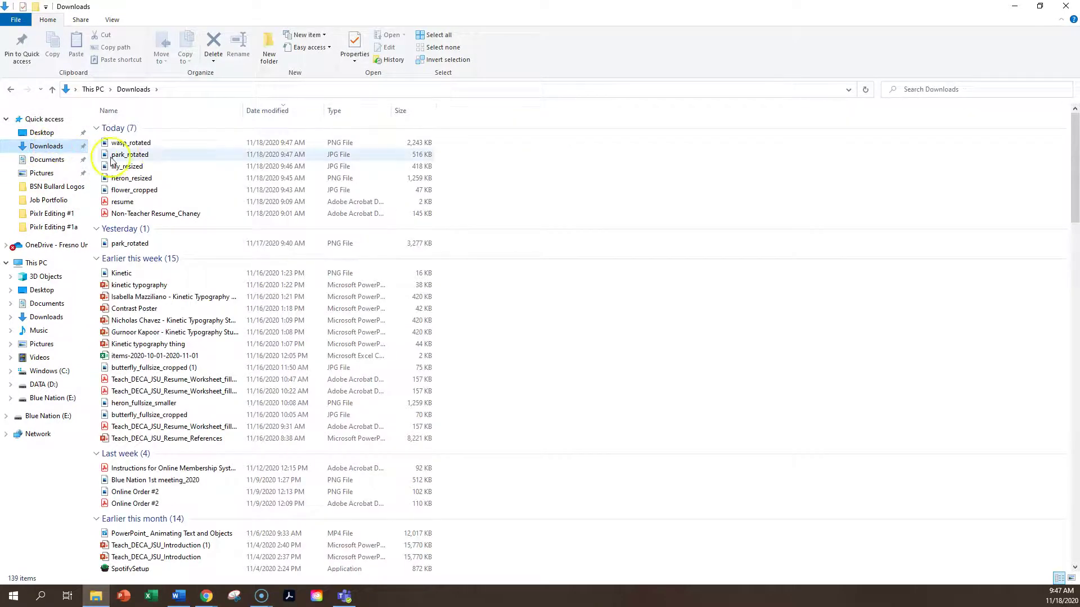
left_click(177, 144)
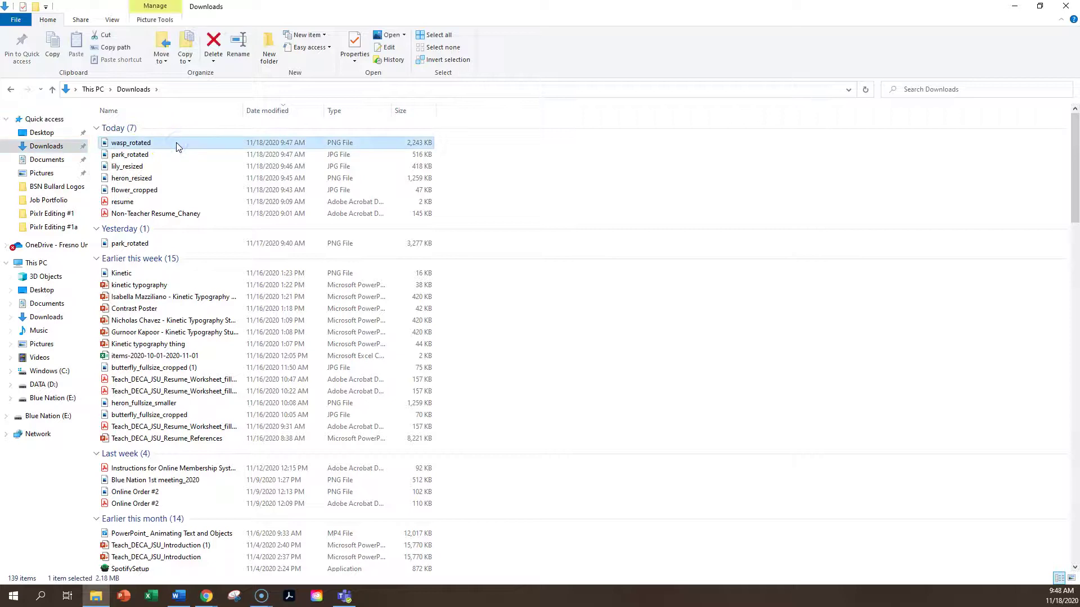
left_click(171, 192, "shift")
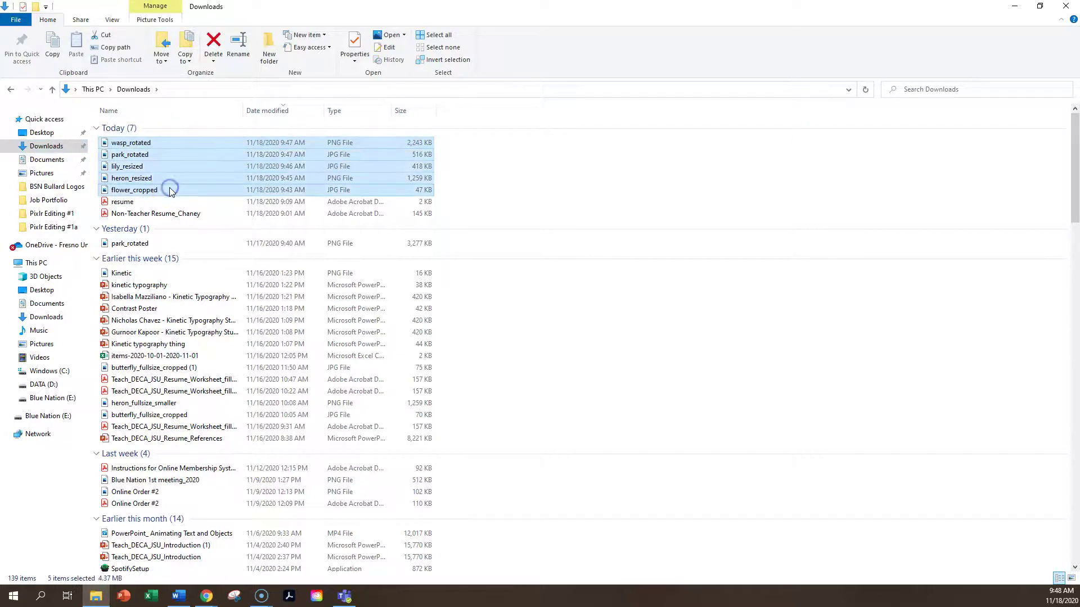
left_click_drag(92, 179, 62, 216)
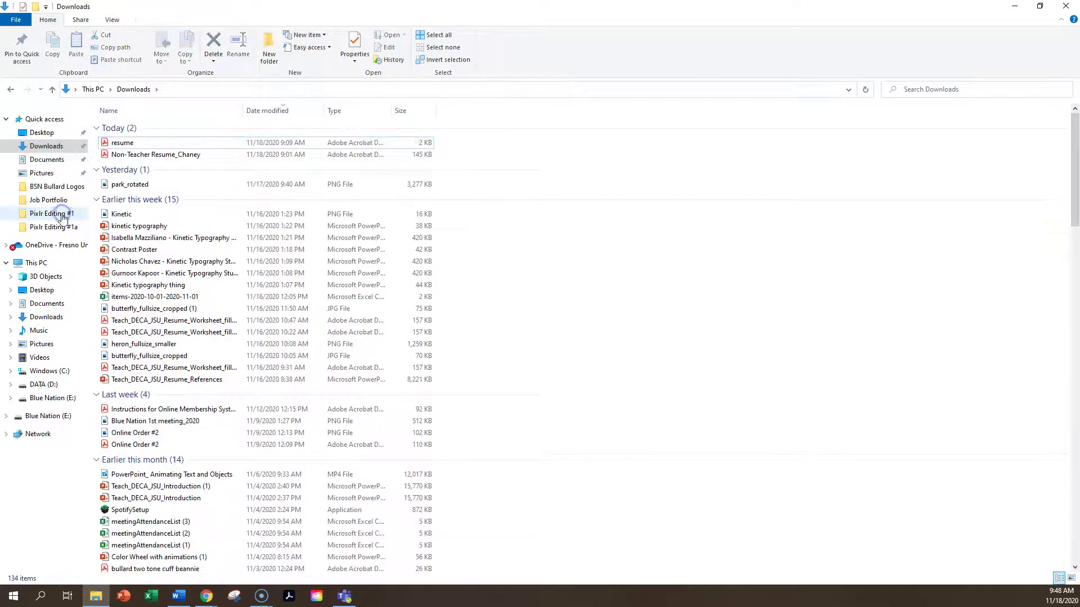
left_click(56, 214)
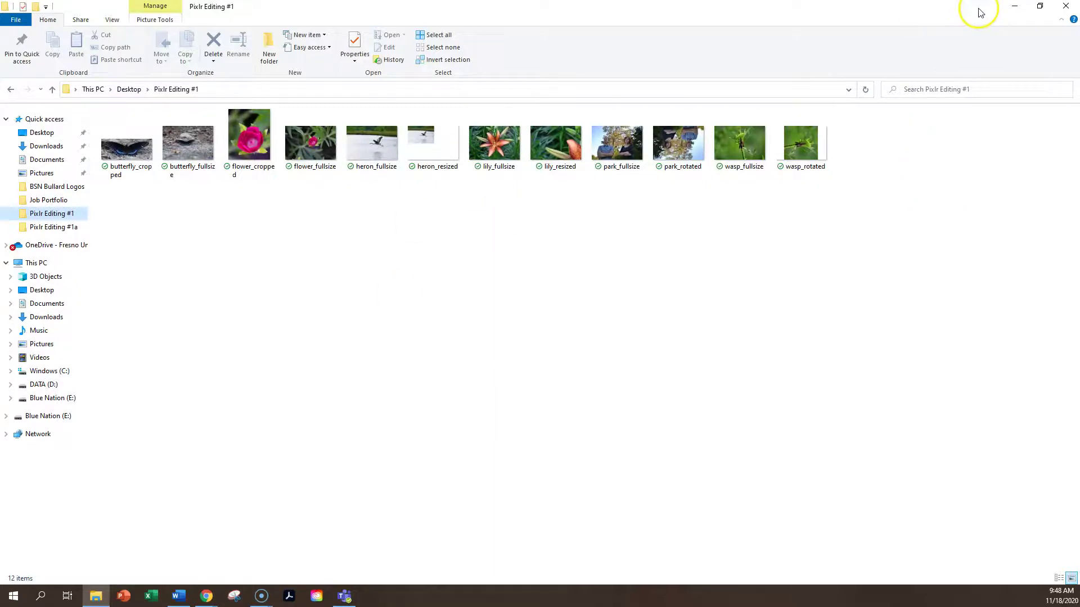
Close File Explorer and dismiss the finished save dialog and the browser's download bar.
left_click(1065, 6)
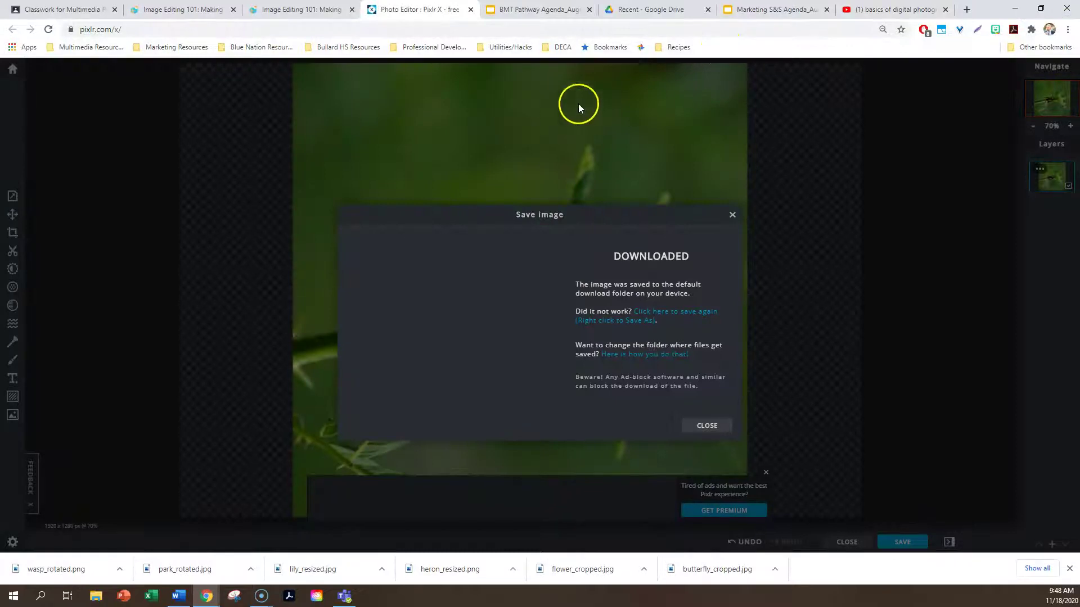
left_click(714, 428)
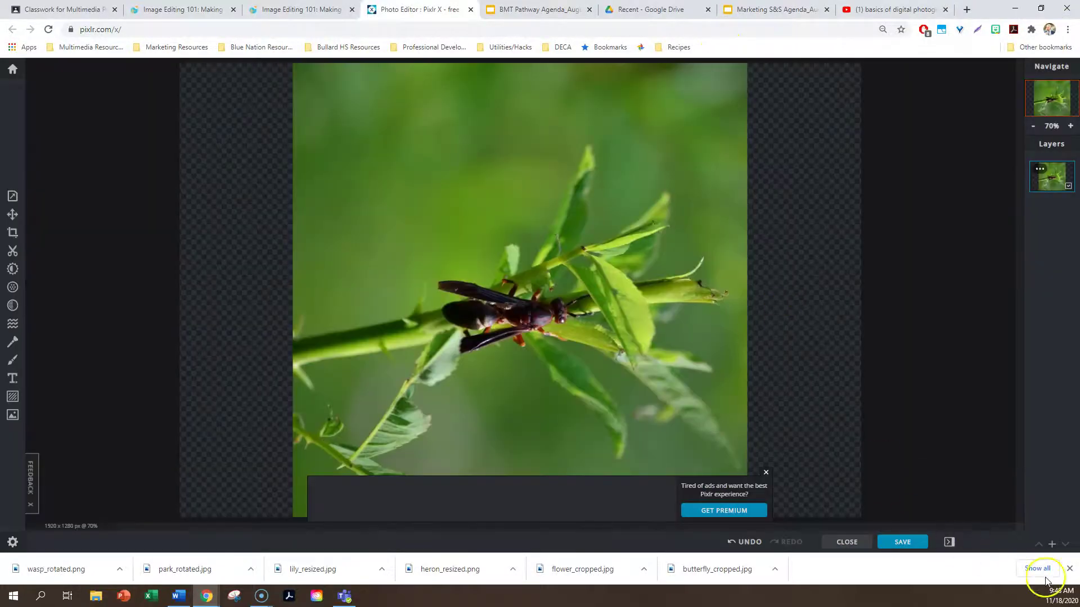
left_click(1070, 569)
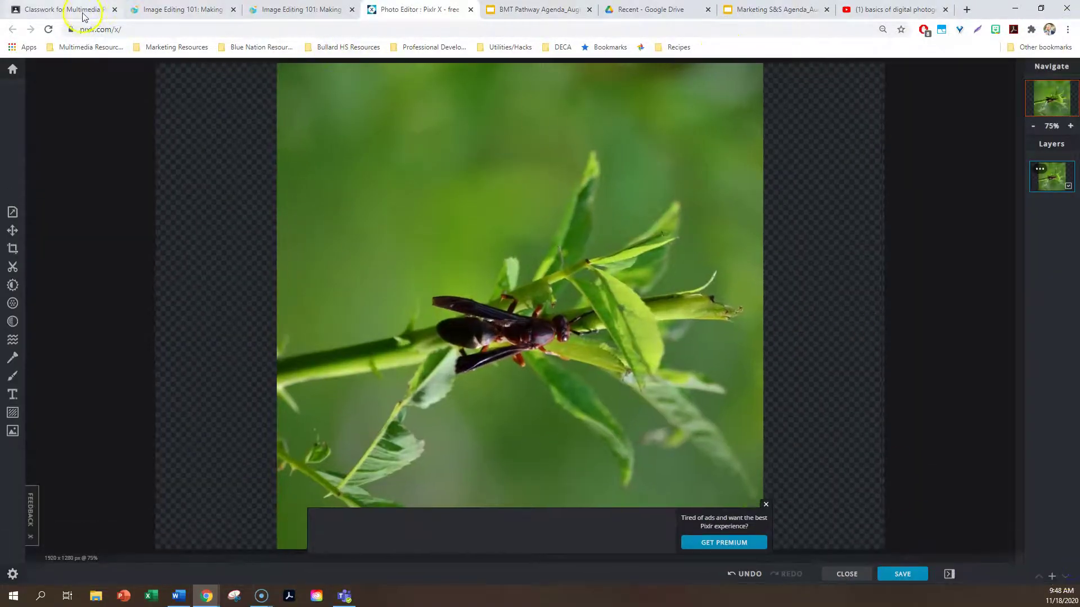
Switch to Google Classroom and open the full Cropping, Resizing & Rotating Images assignment.
left_click(54, 11)
left_click(20, 76)
left_click(270, 81)
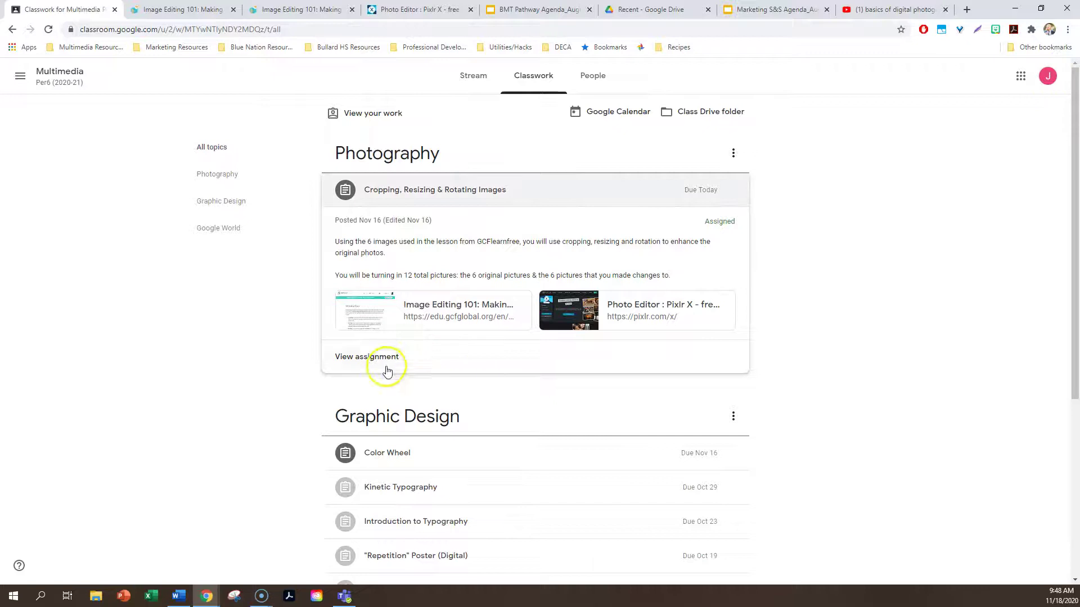
left_click(361, 360)
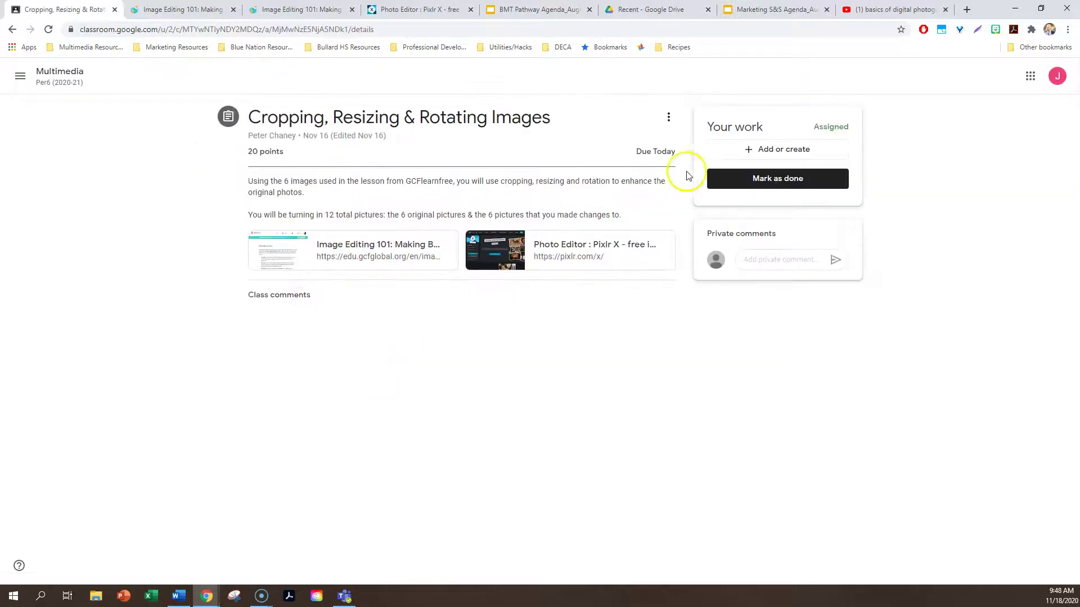
Switch to Google Drive and open the student account's Drive.
left_click(640, 10)
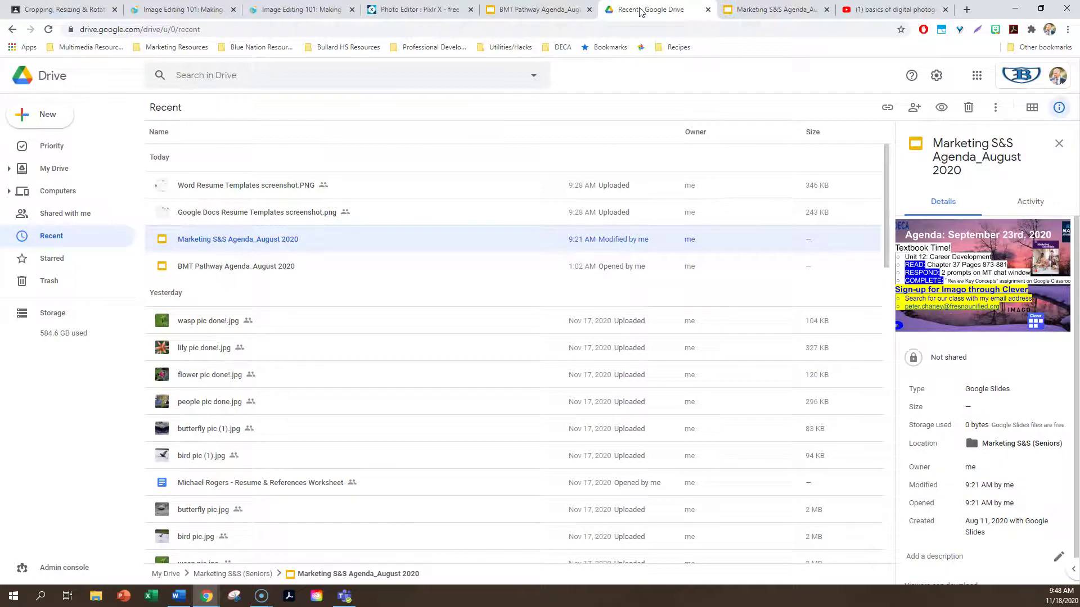
left_click(43, 116)
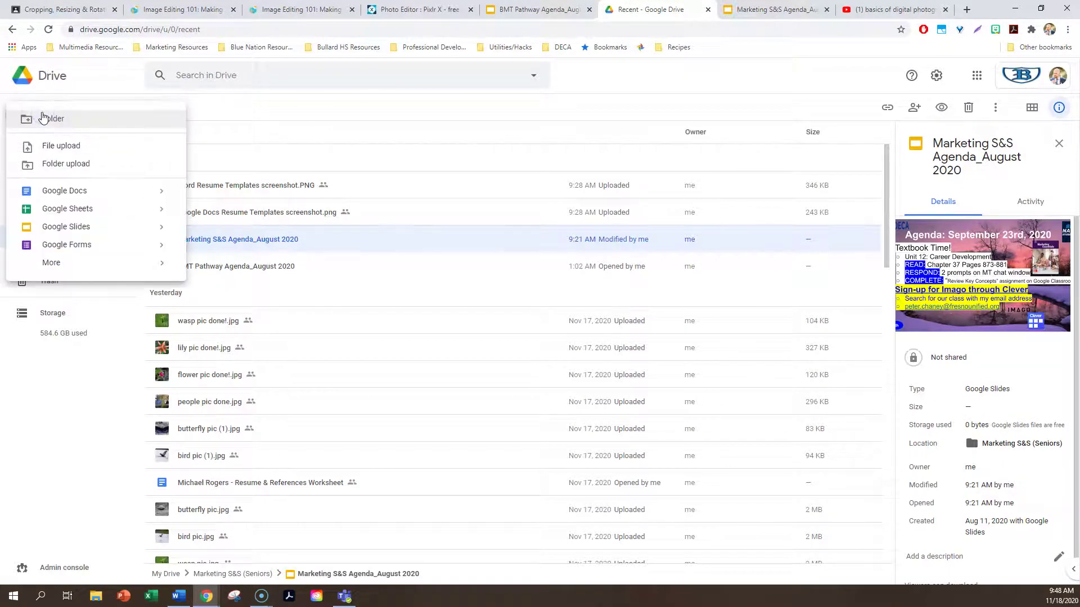
left_click(87, 76)
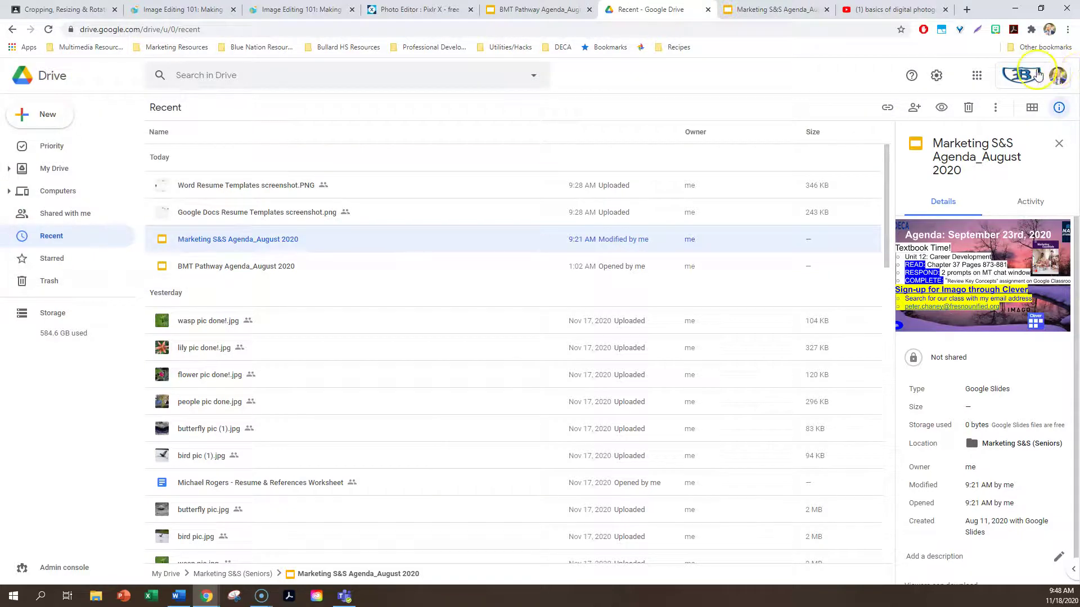
left_click(1055, 75)
left_click(946, 288)
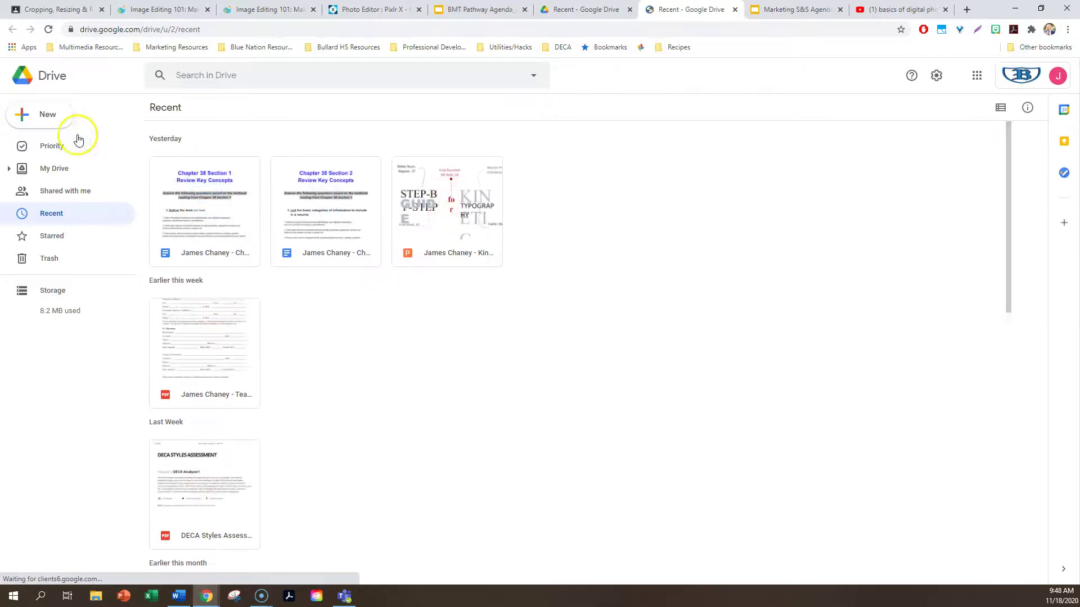
Upload the Pixlr Editing #1 folder from the Desktop to Google Drive and confirm uploading all its files.
left_click(46, 115)
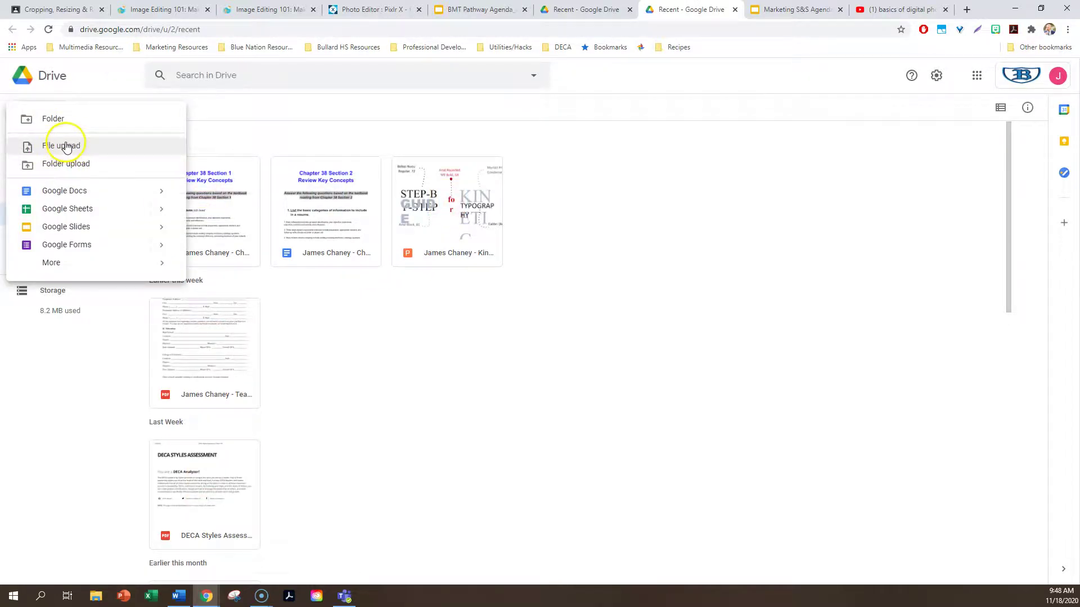
left_click(66, 164)
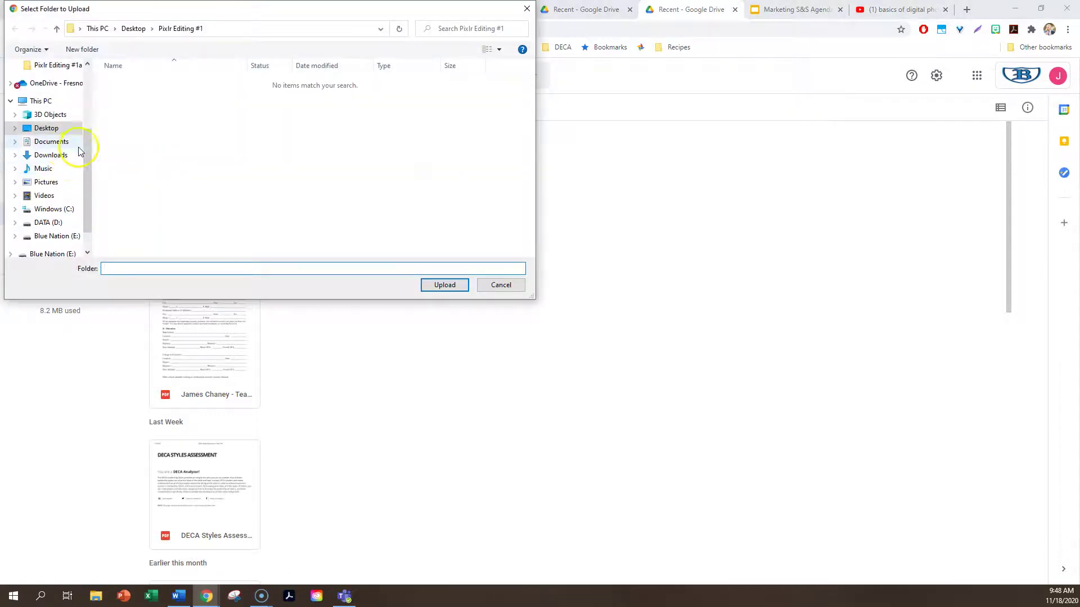
left_click(87, 150)
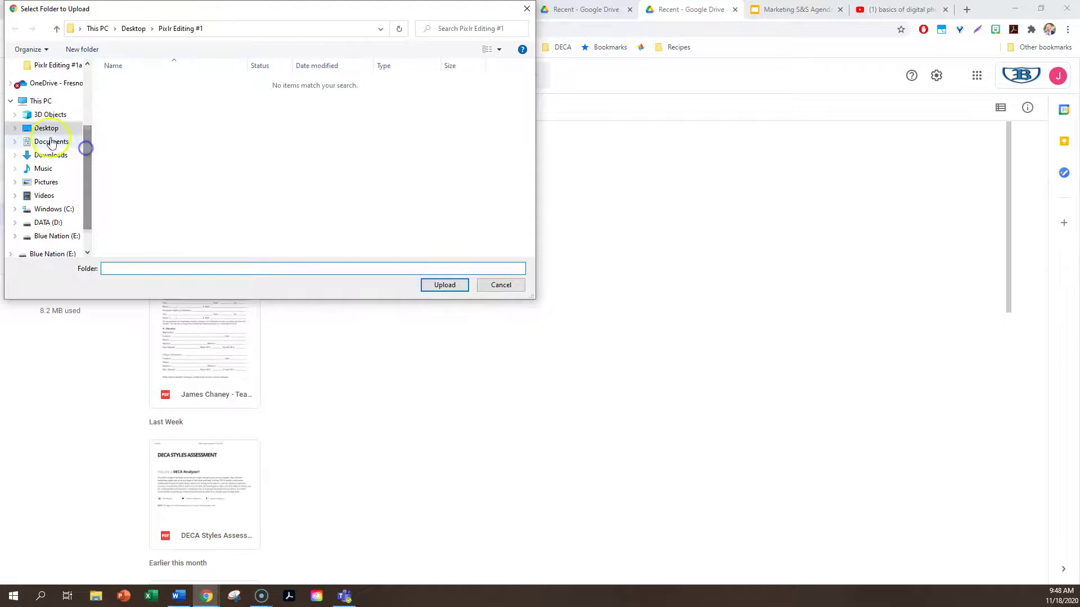
left_click(46, 128)
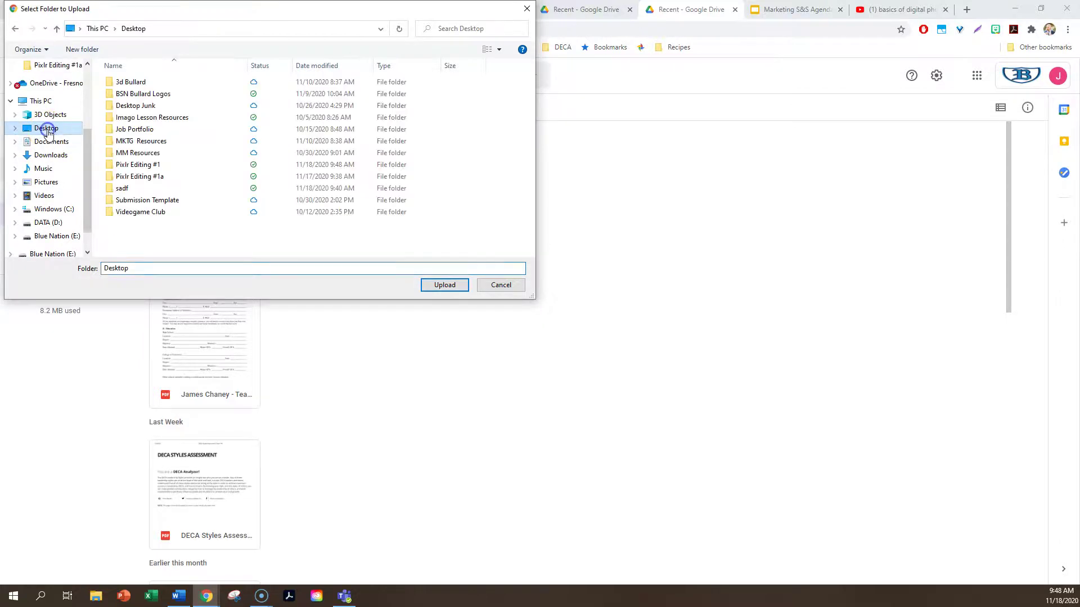
left_click(129, 166)
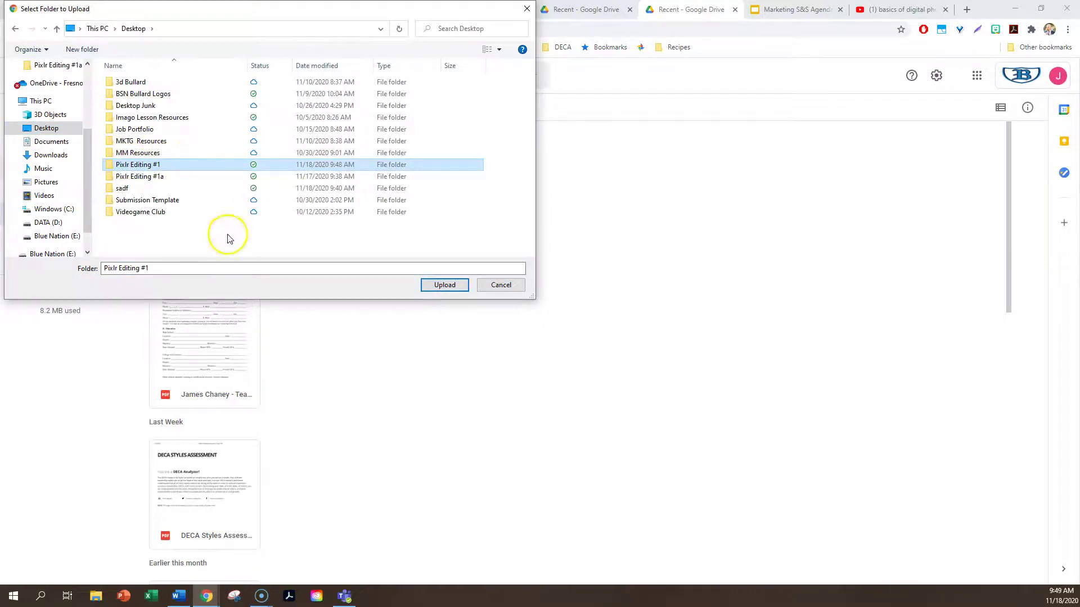
left_click(443, 285)
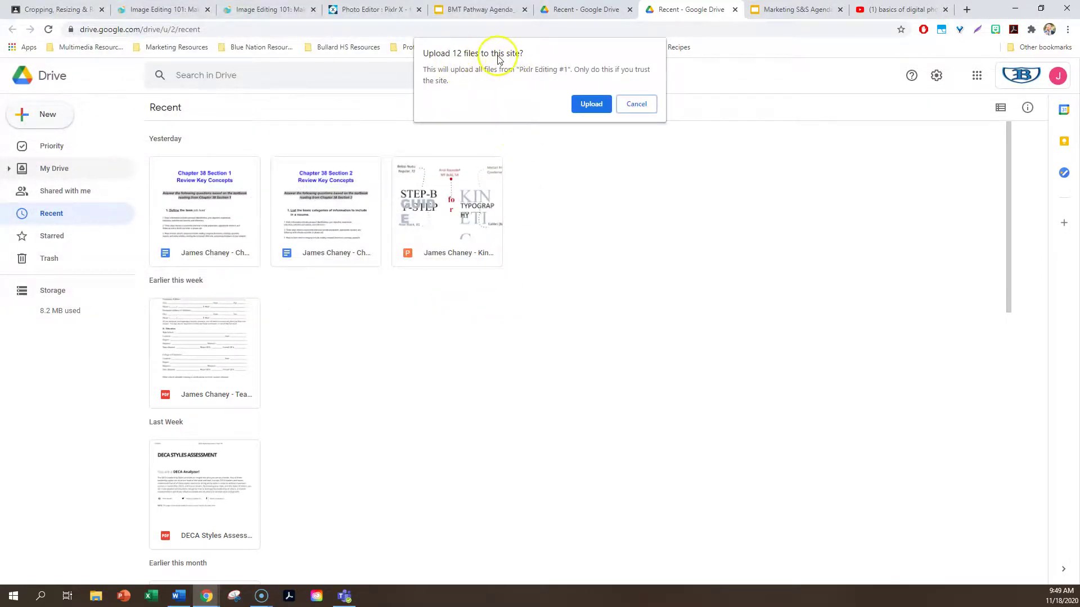
left_click(590, 104)
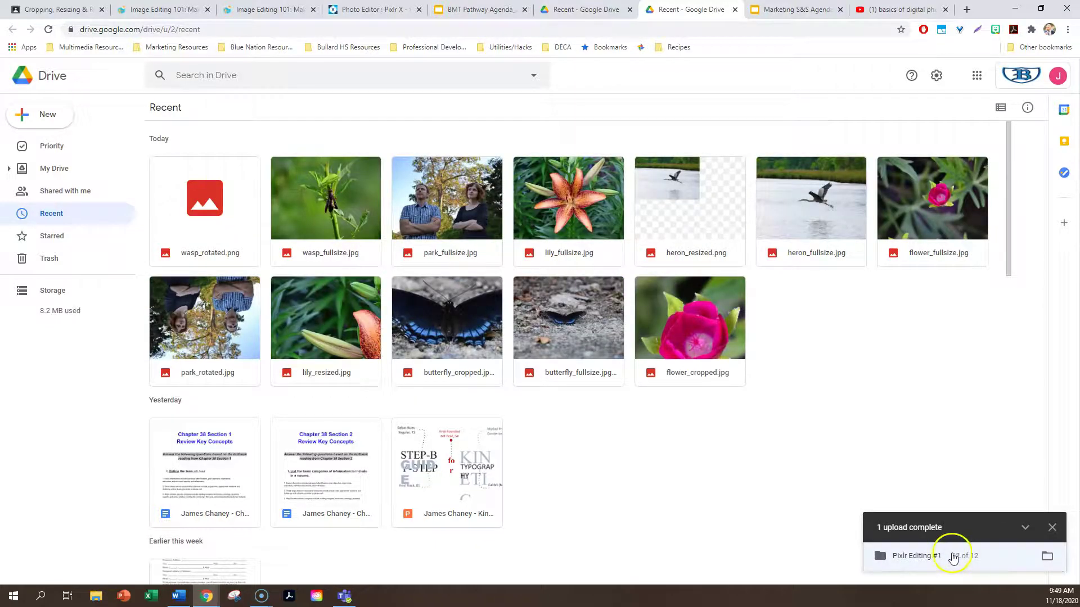
Open the uploaded Pixlr Editing #1 folder, set its link sharing to Anyone with the link, and copy the link.
left_click(931, 560)
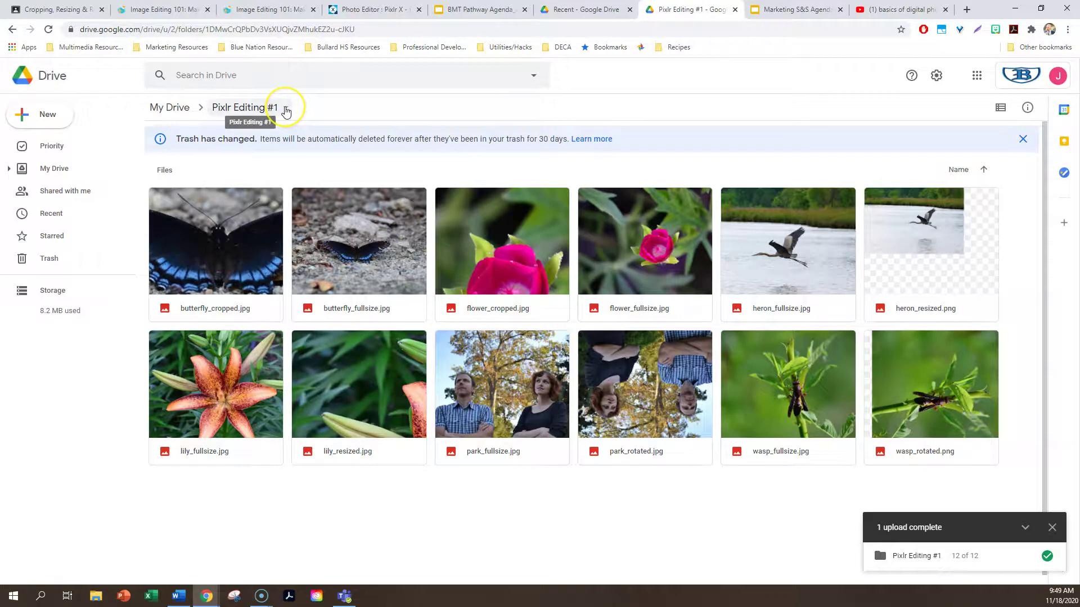
left_click(286, 109)
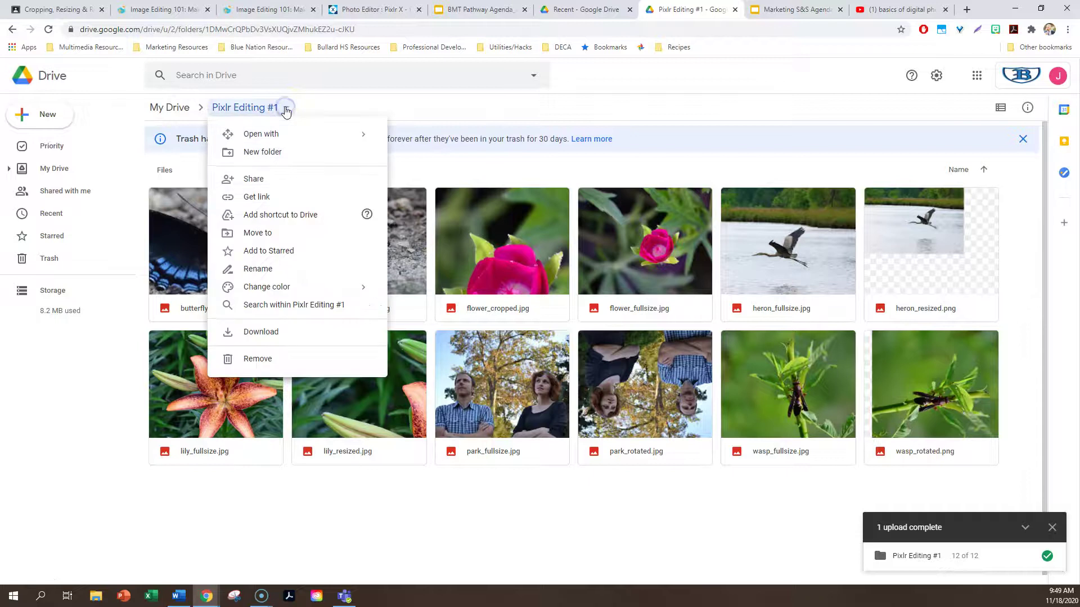
left_click(257, 197)
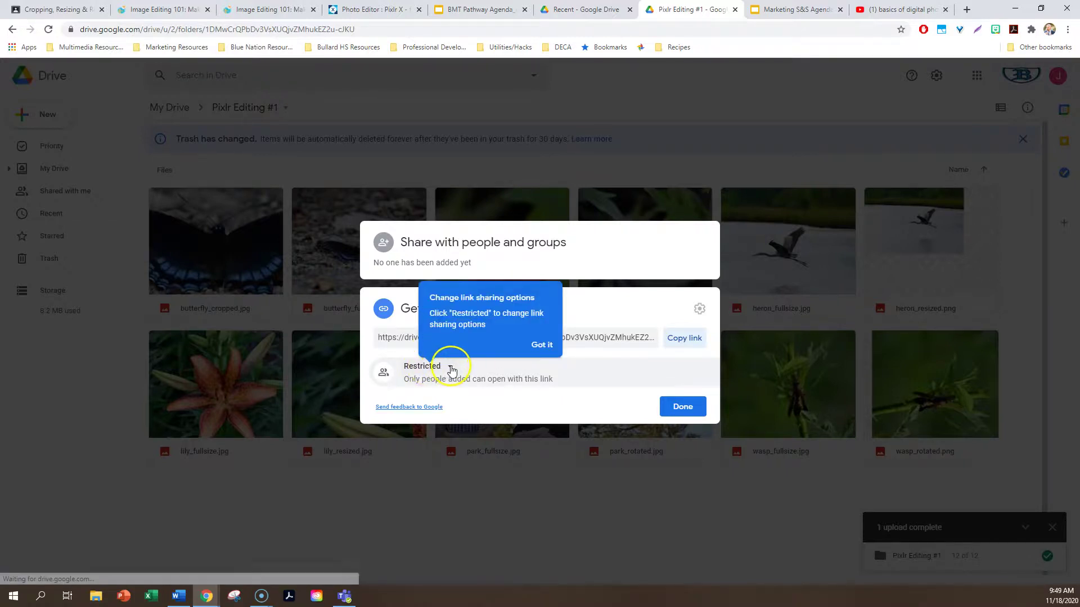
left_click(450, 368)
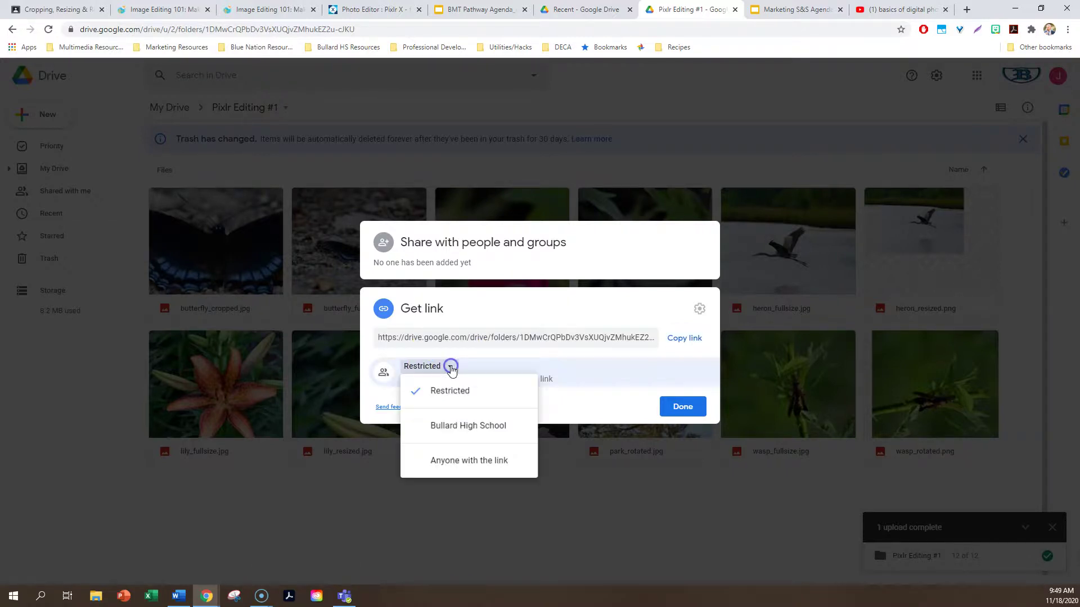
left_click(466, 466)
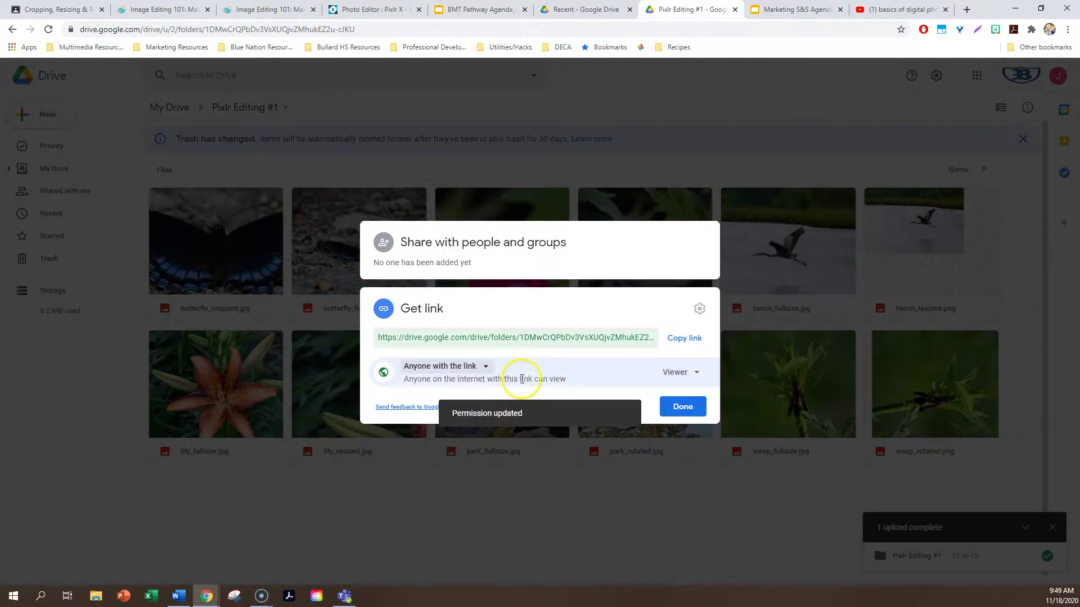
left_click(684, 340)
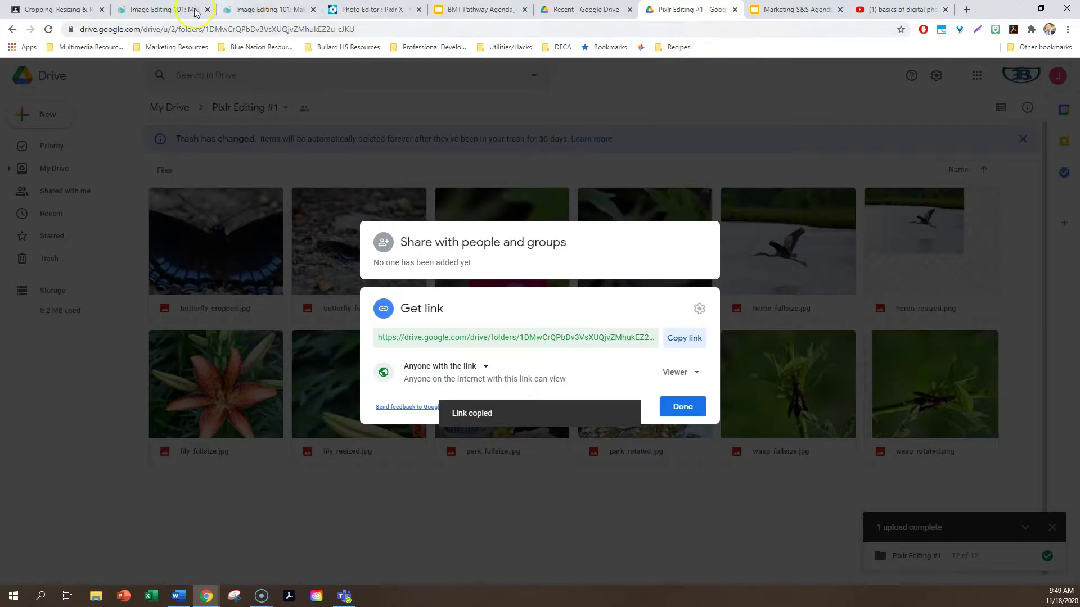
Switch to the Google Classroom assignment and attach the copied Pixlr Editing #1 folder link to the student's work.
left_click(46, 10)
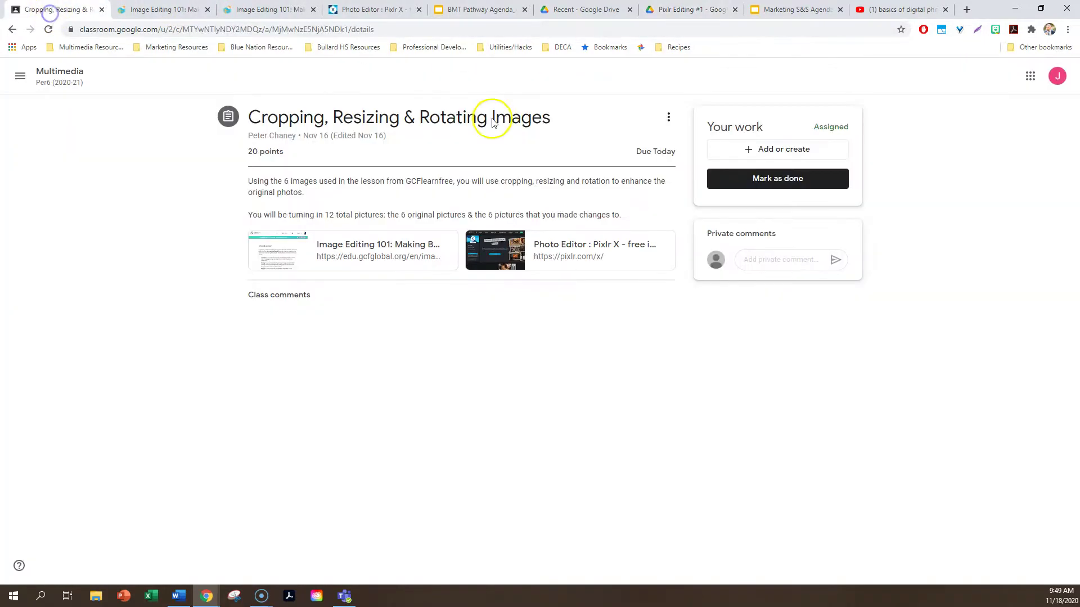
left_click(770, 150)
left_click(747, 191)
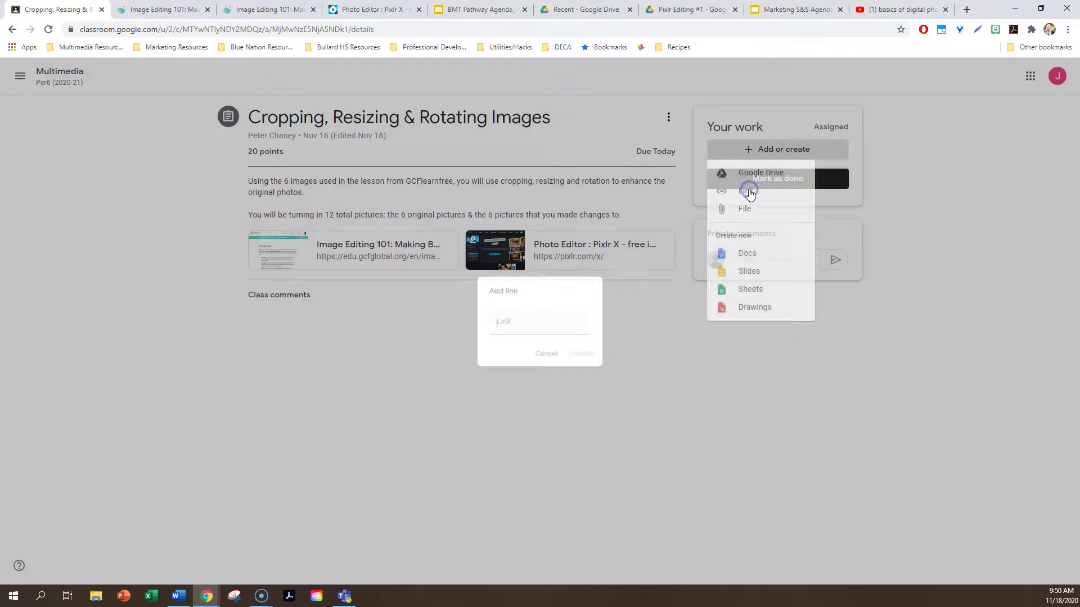
key("ctrl+v")
left_click(583, 356)
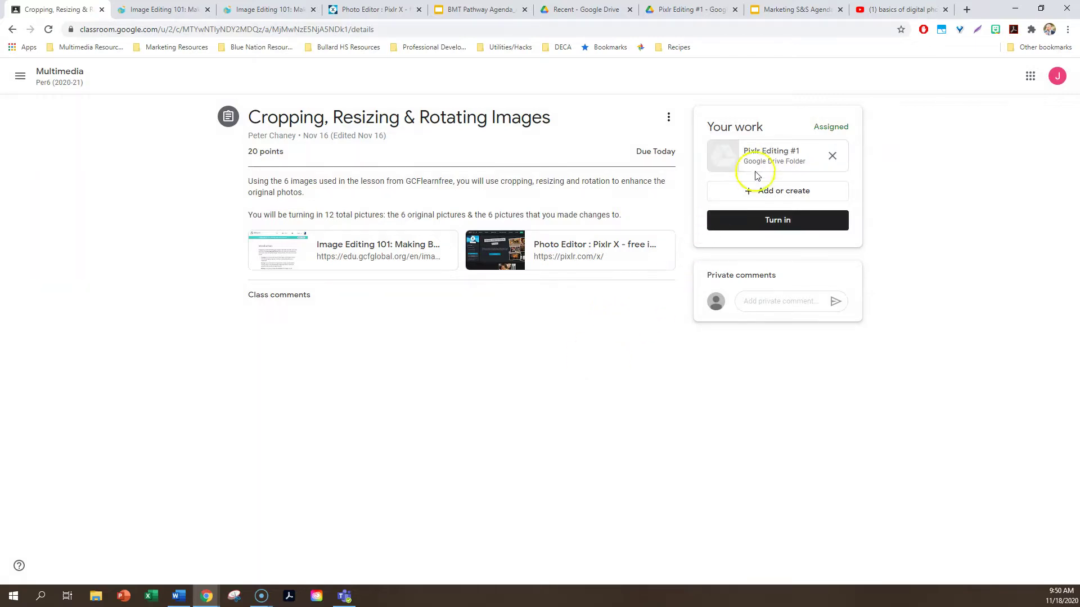
Check that the attached Pixlr Editing #1 folder opens, return to the assignment and turn in the work.
left_click(761, 158)
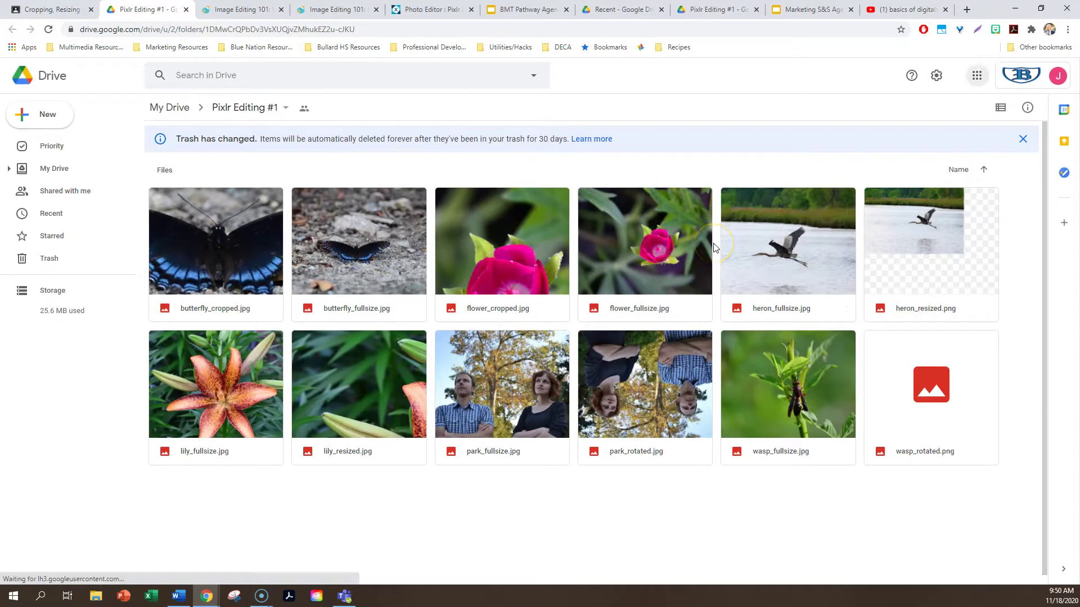
left_click(45, 11)
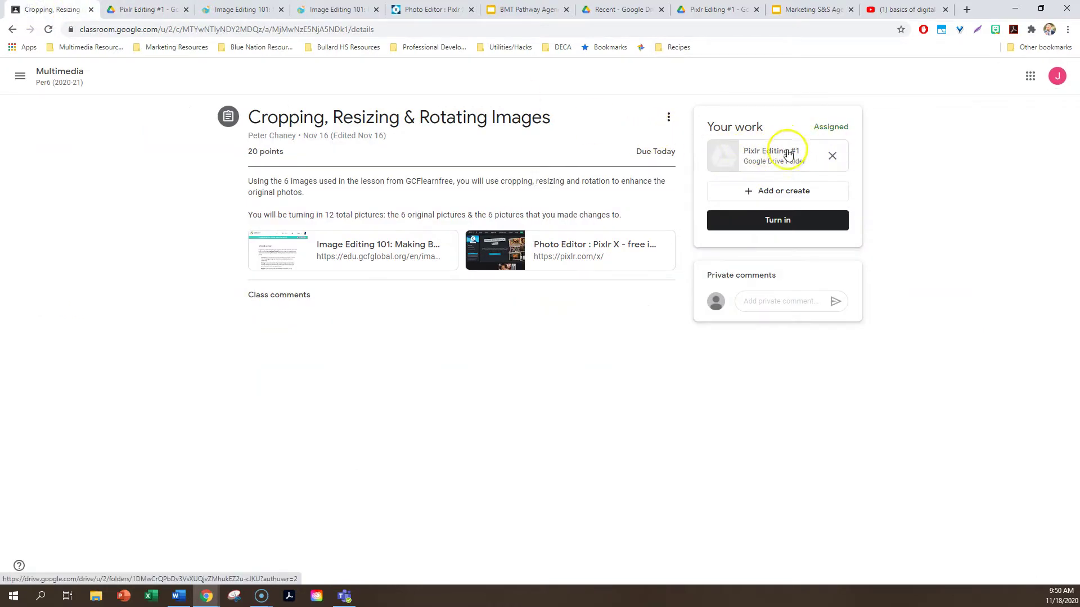
left_click(781, 223)
left_click(663, 362)
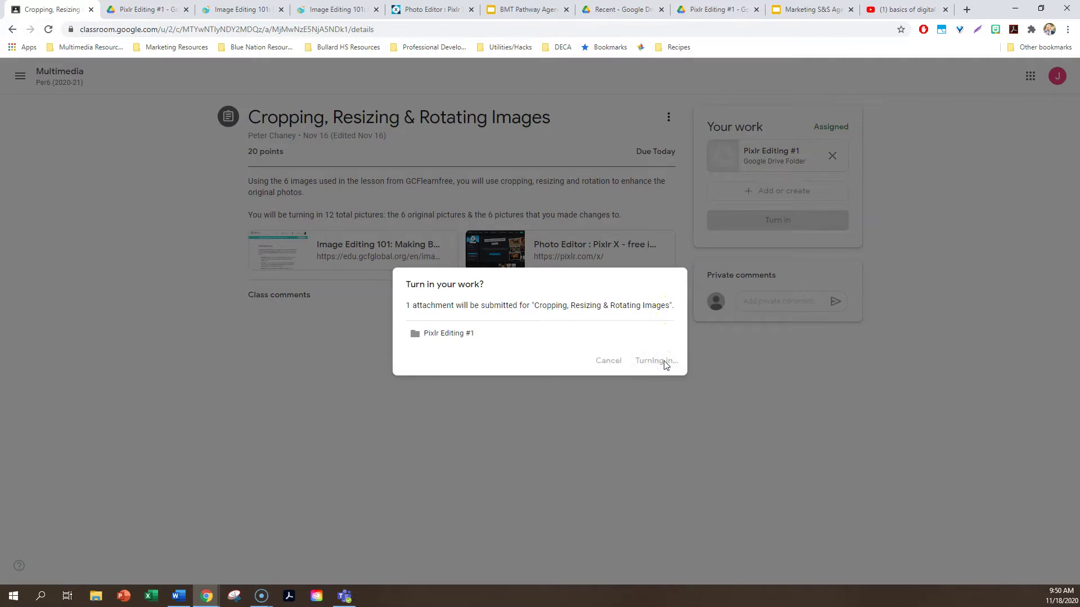